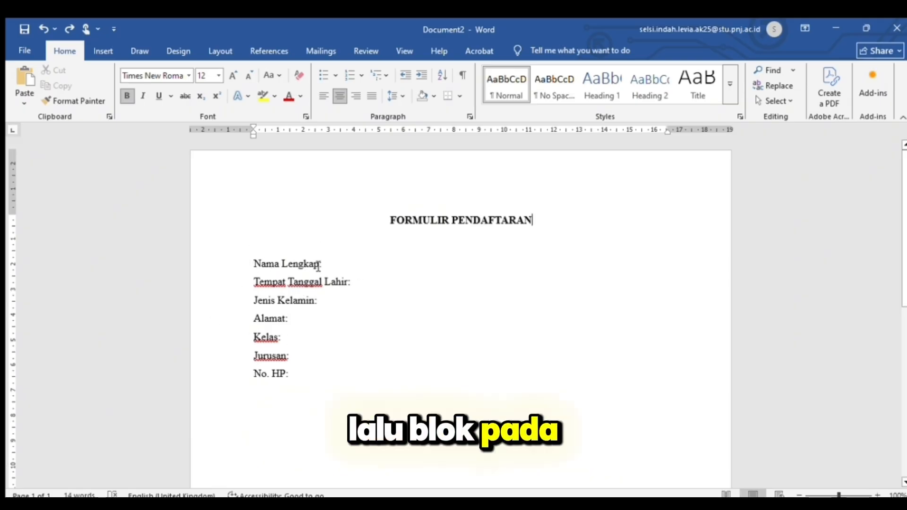
- Set left tab stops at 4 cm, 4.5 cm and 15.95 cm for all seven form fields, giving the 15.95 cm stop leader style 4 (solid line)
drag(253, 265, 335, 375)
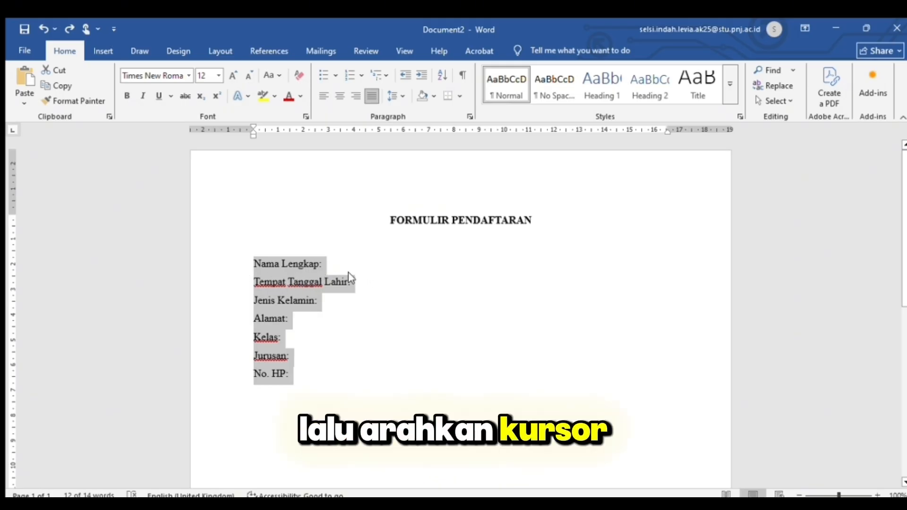
click(352, 131)
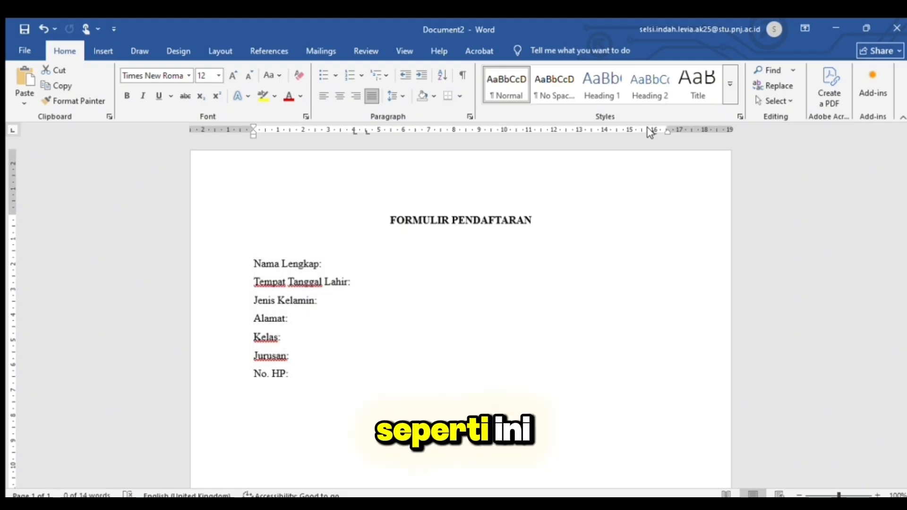
double_click(650, 131)
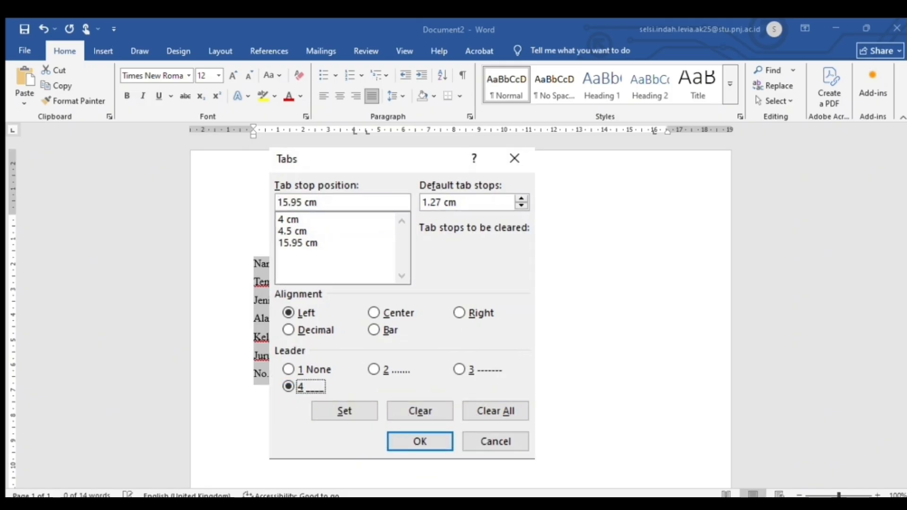
click(420, 441)
- Align the colons of all seven form fields, from Nama Lengkap to No. HP, at the 4 cm tab stop
click(319, 262)
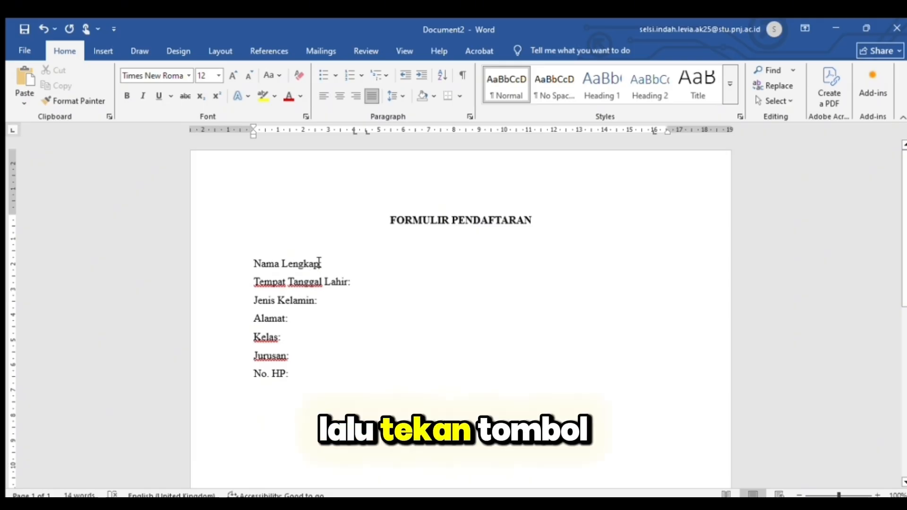
key(Tab)
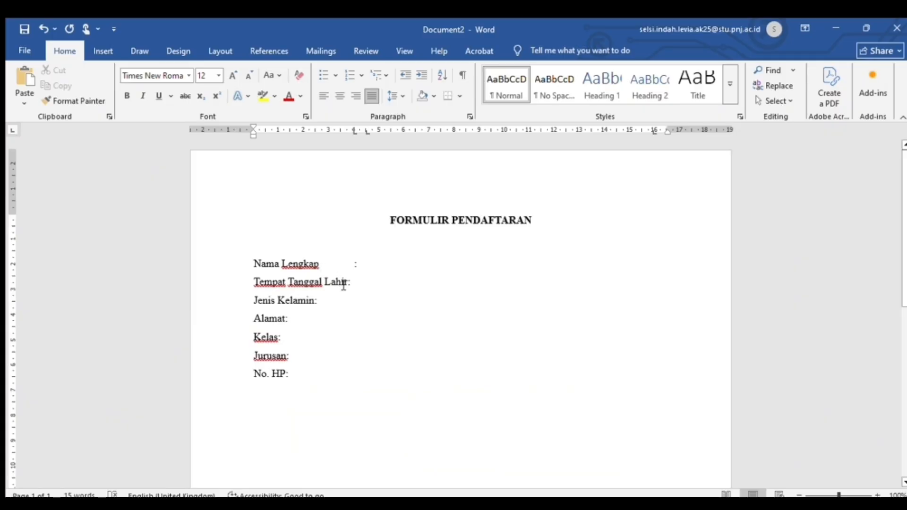
click(348, 284)
key(Tab)
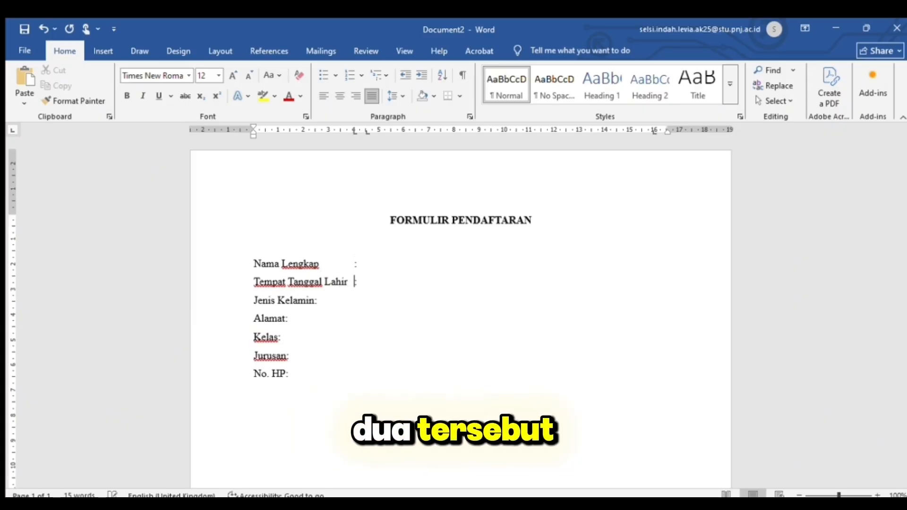
click(315, 301)
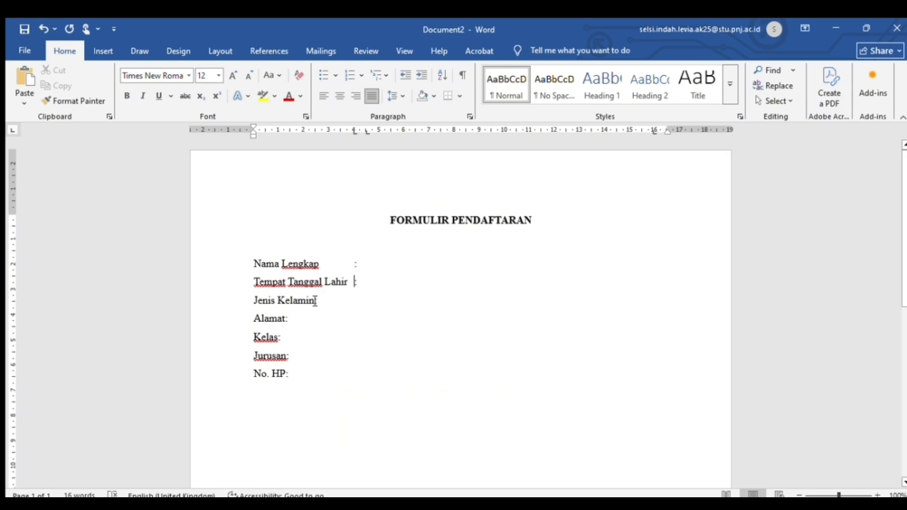
key(Tab)
click(285, 319)
key(Tab)
click(278, 337)
key(Tab)
click(285, 355)
key(Tab)
click(287, 373)
key(Tab)
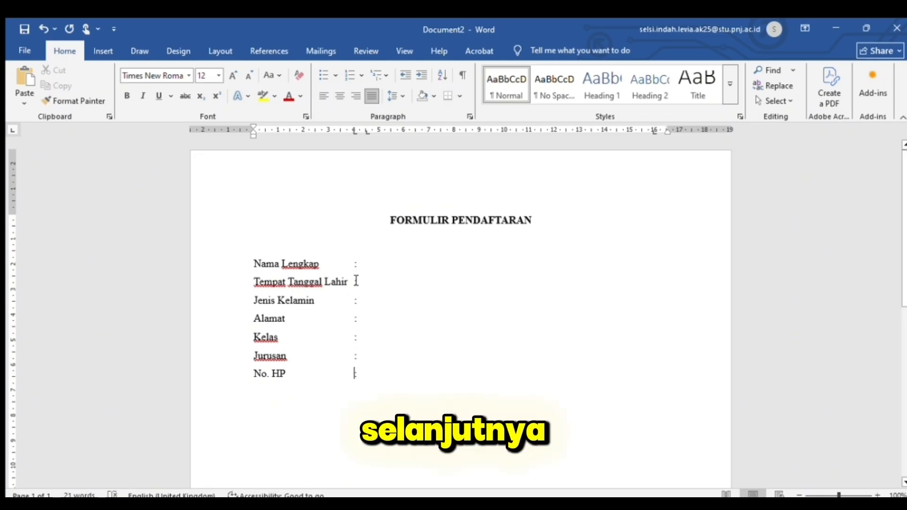
- Add a solid fill-in line reaching the 15.95 cm tab stop after the colon of each field from Nama Lengkap through Jurusan
click(373, 261)
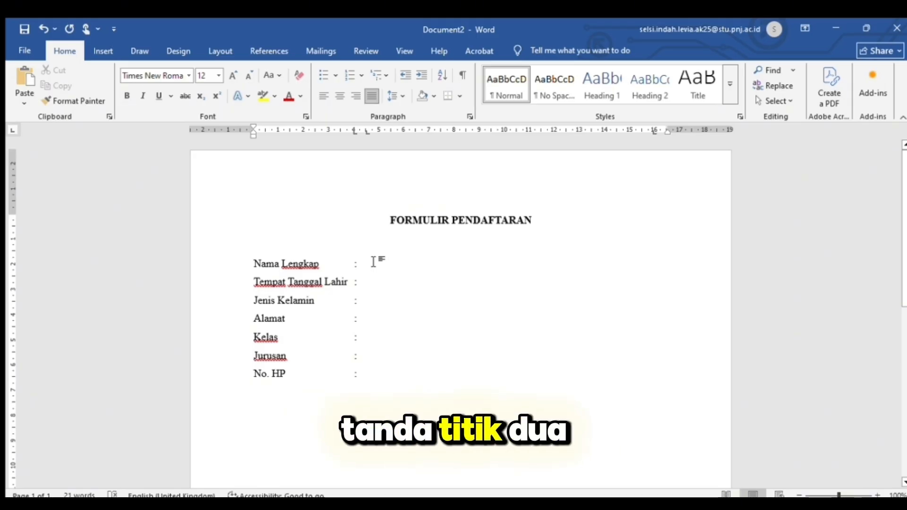
key(Tab)
key(Tab)
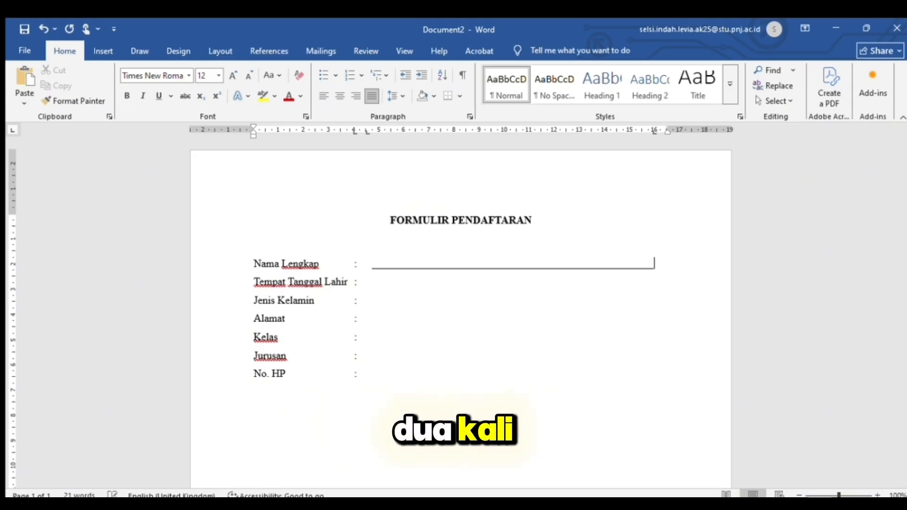
key(Down)
key(Tab)
key(Tab)
key(Down)
key(Tab)
key(Tab)
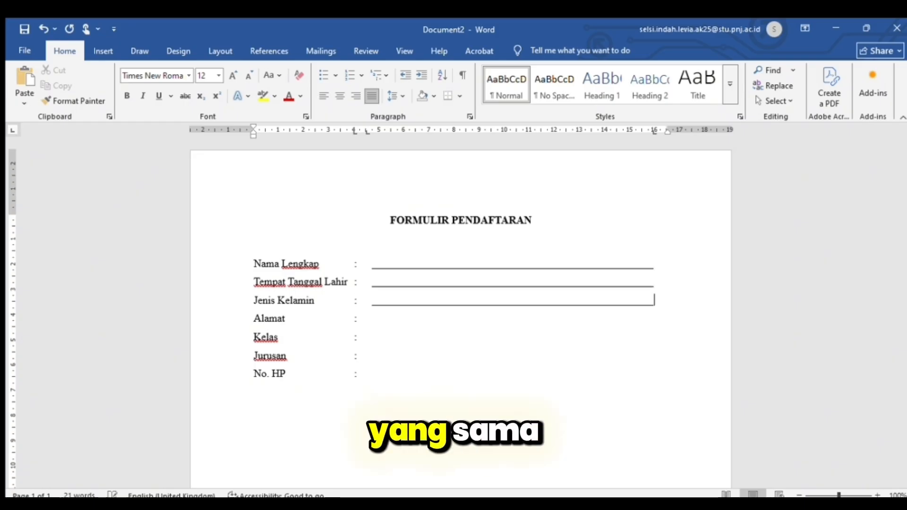
key(Down)
key(Tab)
key(Tab)
key(Down)
key(Tab)
key(Tab)
key(Down)
key(Tab)
key(Tab)
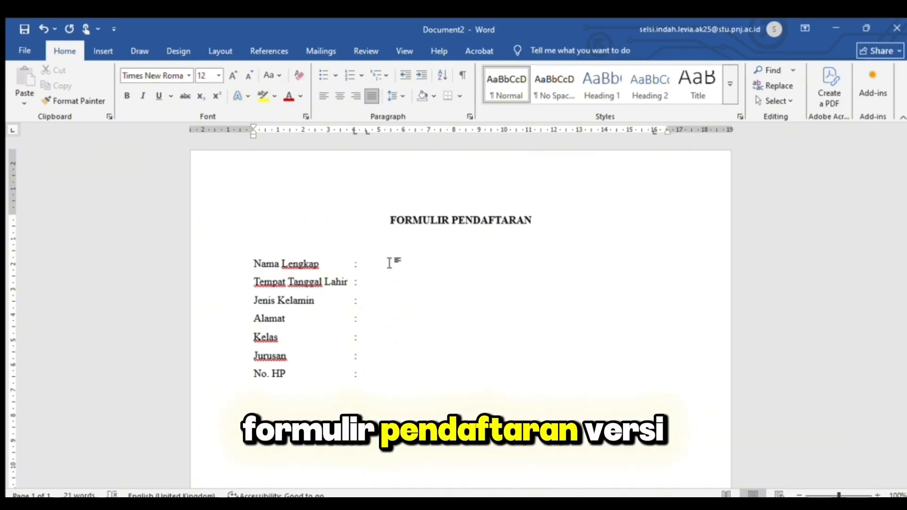
- Insert an empty box symbol after the Nama Lengkap colon by converting the Unicode code 2610
text(2)
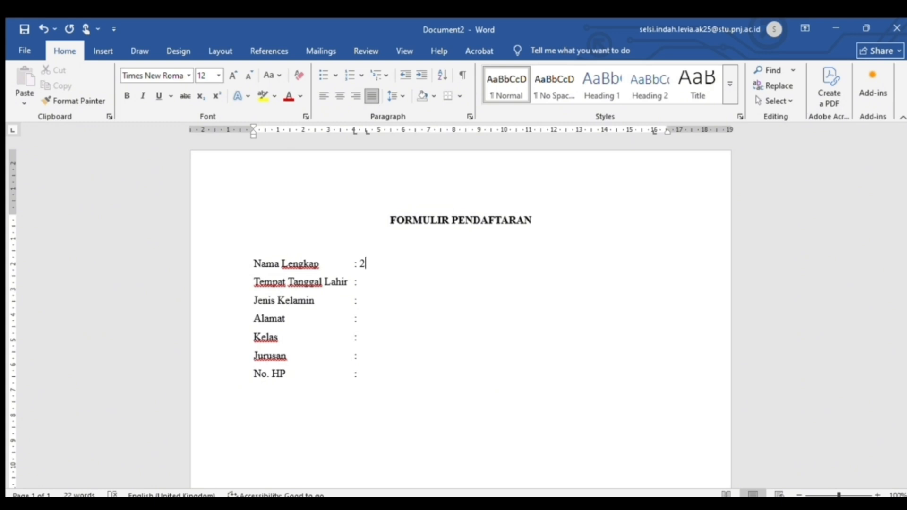
text(610)
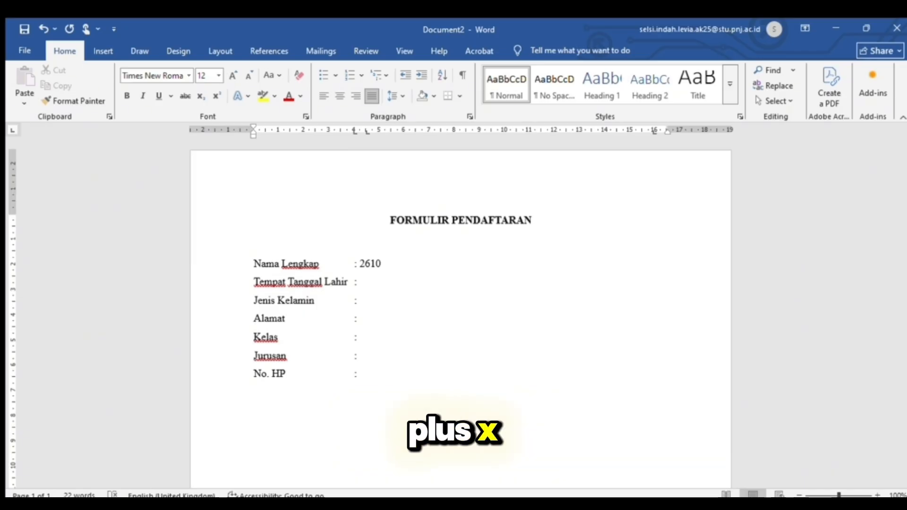
key(alt+x)
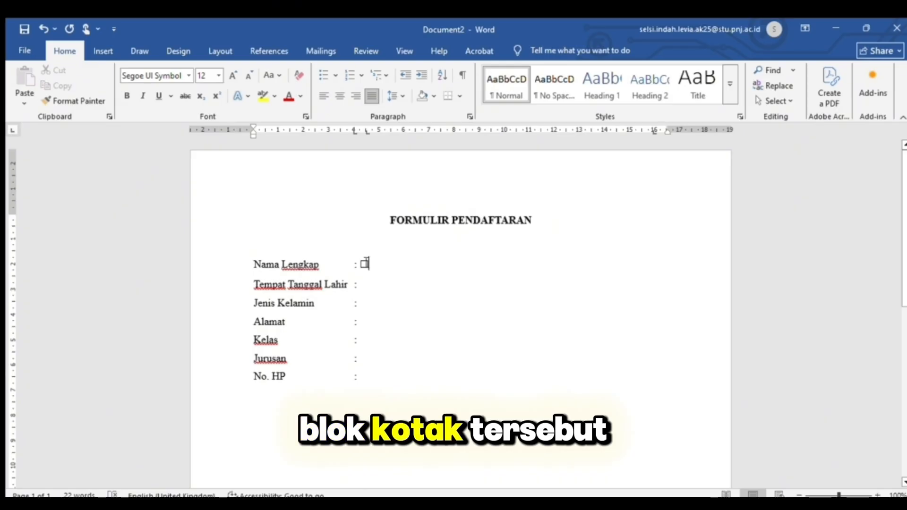
- Copy the box symbol and paste it repeatedly to extend the Nama Lengkap row of boxes to about the 16 cm ruler mark
drag(369, 263, 362, 261)
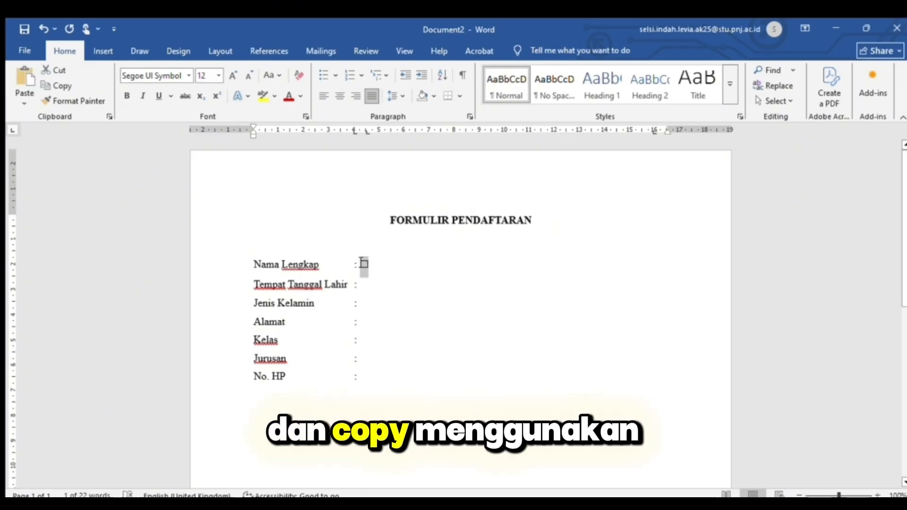
key(ctrl+c)
click(370, 263)
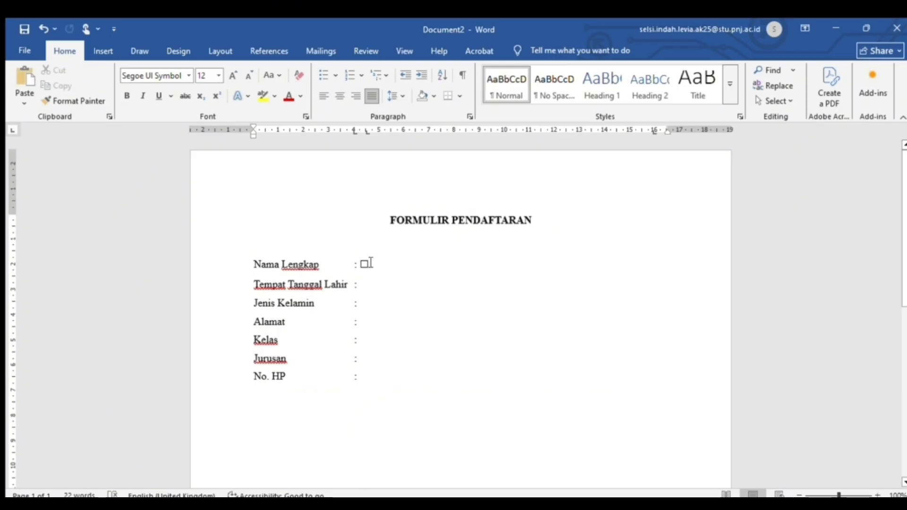
key(ctrl+v)
key(ctrl+v)
key(ctrl+v)
key(ctrl+v)
key(ctrl+v)
key(ctrl+v)
key(ctrl+v)
key(ctrl+v)
key(ctrl+v)
key(ctrl+v)
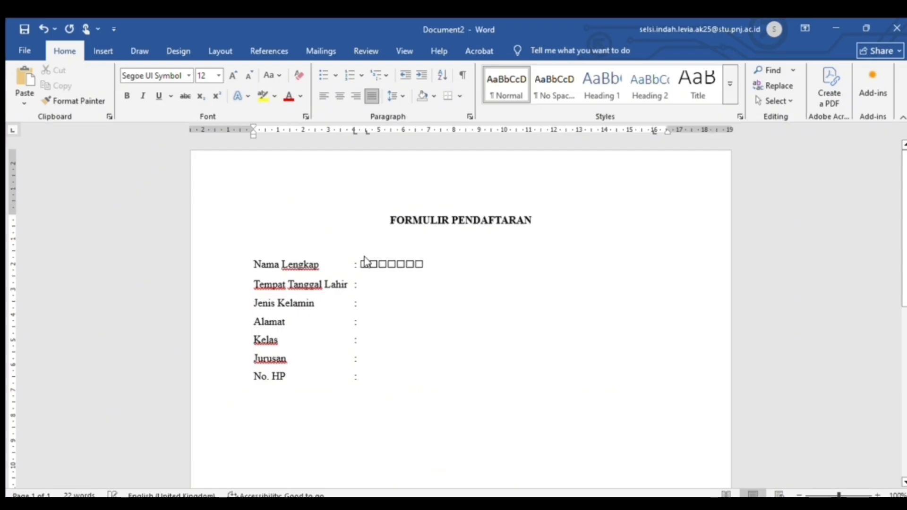
key(ctrl+v)
key(ctrl+v)
key(ctrl+v)
key(ctrl+v)
key(ctrl+v)
key(ctrl+v)
key(ctrl+v)
key(ctrl+v)
key(ctrl+v)
key(ctrl+v)
key(ctrl+v)
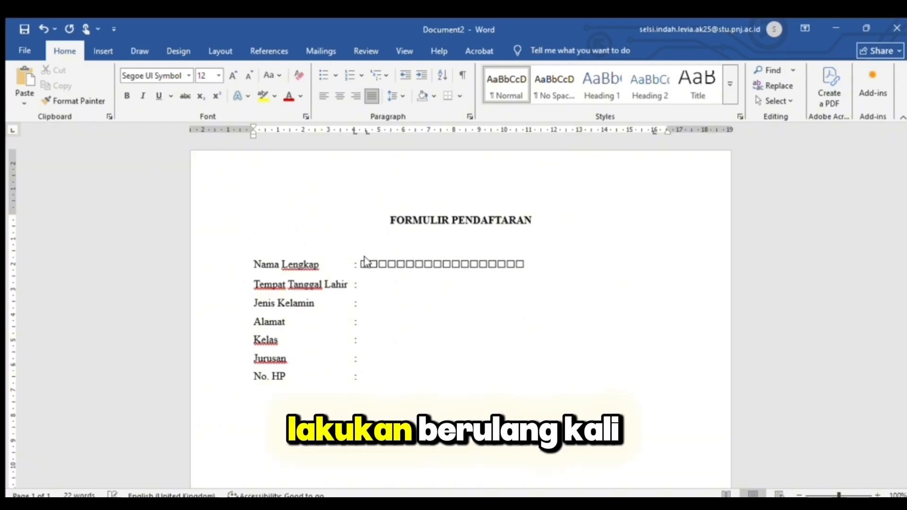
key(ctrl+v)
key(ctrl+v)
key(ctrl+v)
key(ctrl+v)
key(ctrl+v)
key(ctrl+v)
key(ctrl+v)
key(ctrl+v)
key(ctrl+v)
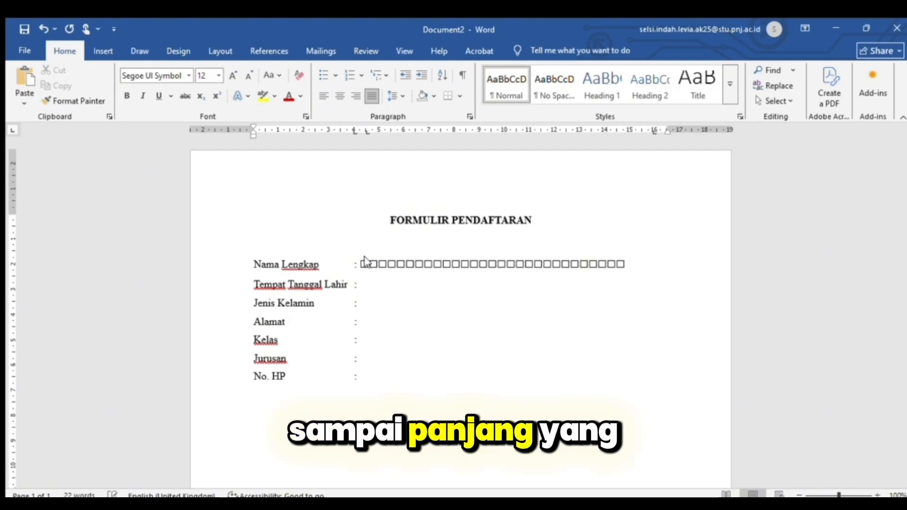
key(ctrl+v)
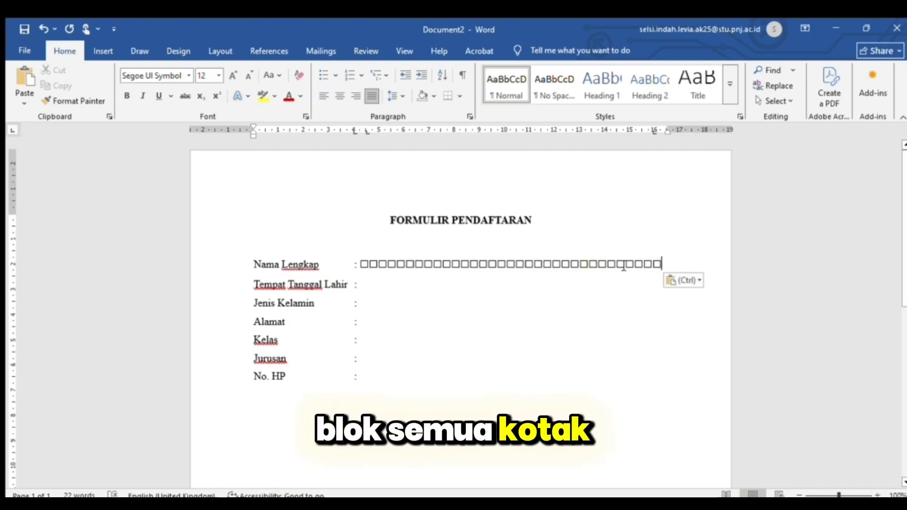
- Copy the whole Nama Lengkap row of boxes and paste it after the colon of each of the other six fields, down to No. HP
drag(661, 265, 351, 273)
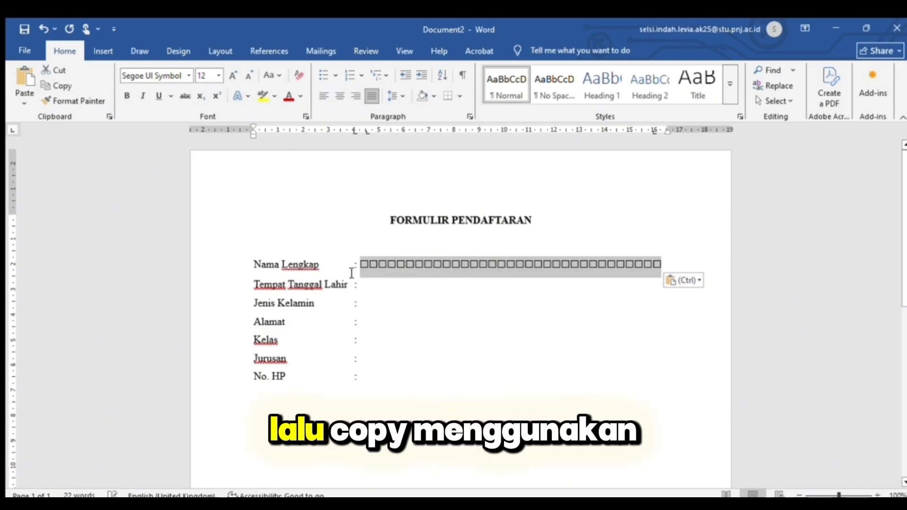
key(ctrl+c)
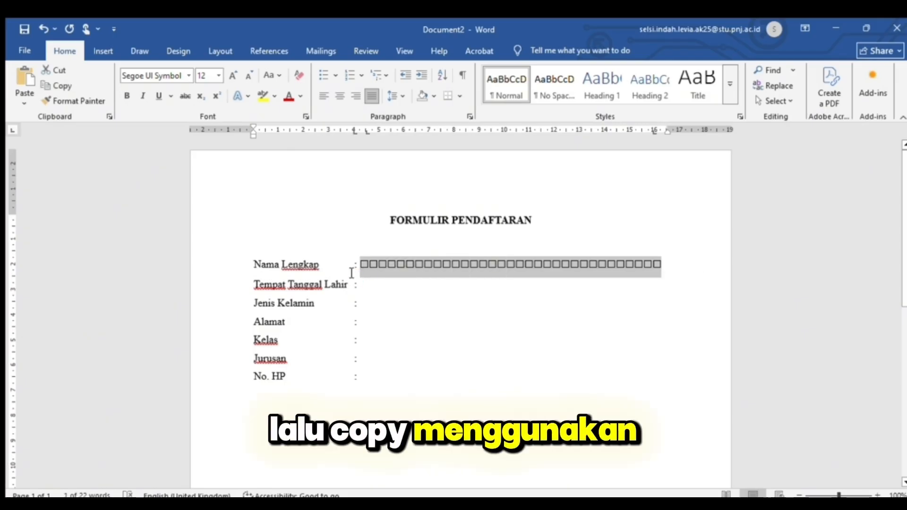
click(381, 290)
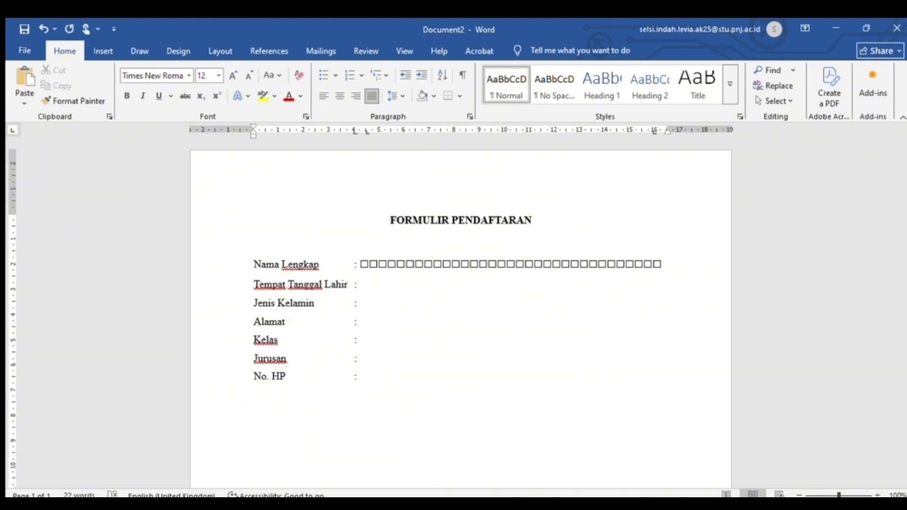
key(ctrl+v)
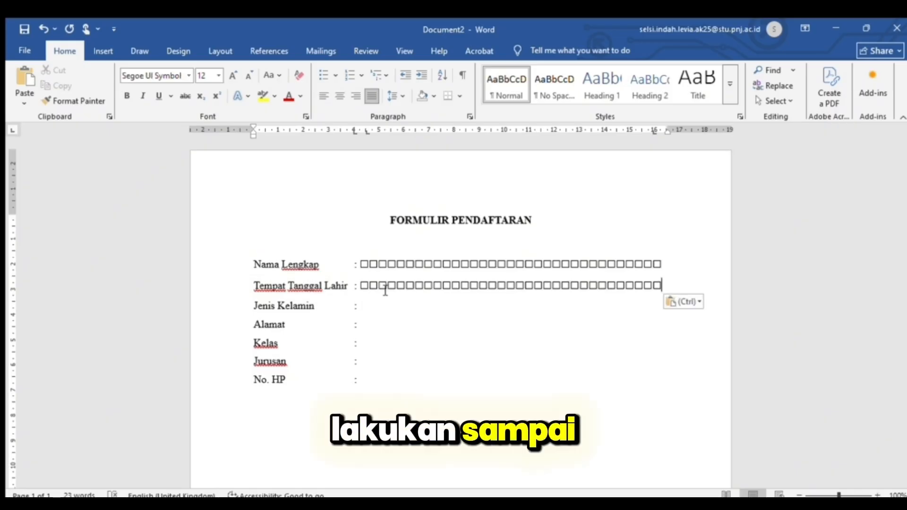
key(ctrl+v)
click(377, 331)
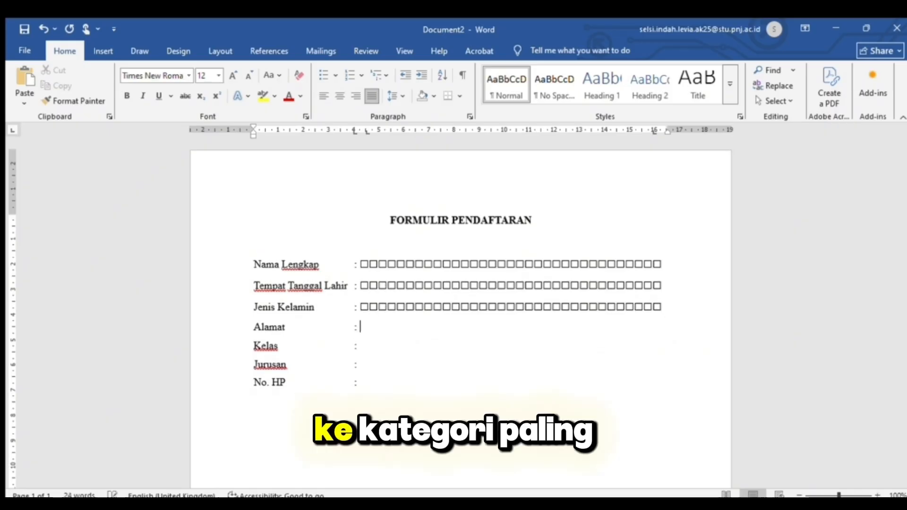
key(ctrl+v)
click(373, 350)
key(ctrl+v)
click(372, 369)
key(ctrl+v)
click(373, 392)
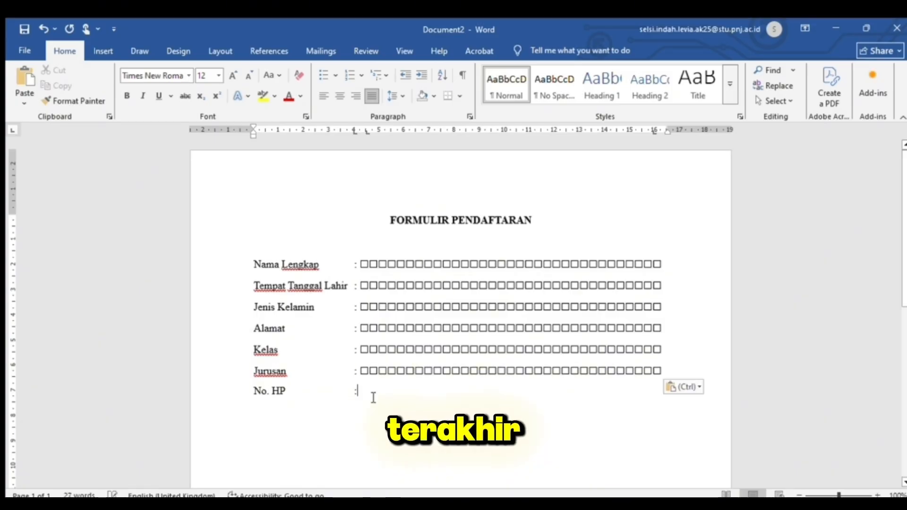
key(ctrl+v)
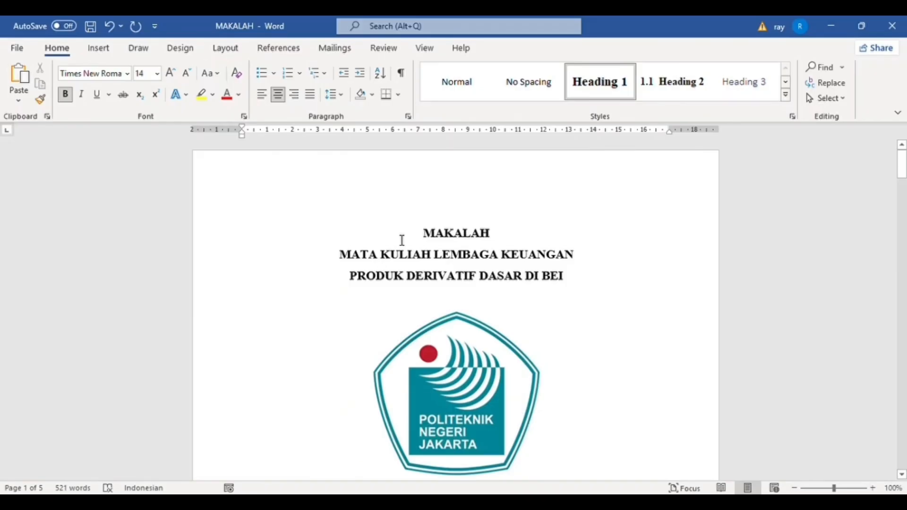
- Insert a Next Page section break directly before the KATA PENGANTAR heading
click(400, 240)
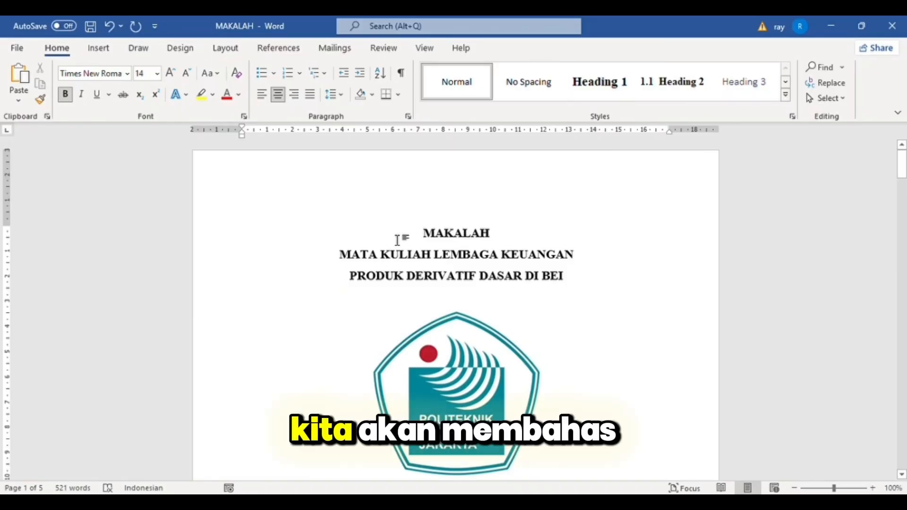
scroll(515, 248, down, 6)
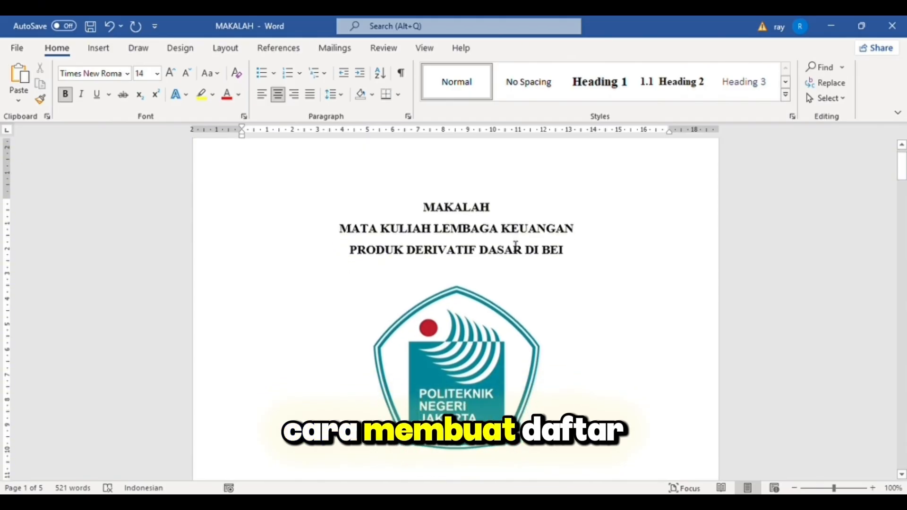
scroll(515, 248, down, 7)
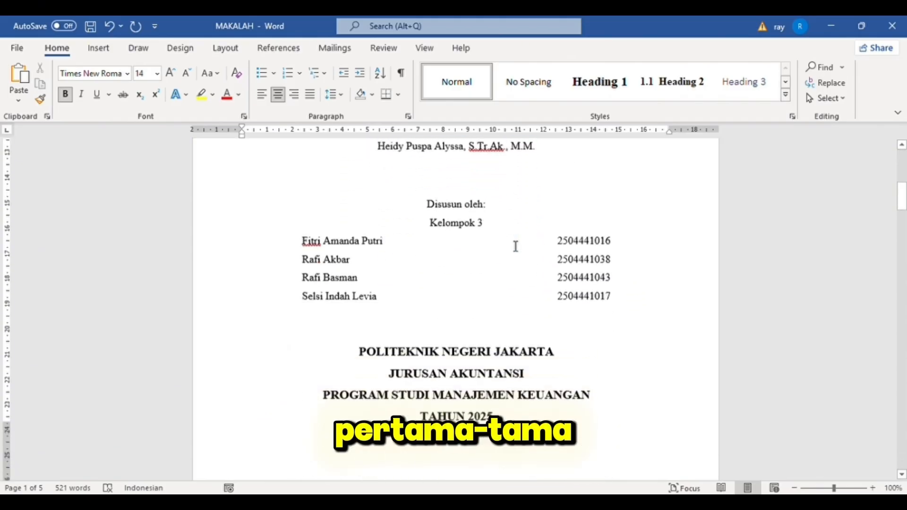
scroll(515, 246, down, 6)
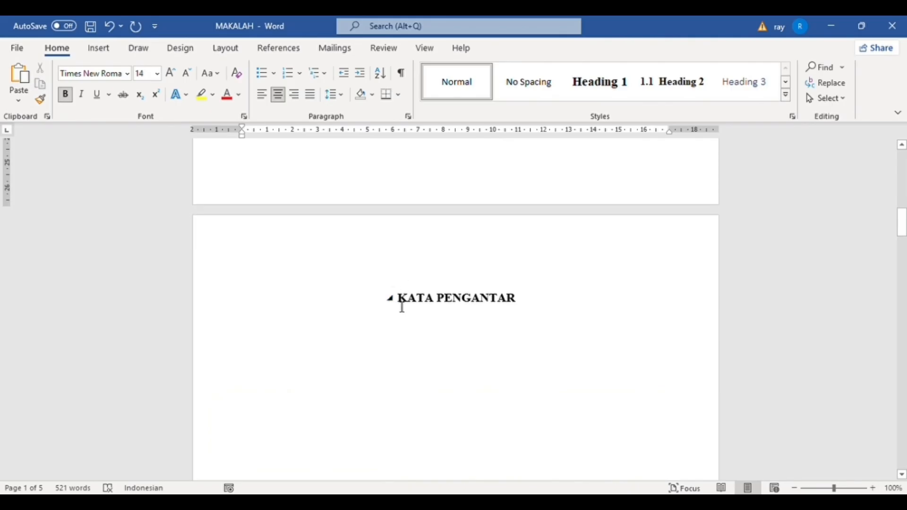
click(397, 306)
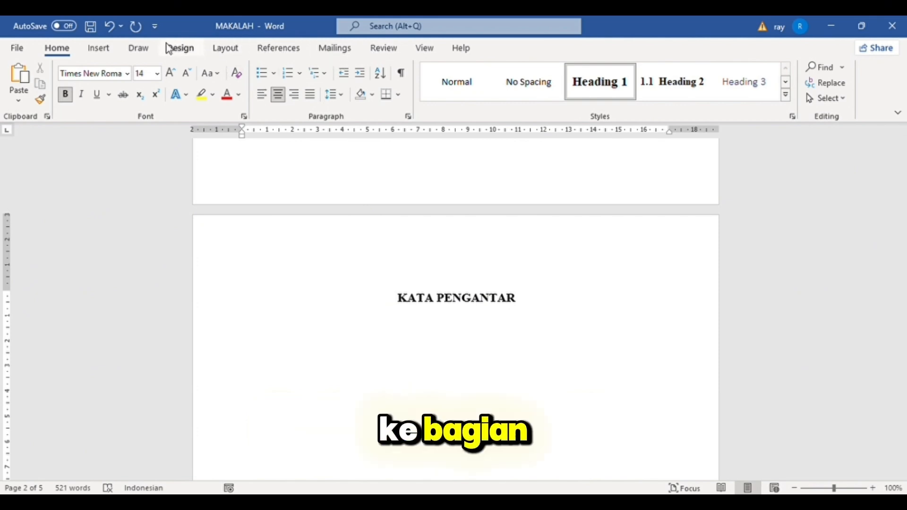
click(226, 48)
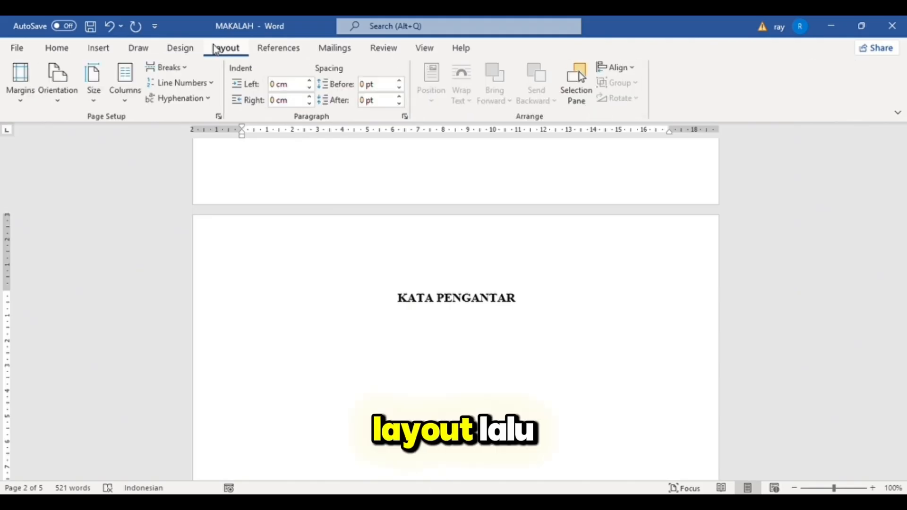
click(184, 67)
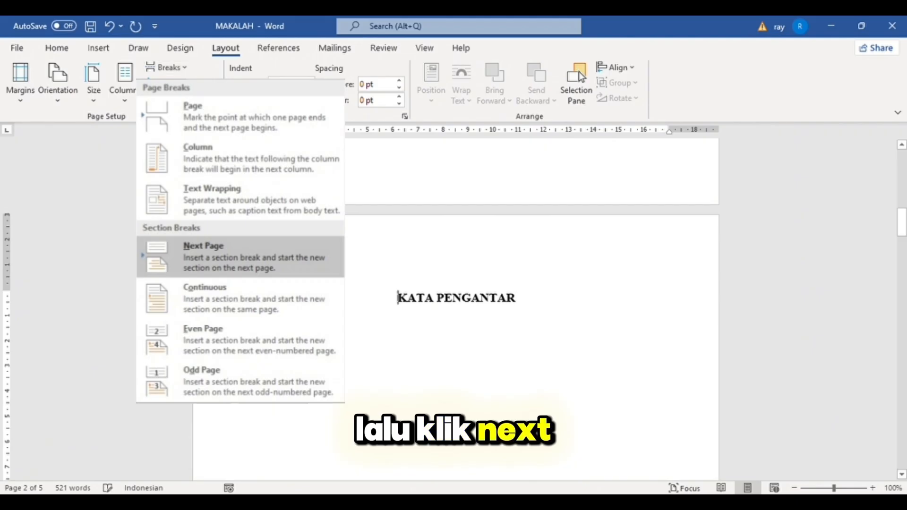
click(263, 265)
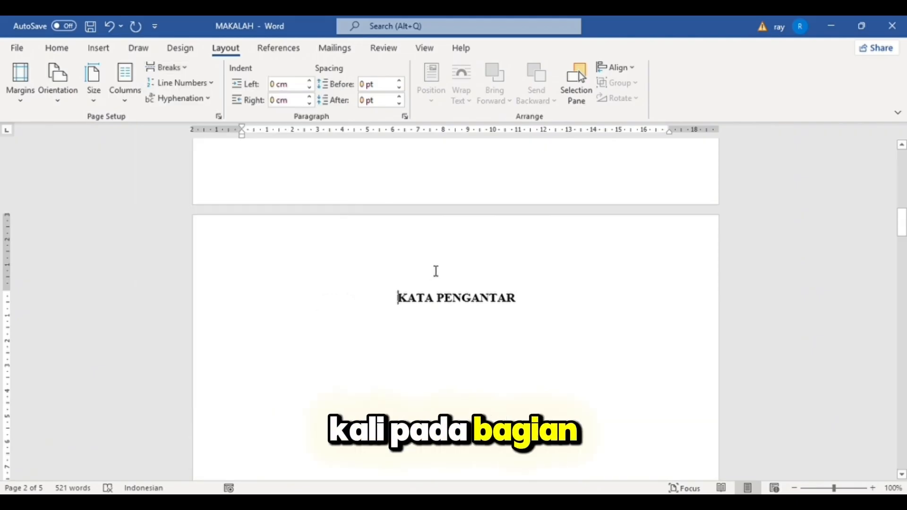
- Unlink both the header and the footer of Section 2 from the previous section
double_click(436, 271)
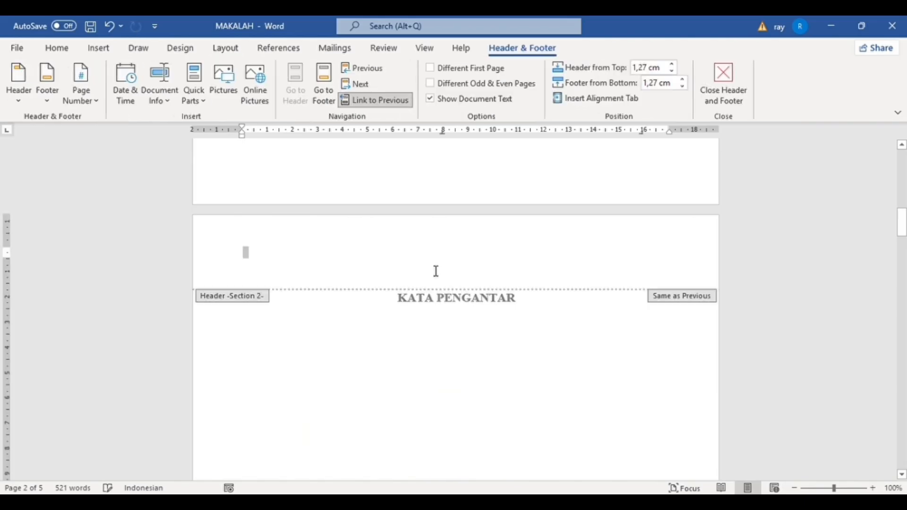
click(394, 100)
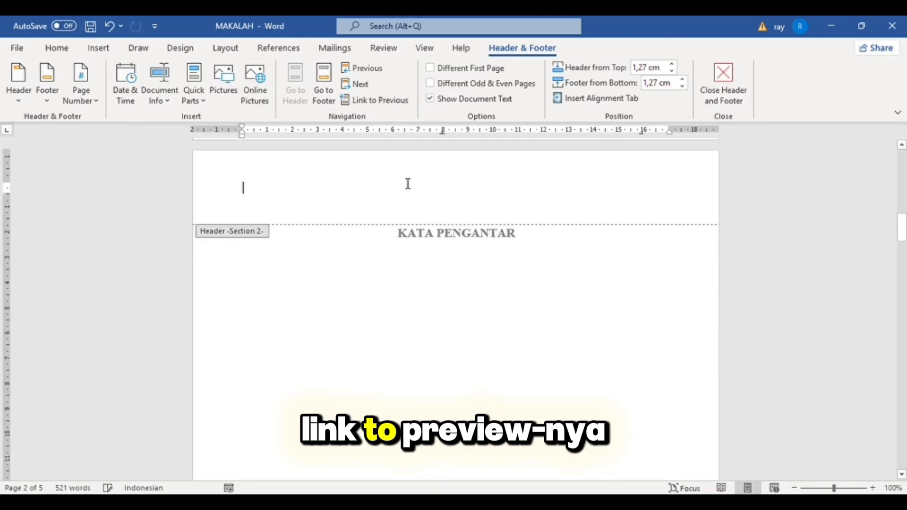
scroll(411, 221, down, 12)
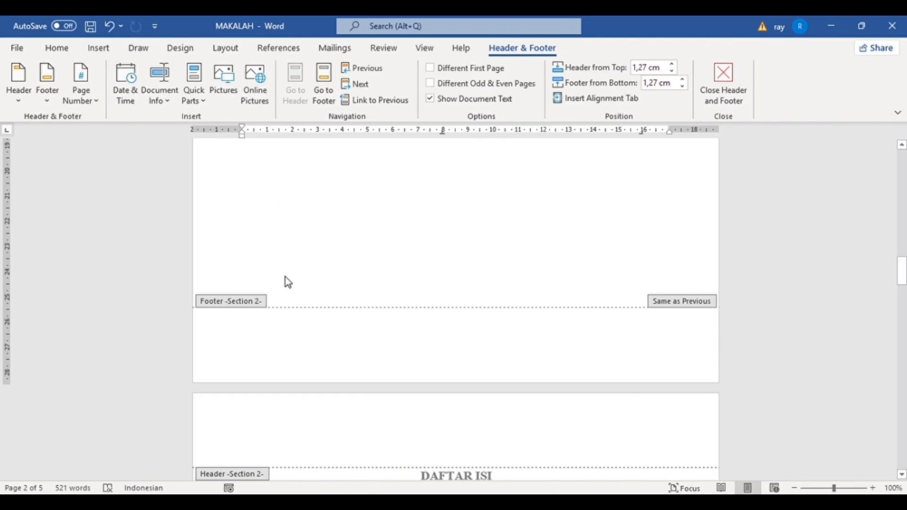
click(284, 347)
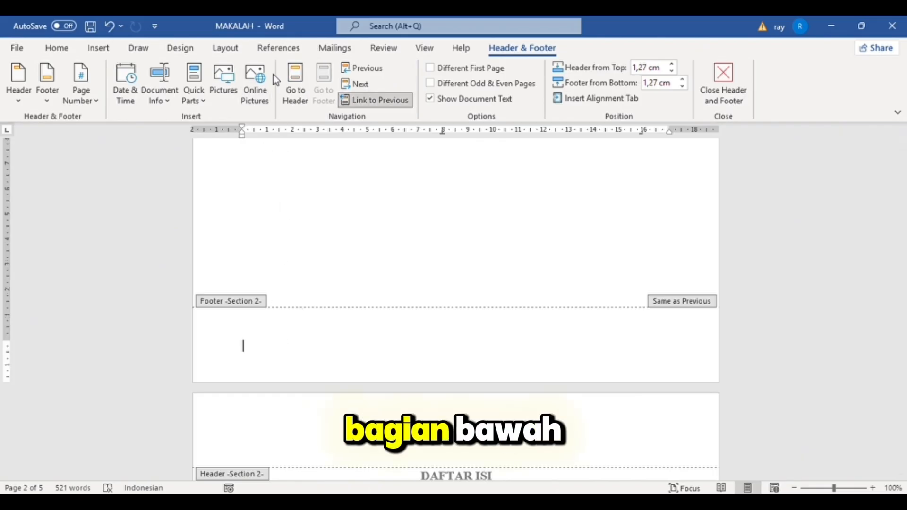
click(365, 106)
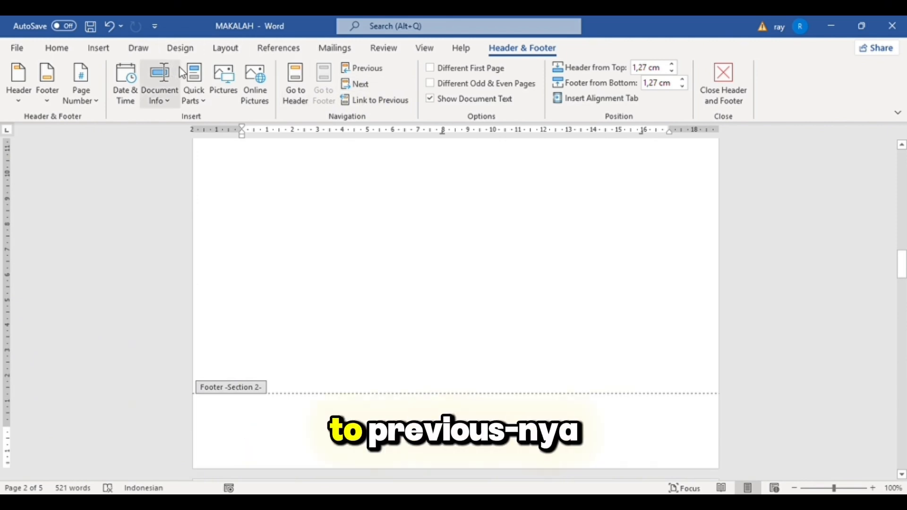
- Number the Section 2 pages in i, ii, iii format starting at i, using Plain Number 2 in the footer, and close footer editing
click(90, 100)
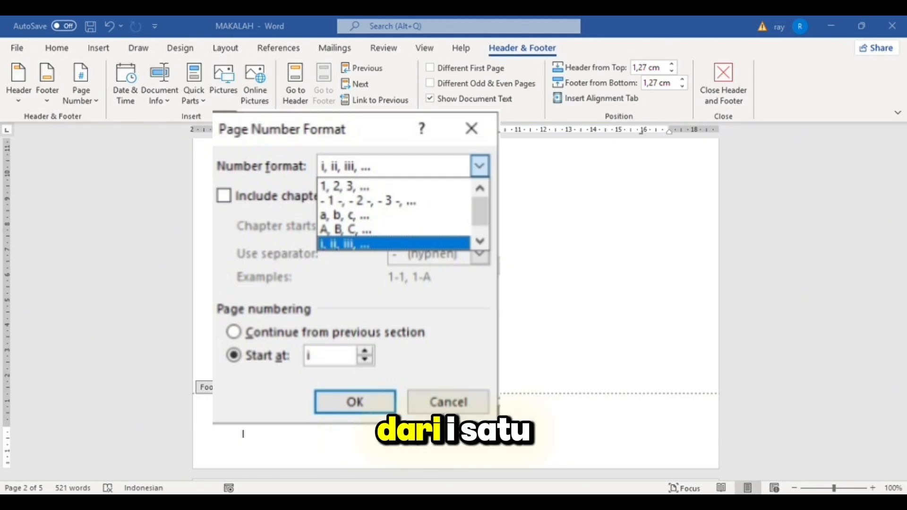
click(355, 402)
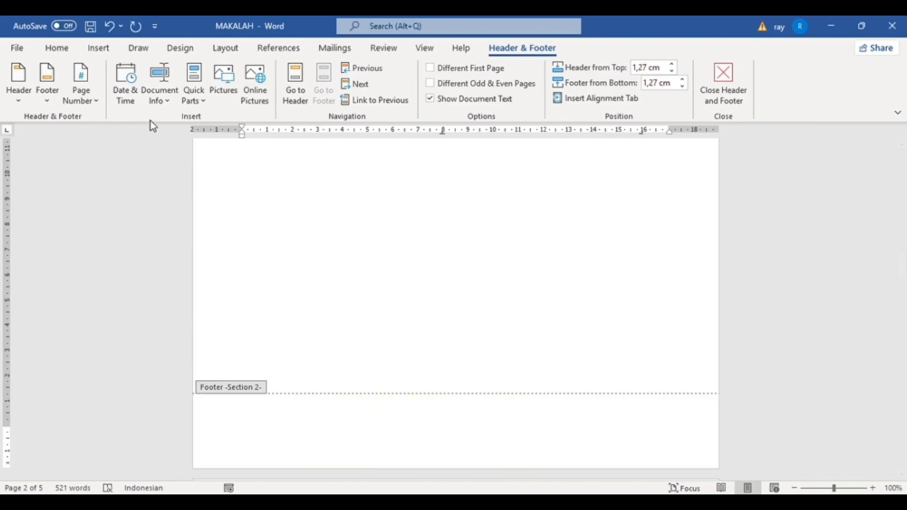
click(91, 103)
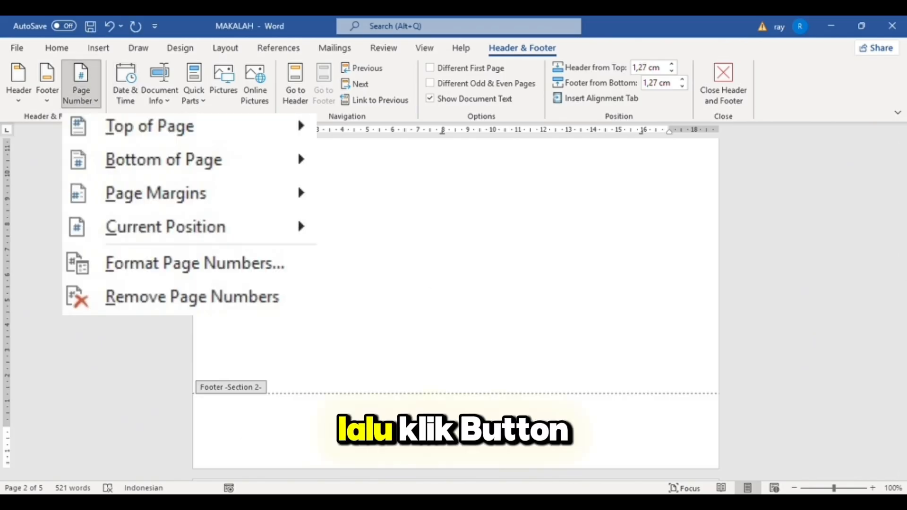
mouse_move(298, 160)
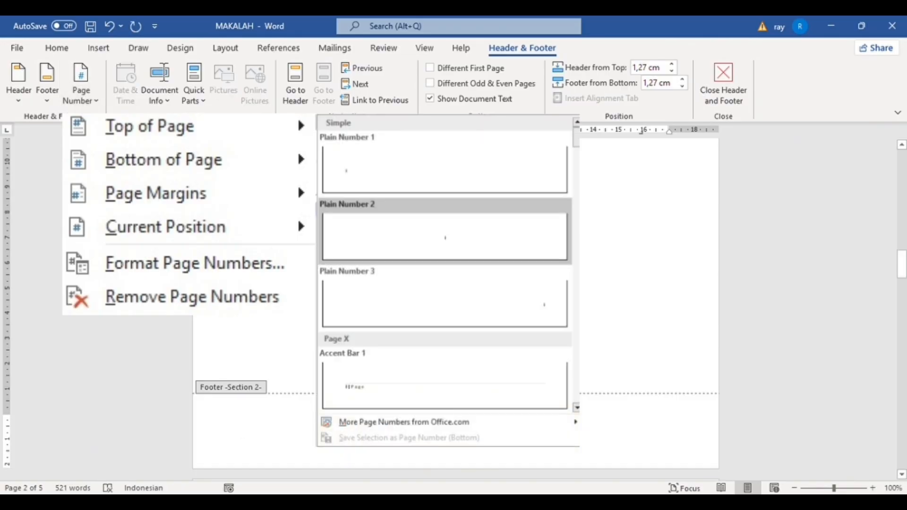
click(585, 319)
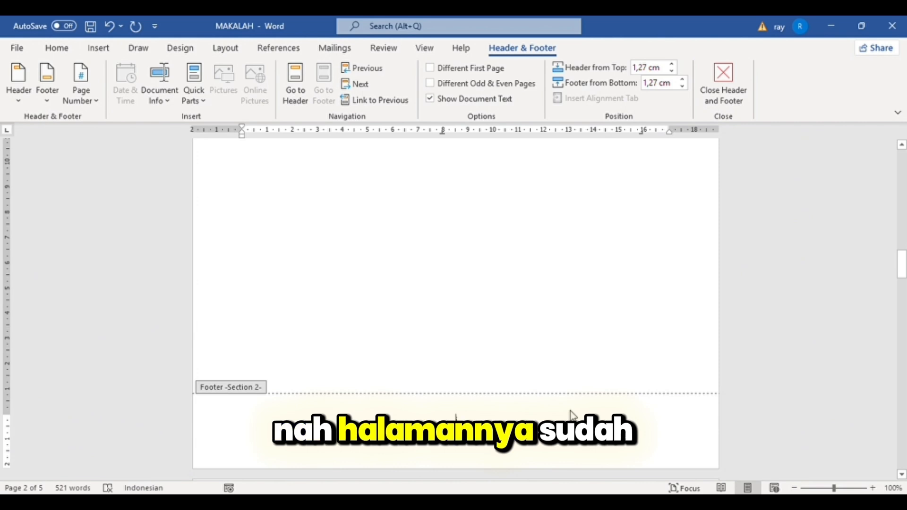
click(723, 84)
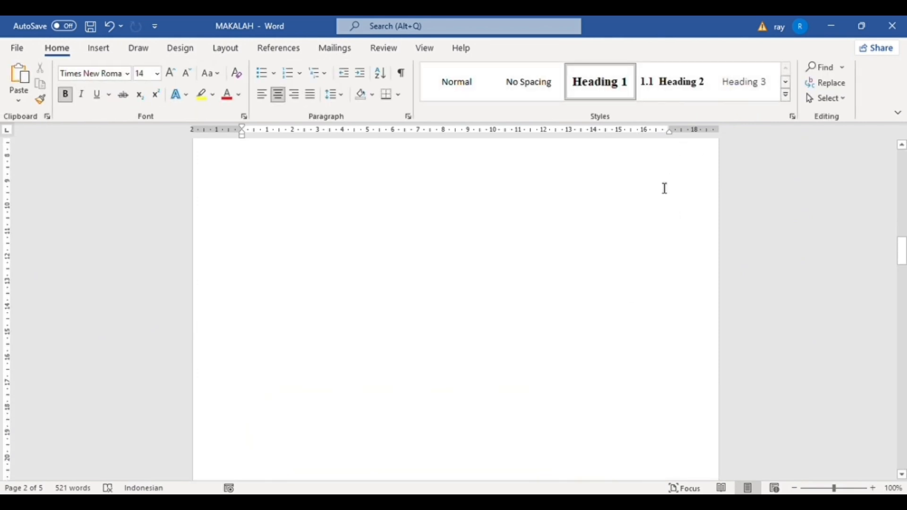
- Insert a Next Page section break directly before the BAB I heading
scroll(665, 188, down, 10)
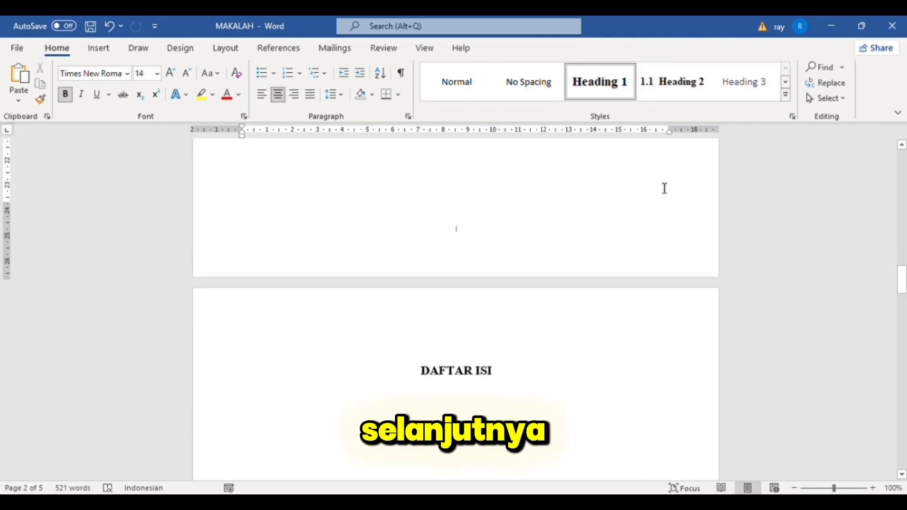
scroll(664, 188, down, 5)
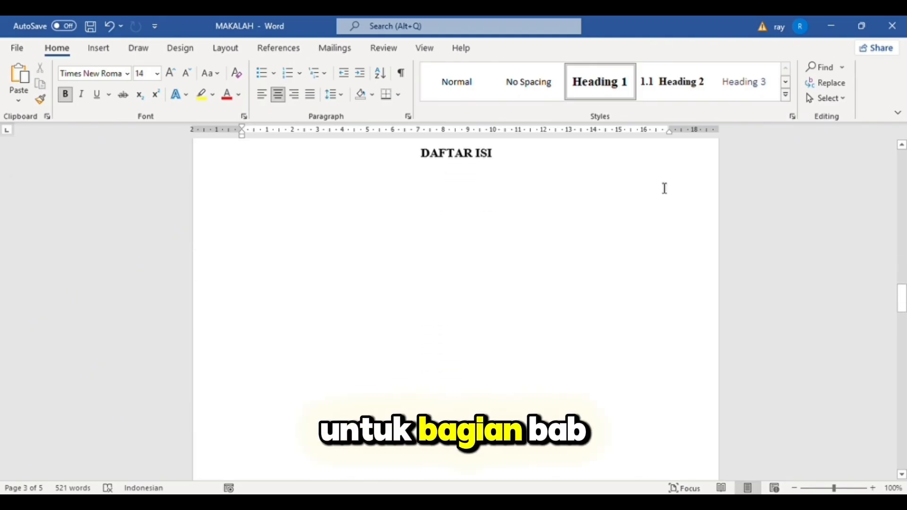
scroll(664, 188, down, 11)
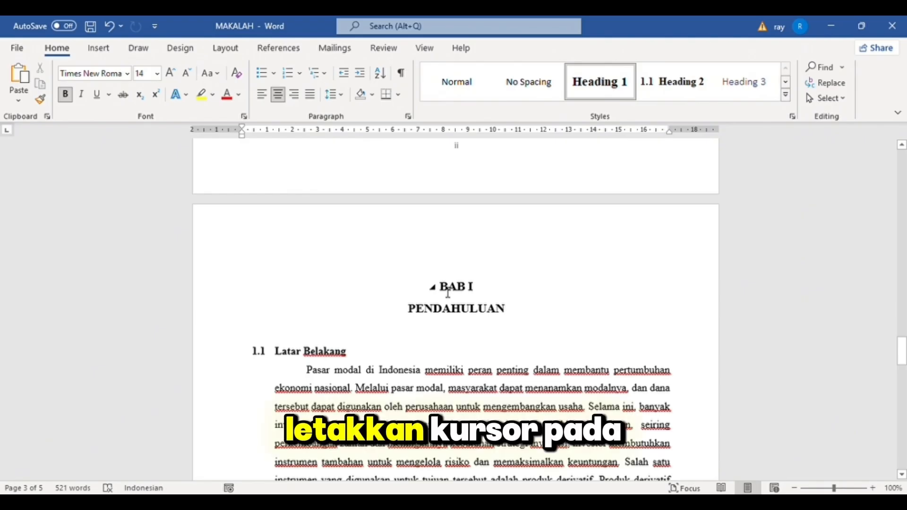
click(442, 289)
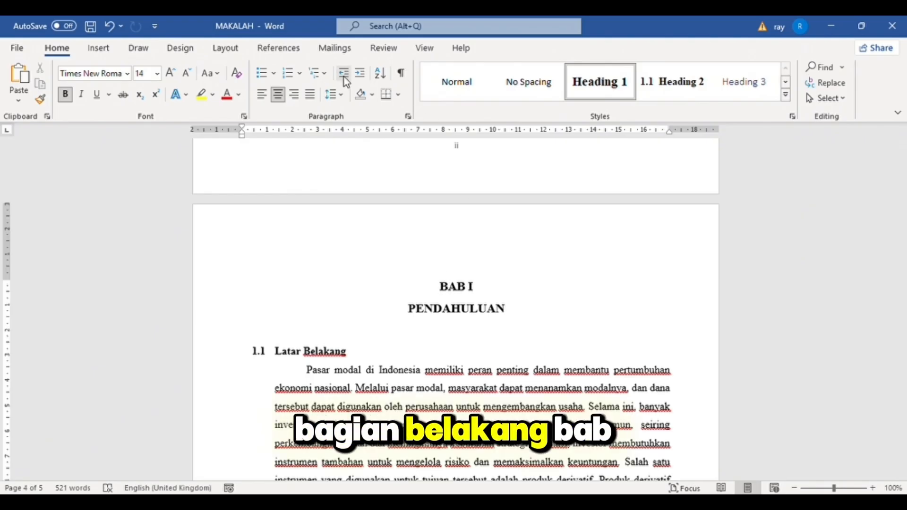
click(225, 48)
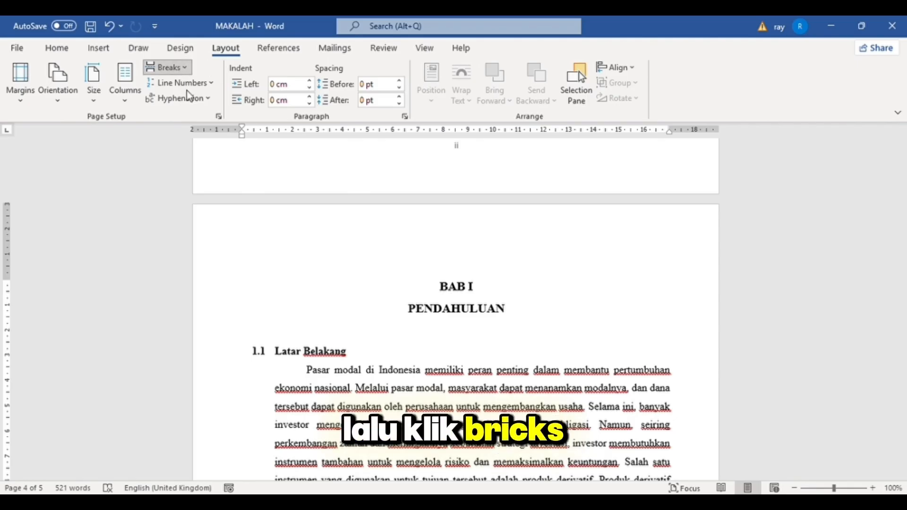
click(180, 71)
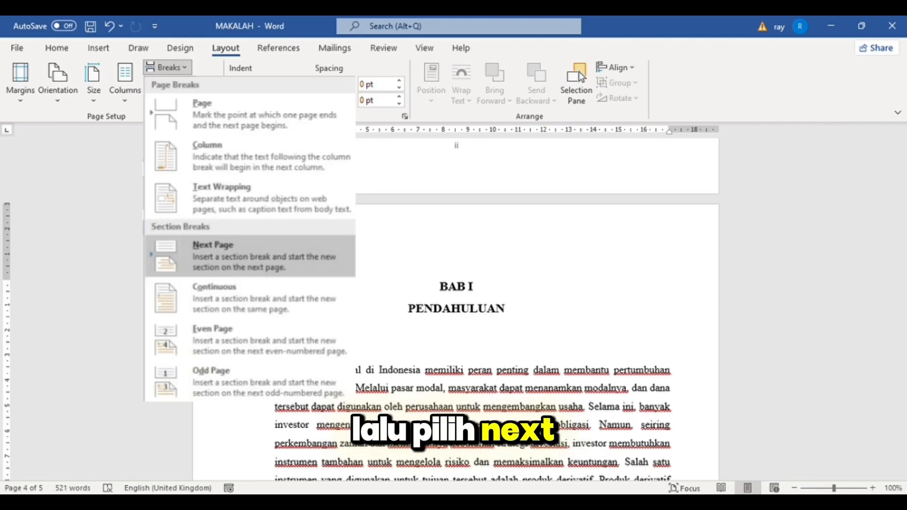
click(267, 272)
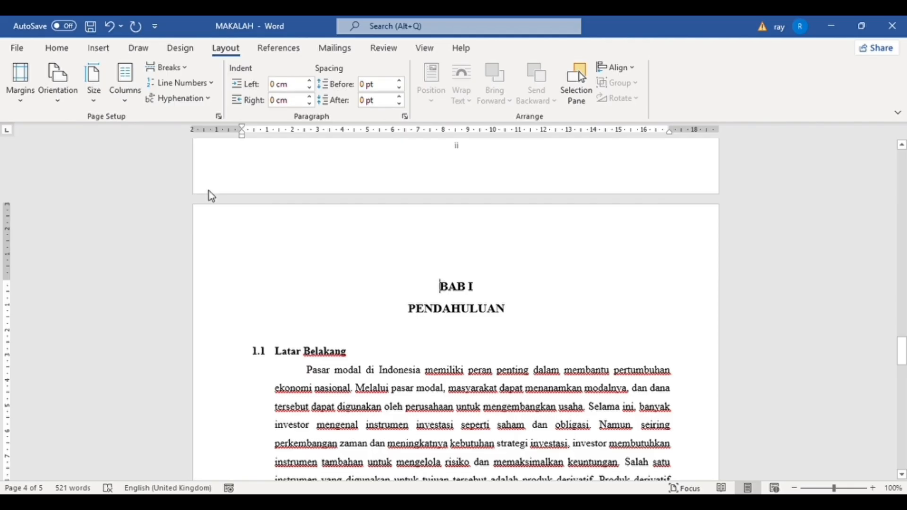
- Set the Section 3 page numbering to the 1, 2, 3 format starting at 1, and close footer editing
scroll(452, 370, down, 5)
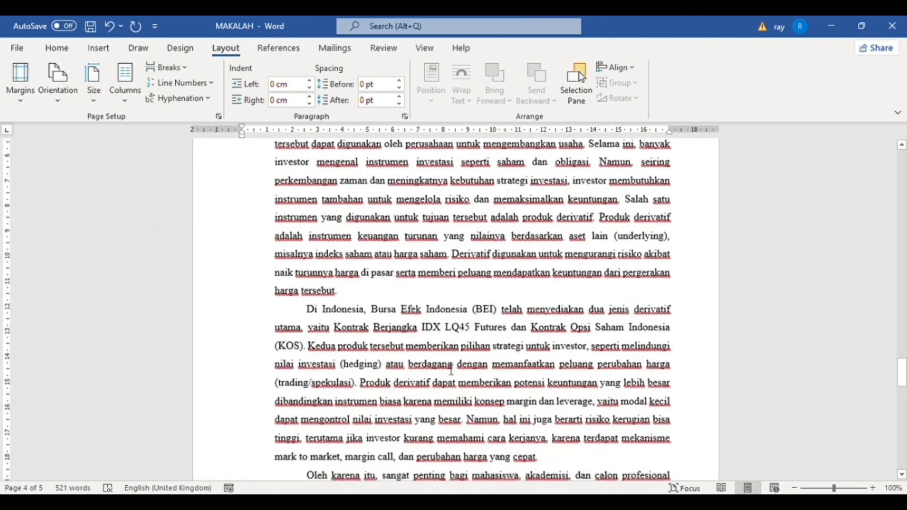
scroll(451, 369, down, 6)
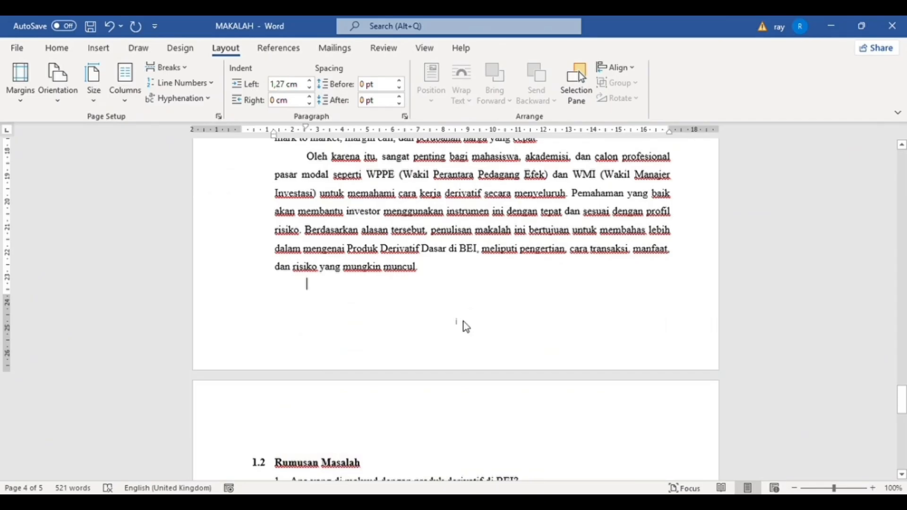
double_click(464, 322)
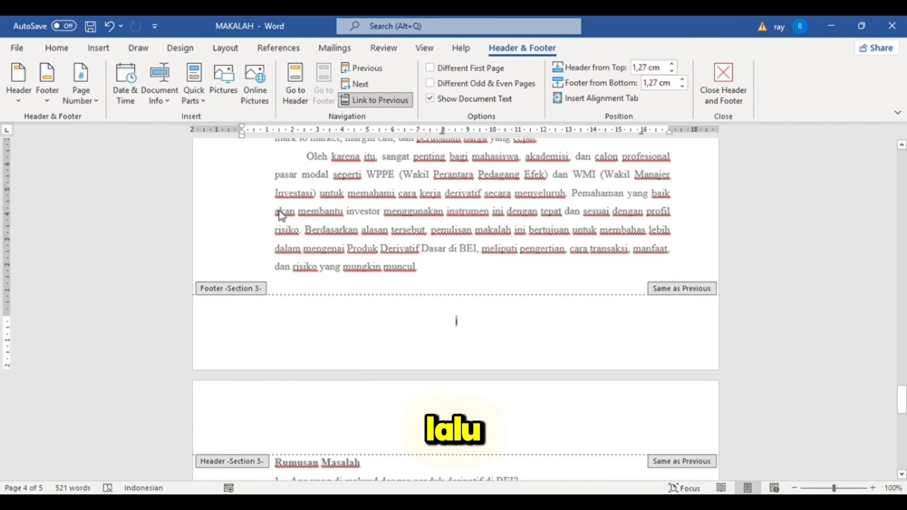
click(96, 105)
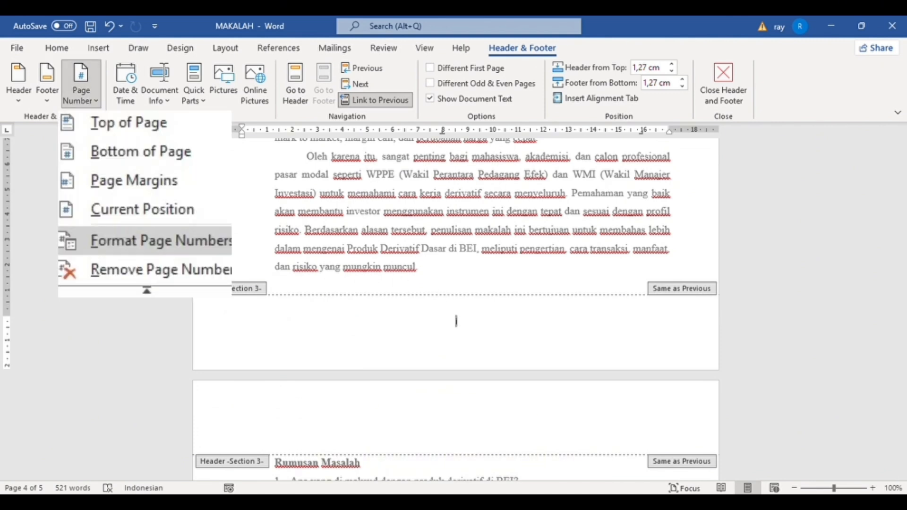
click(161, 241)
click(564, 159)
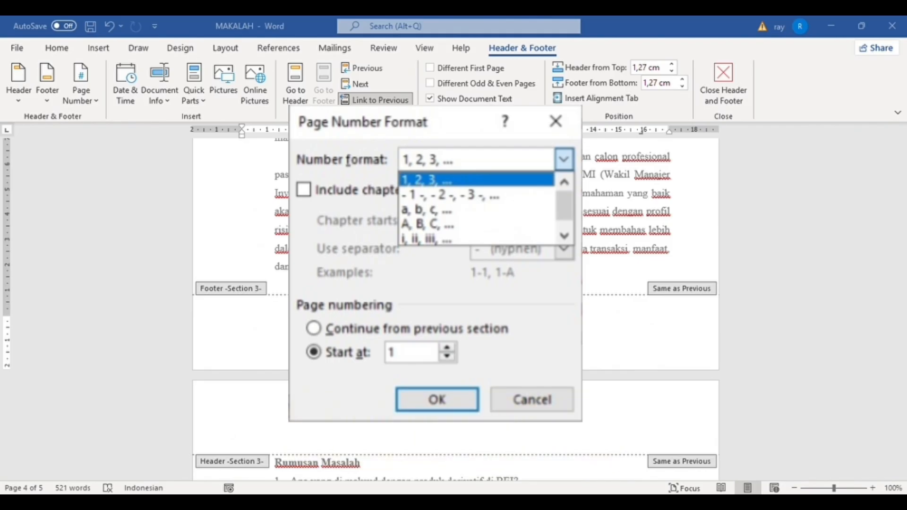
click(437, 399)
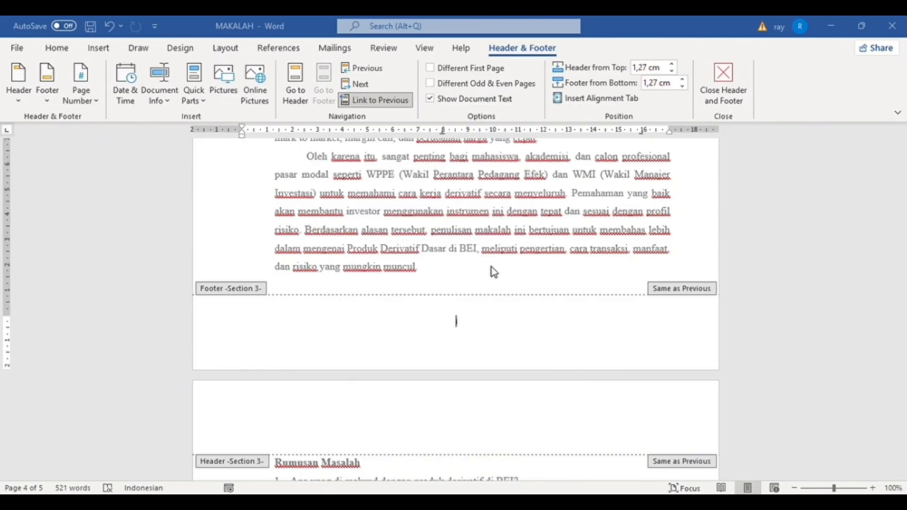
scroll(457, 326, up, 3)
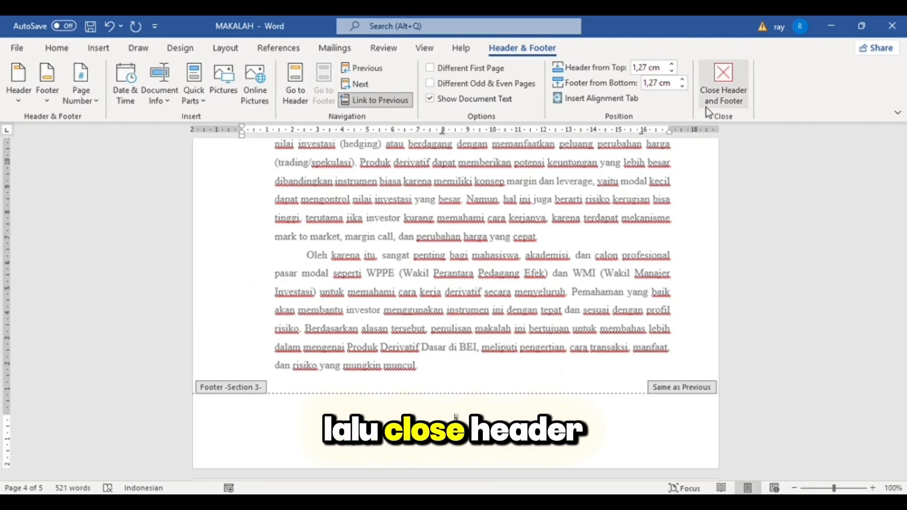
click(723, 82)
scroll(606, 243, up, 4)
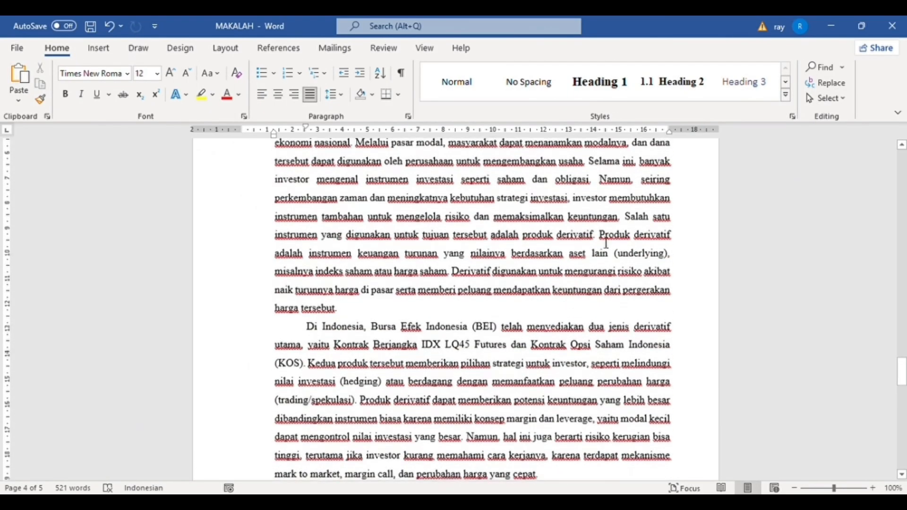
scroll(606, 243, down, 10)
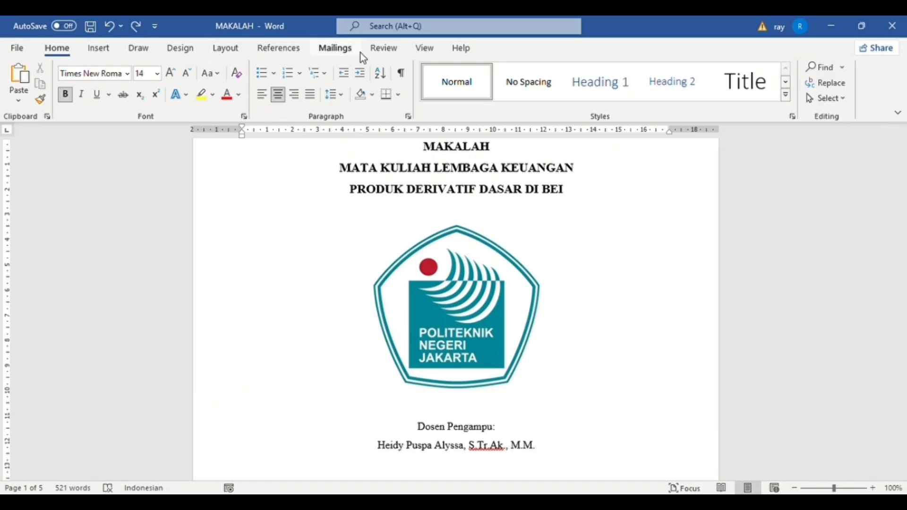
- Show the Navigation Pane beside the document
click(425, 49)
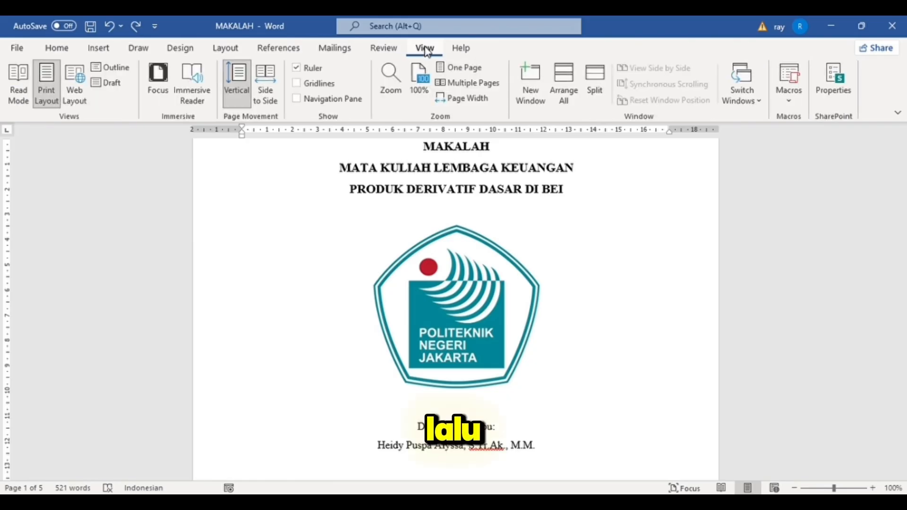
click(298, 99)
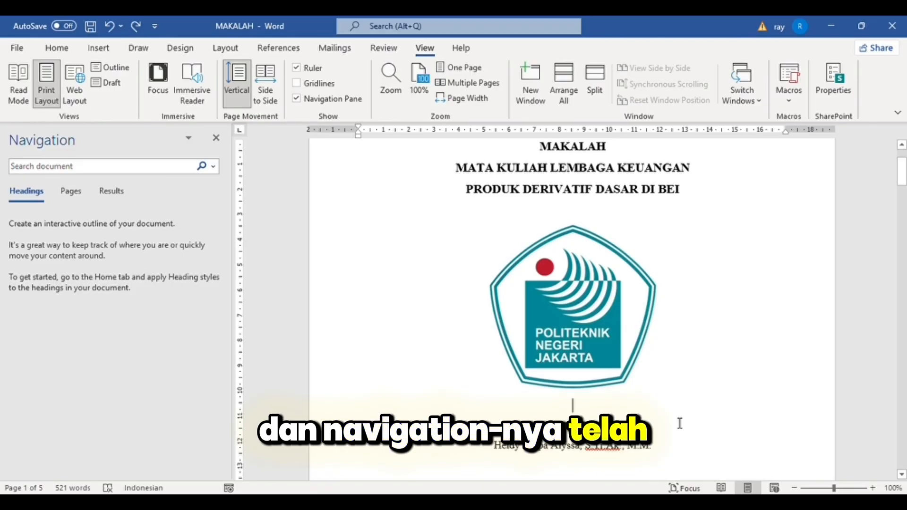
- Update the Heading 1 style to match the existing formatting of the KATA PENGANTAR title
scroll(680, 423, down, 2)
scroll(679, 422, down, 8)
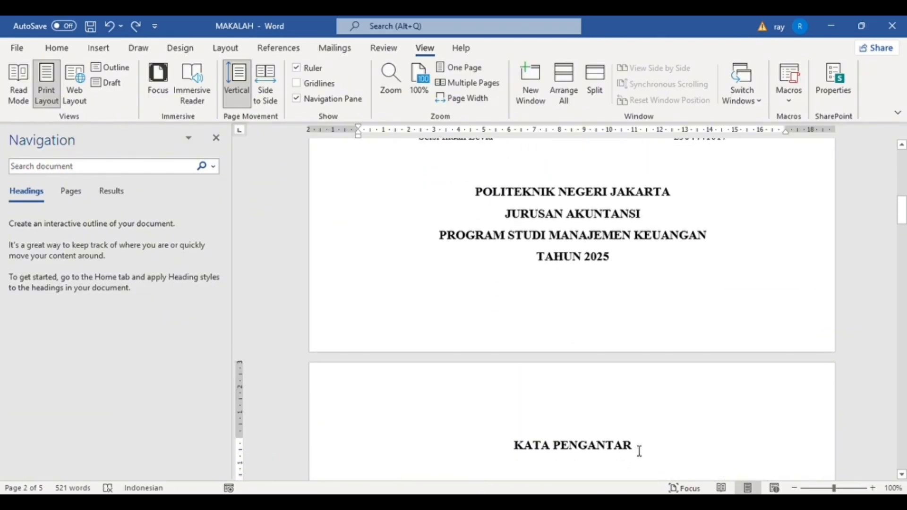
drag(603, 454, 516, 450)
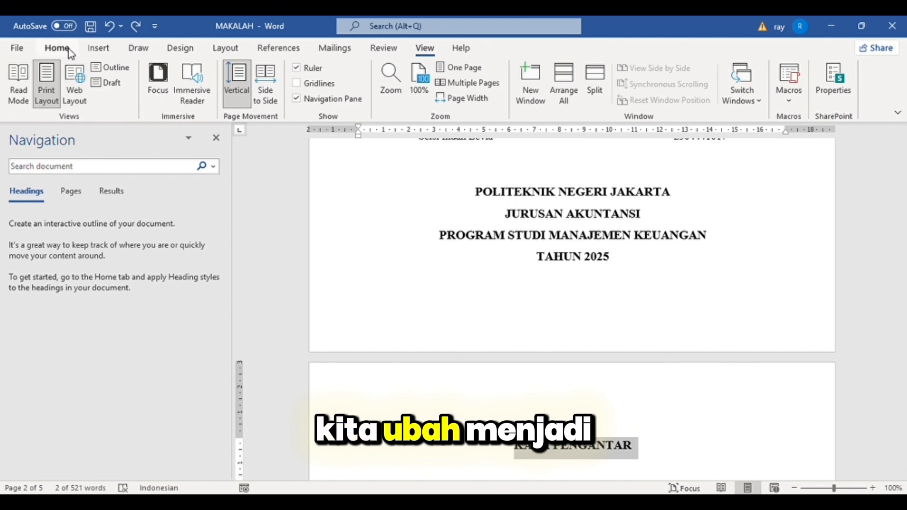
click(57, 47)
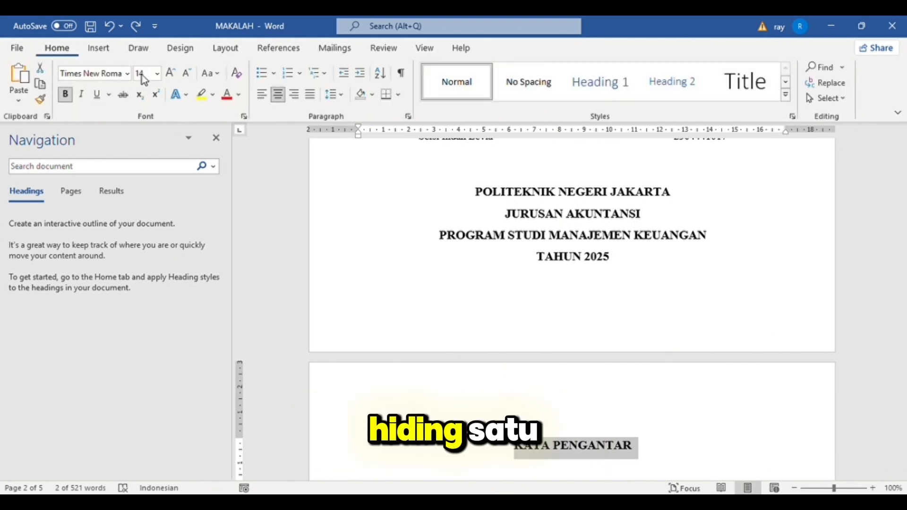
click(619, 87)
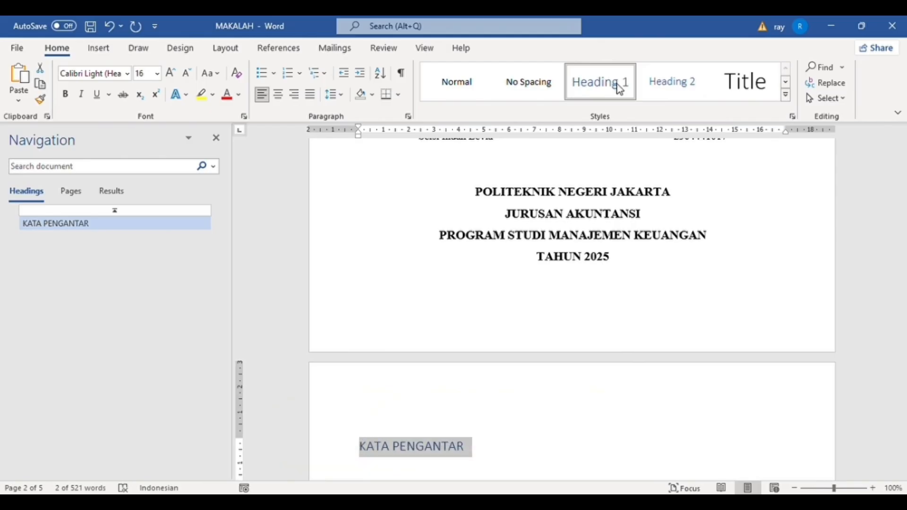
key(ctrl+z)
right_click(618, 87)
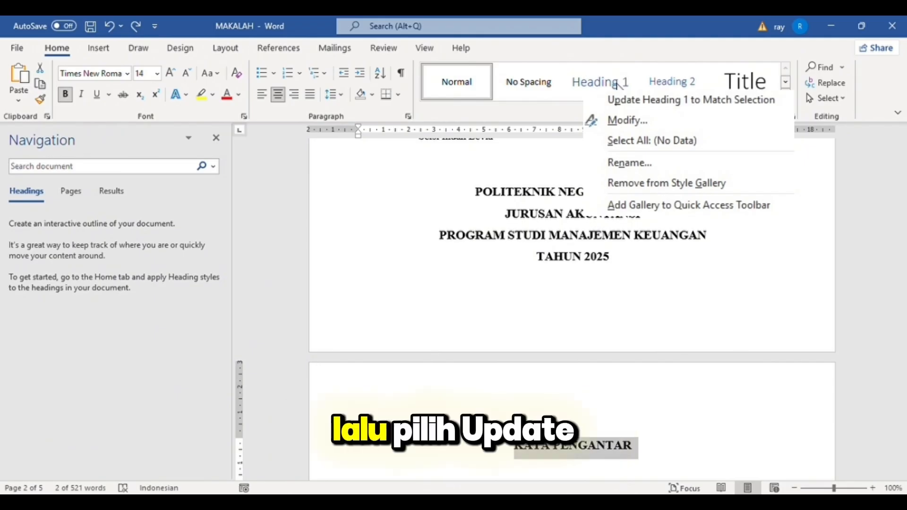
click(691, 100)
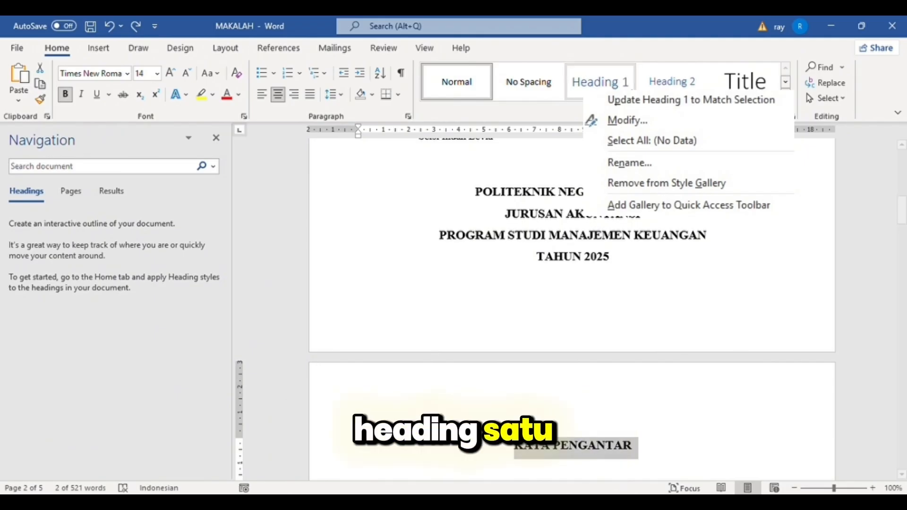
- Add a DAFTAR ISI title at the start of a fresh page after KATA PENGANTAR, removing the extra blank line above it
click(652, 457)
key(Return)
key(Return)
key(Return)
key(Return)
key(Return)
key(Return)
key(Return)
key(Return)
key(Return)
key(Return)
key(Return)
key(Return)
key(Return)
key(Return)
key(Return)
key(Return)
key(Return)
key(Return)
key(Return)
key(Return)
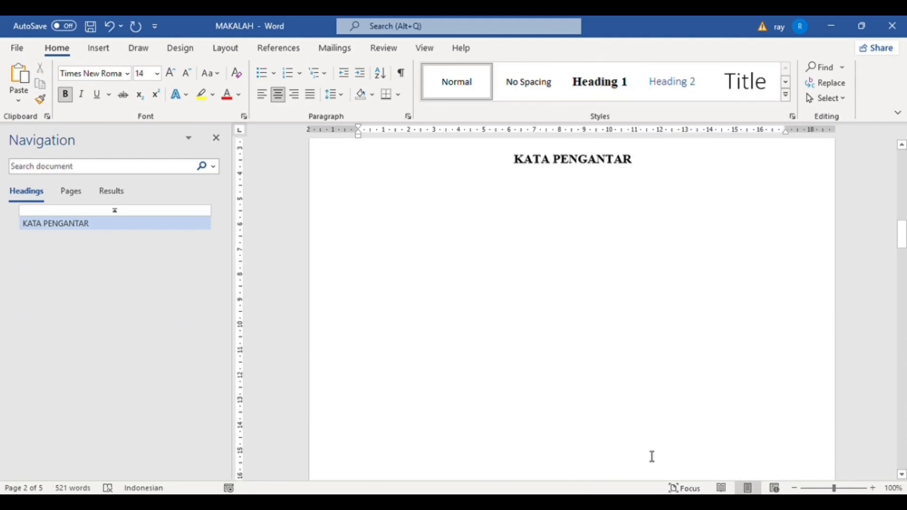
text(DAFTAR ISI)
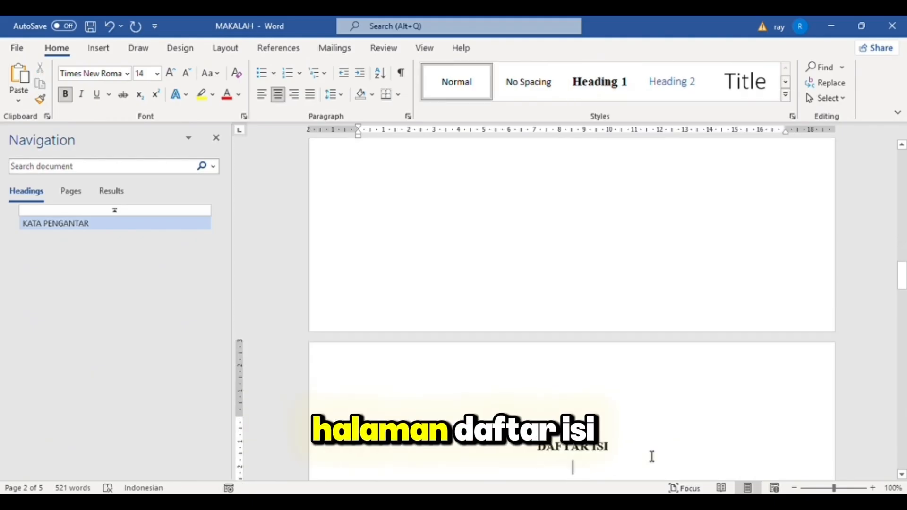
key(Up)
key(BackSpace)
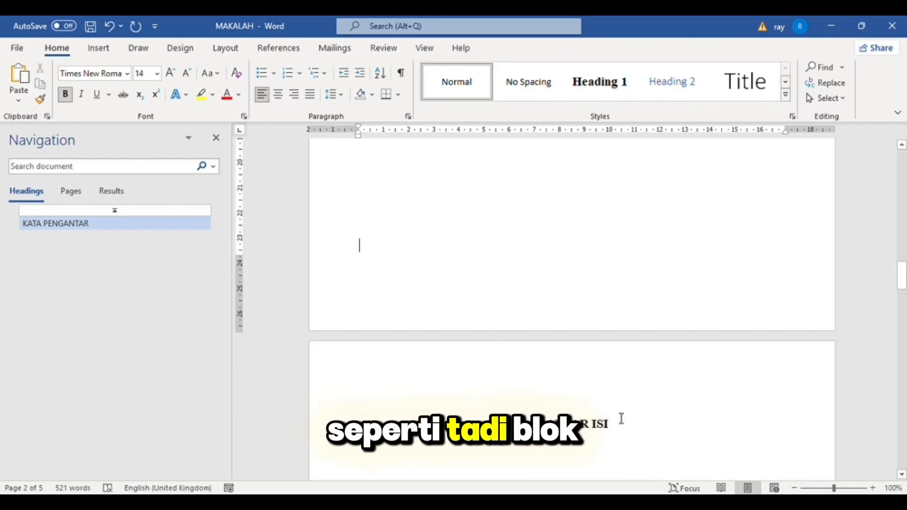
- Apply Heading 1 to the DAFTAR ISI title and start a new line below it
drag(618, 426, 537, 425)
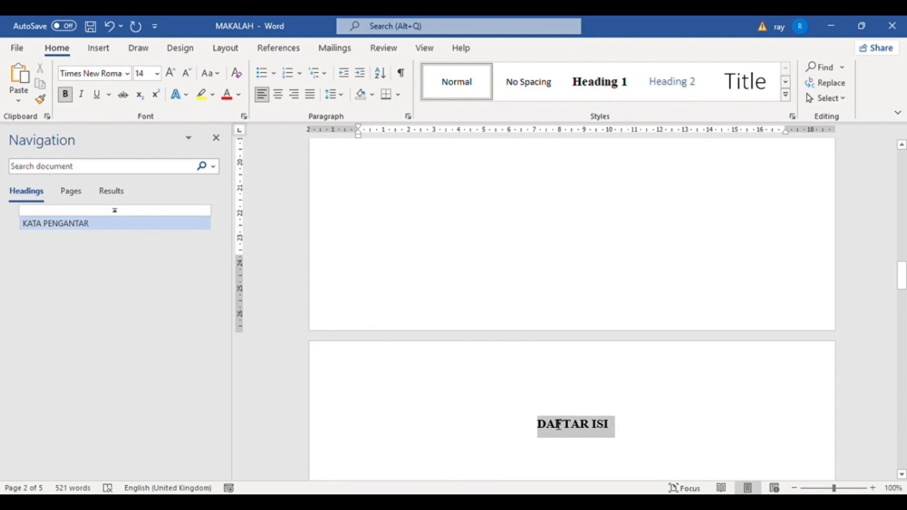
click(599, 83)
click(693, 428)
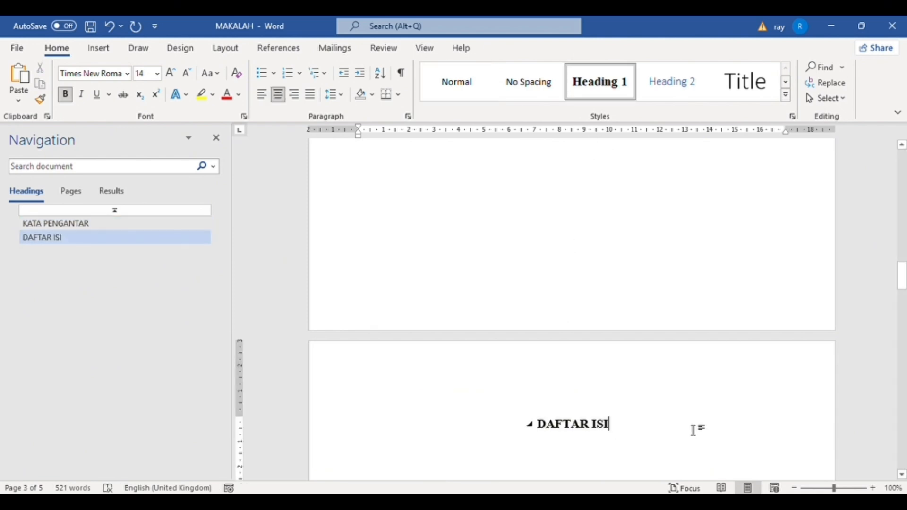
key(Return)
- Apply Heading 1 to the BAB I line of the first chapter
scroll(698, 430, down, 5)
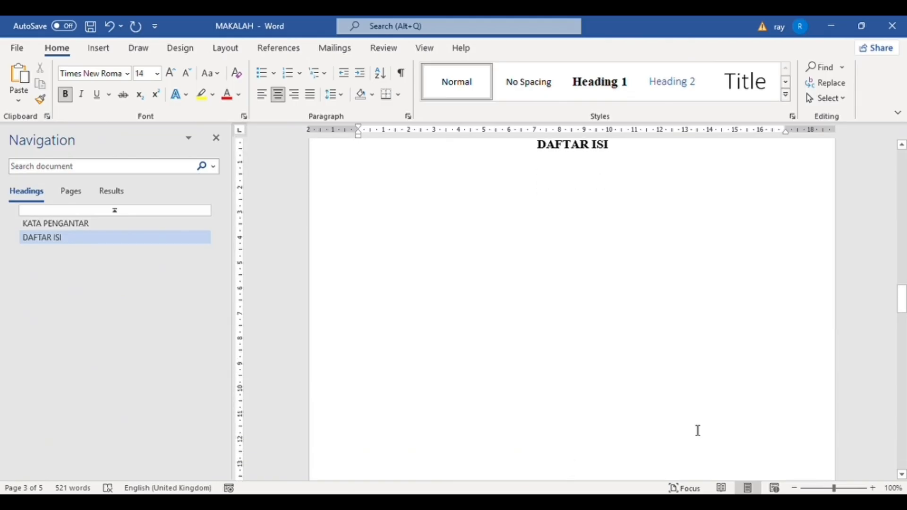
scroll(698, 430, down, 8)
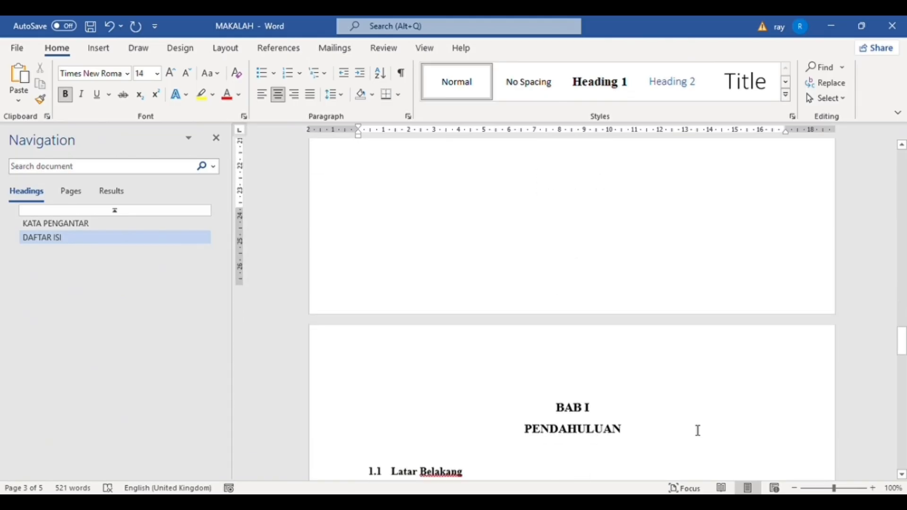
scroll(698, 430, down, 1)
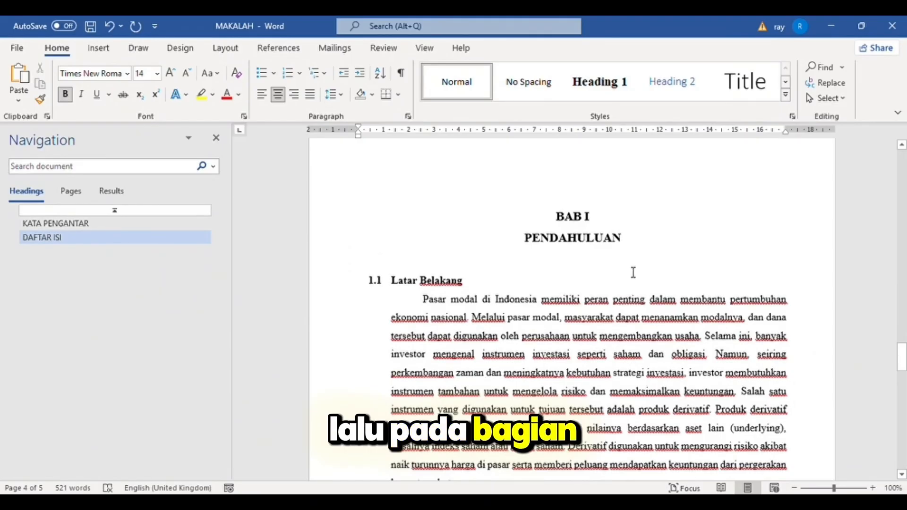
drag(611, 225, 556, 219)
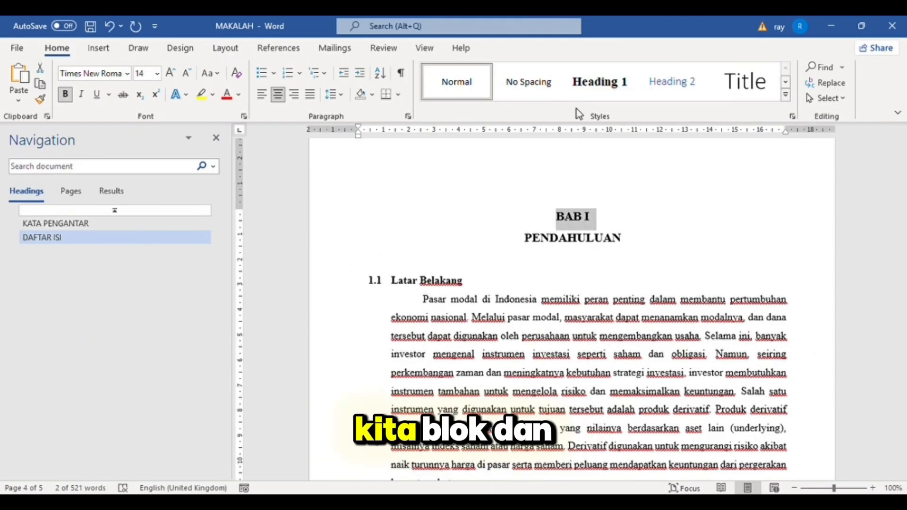
click(597, 88)
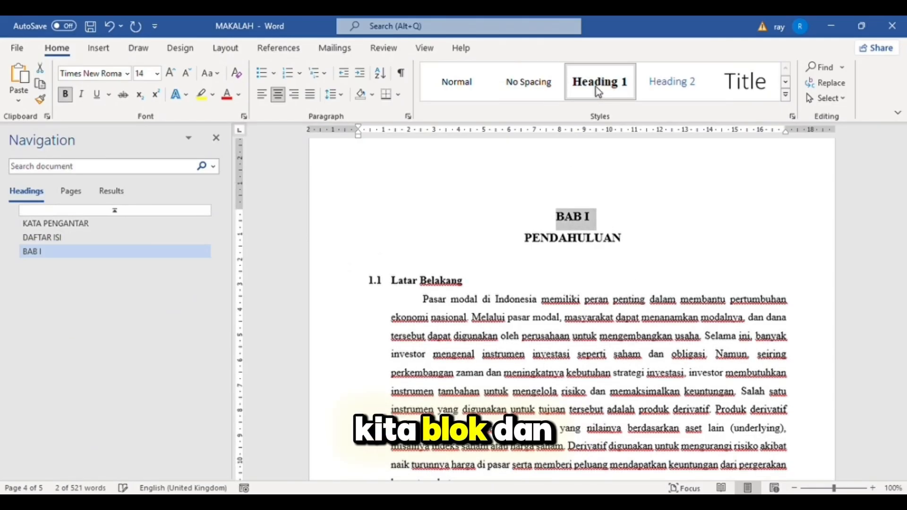
- Merge PENDAHULUAN into the BAB I heading paragraph, keeping it on its own line with a manual line break
click(524, 249)
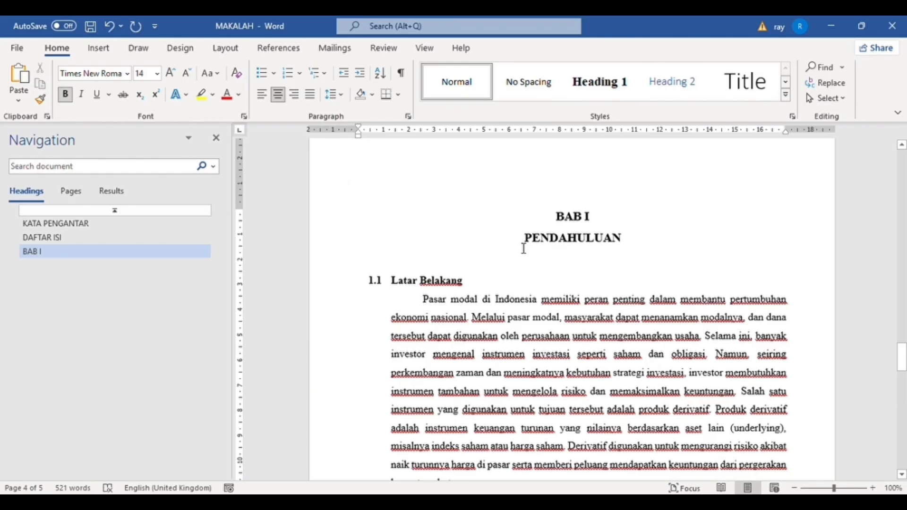
key(BackSpace)
key(BackSpace)
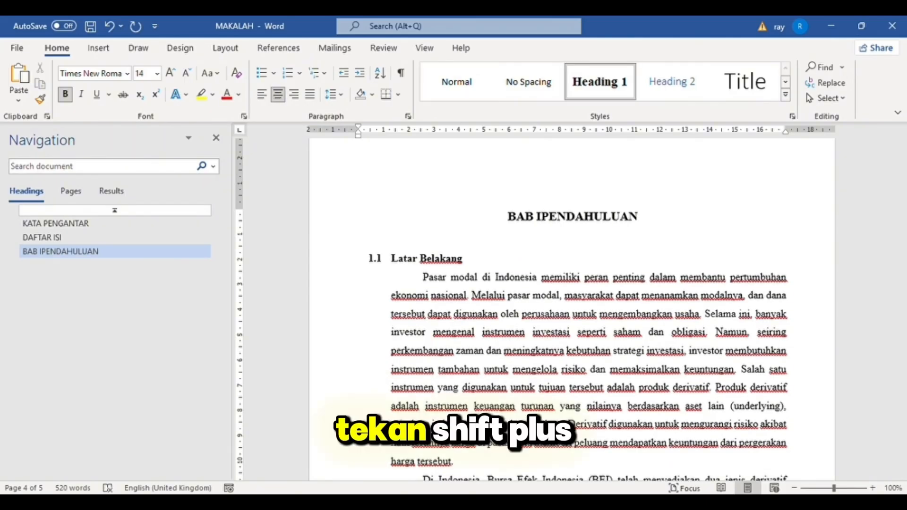
key(shift+Return)
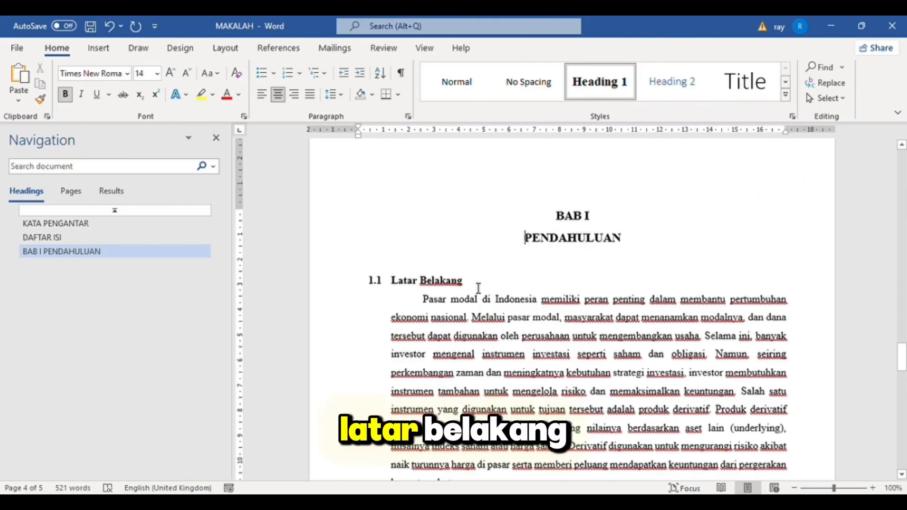
- Update the Heading 2 style to match the existing formatting of the 1.1 Latar Belakang subheading
drag(432, 289, 367, 285)
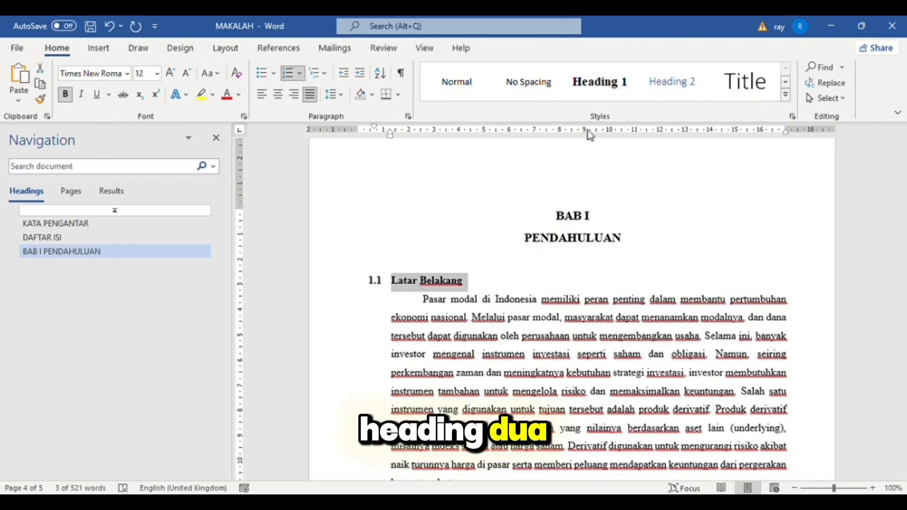
click(668, 92)
key(ctrl+z)
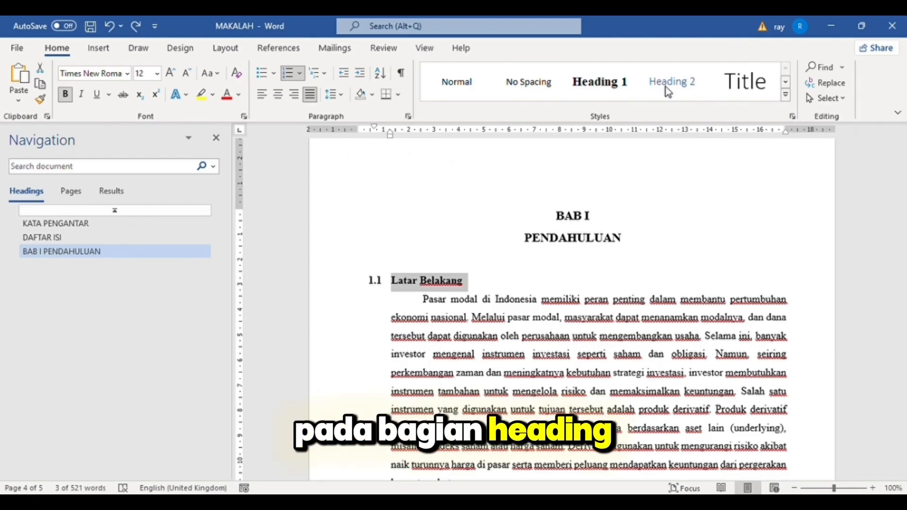
right_click(667, 92)
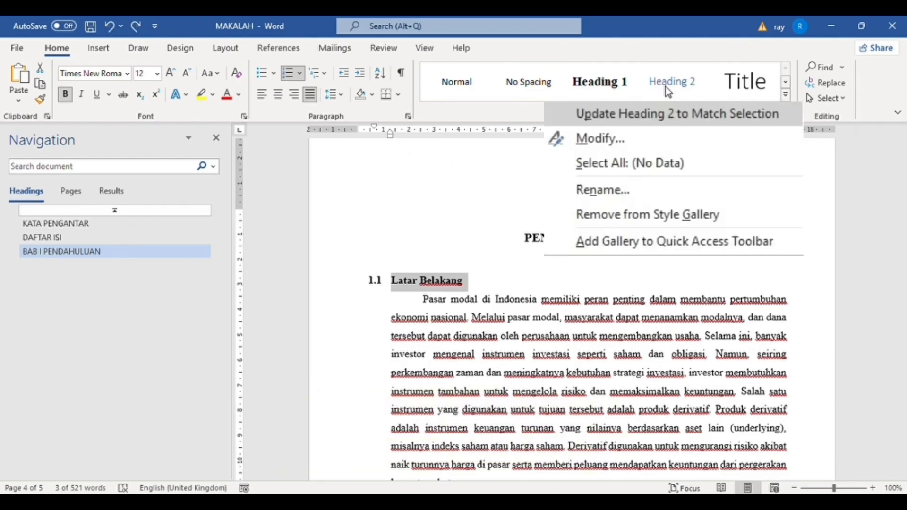
click(694, 105)
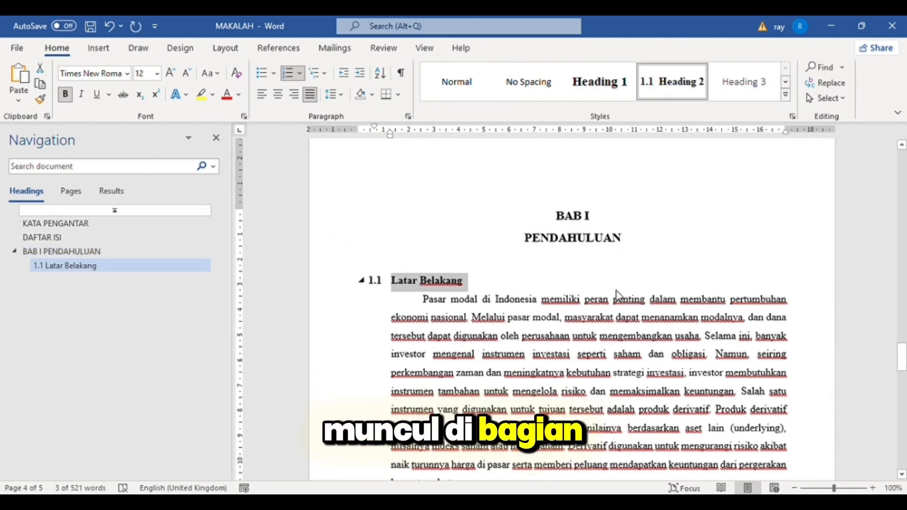
click(617, 306)
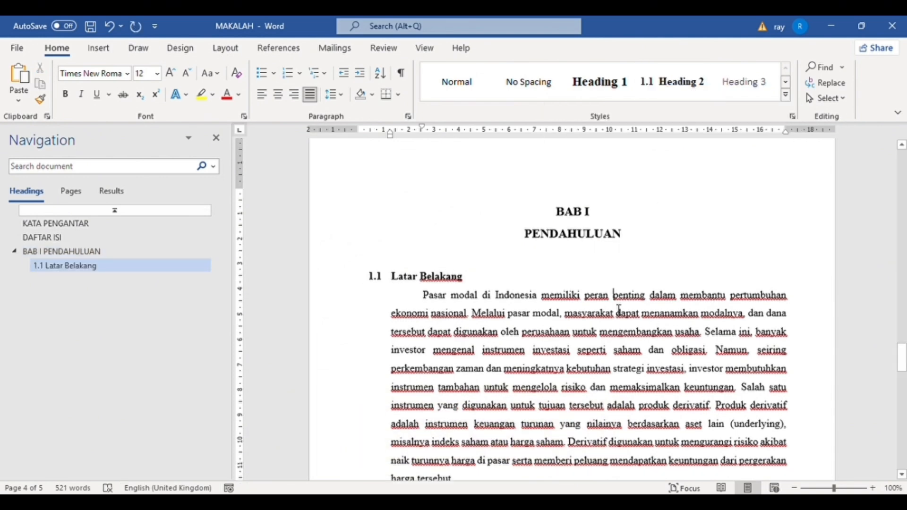
- Apply Heading 2 to the 1.2 Rumusan Masalah and 1.3 Tujuan Kajian subheadings
scroll(619, 309, down, 8)
scroll(619, 309, down, 8)
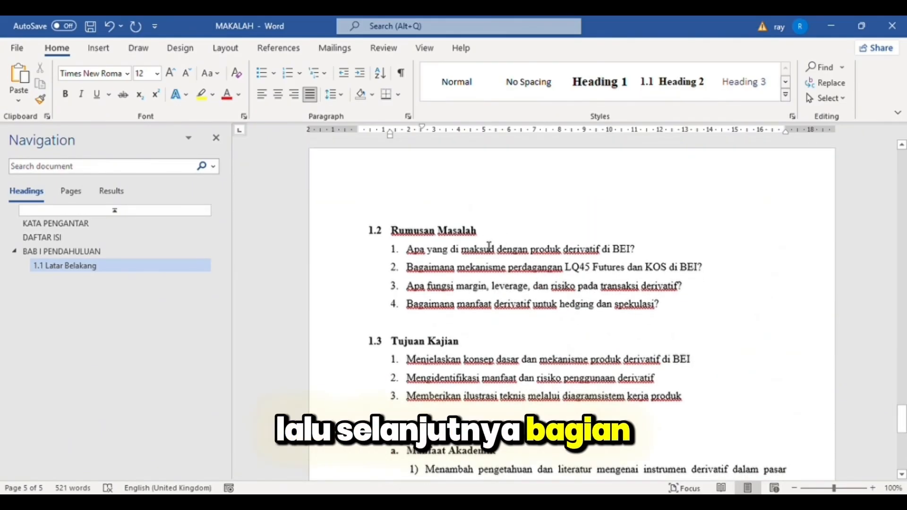
drag(488, 239, 401, 240)
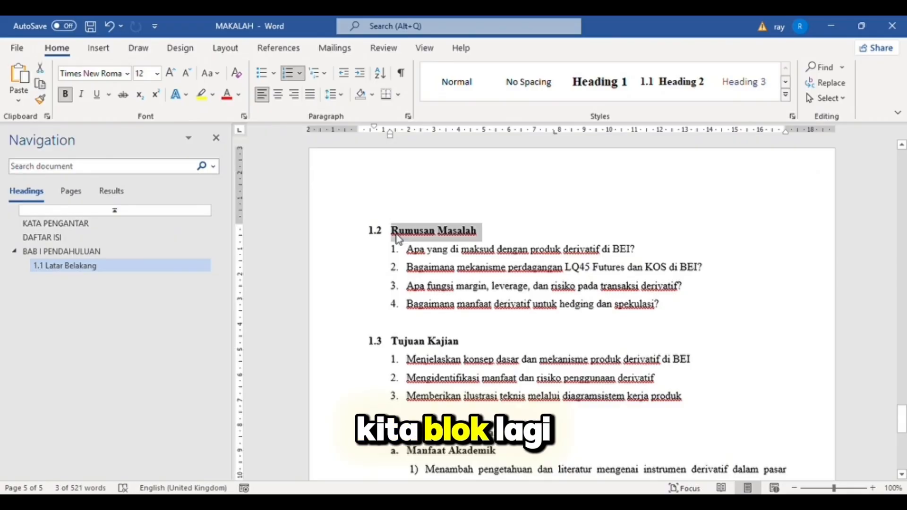
click(661, 84)
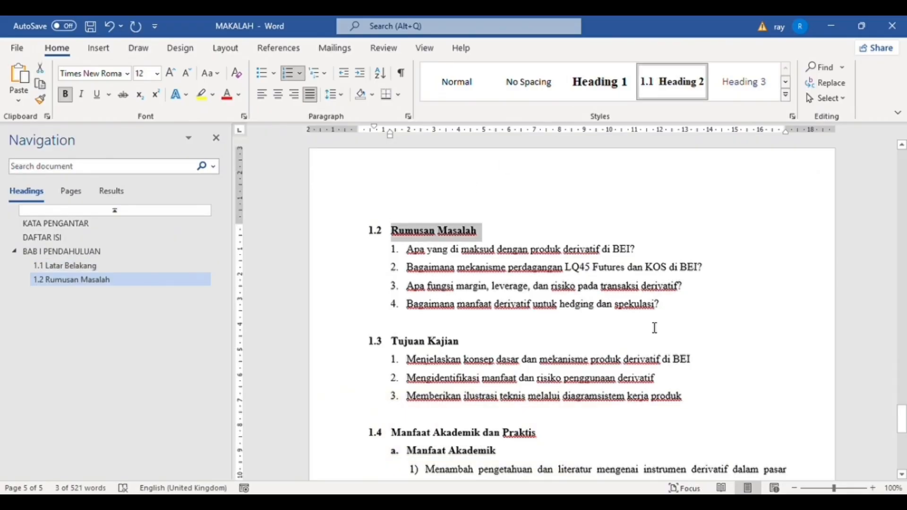
click(541, 340)
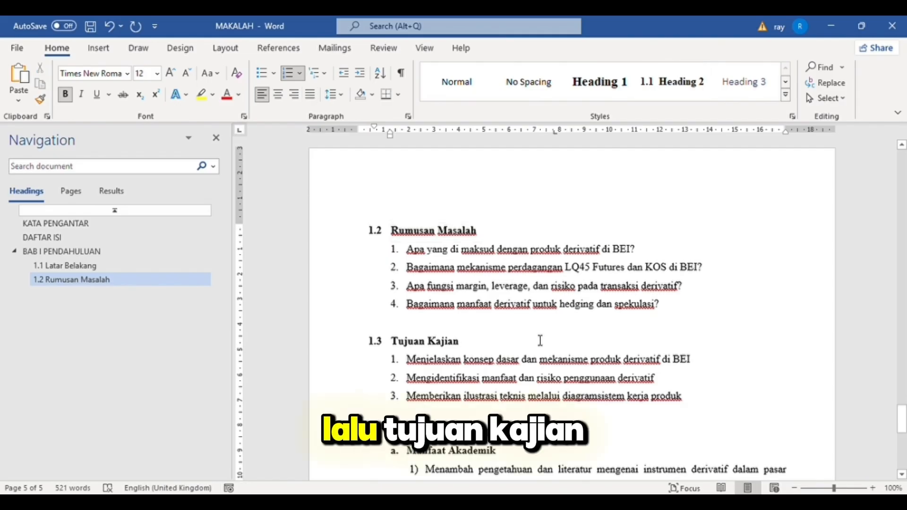
click(666, 84)
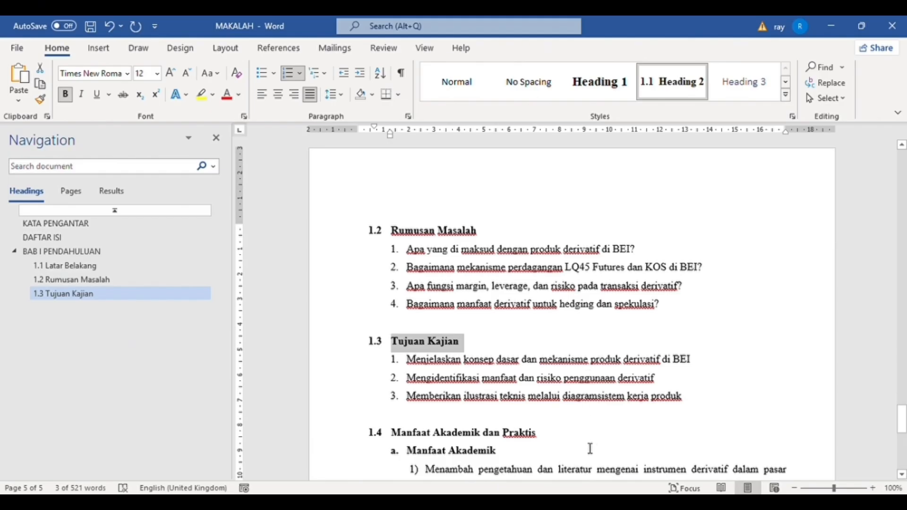
- Apply Heading 2 to the 1.4 Manfaat Akademik dan Praktis subheading
click(547, 436)
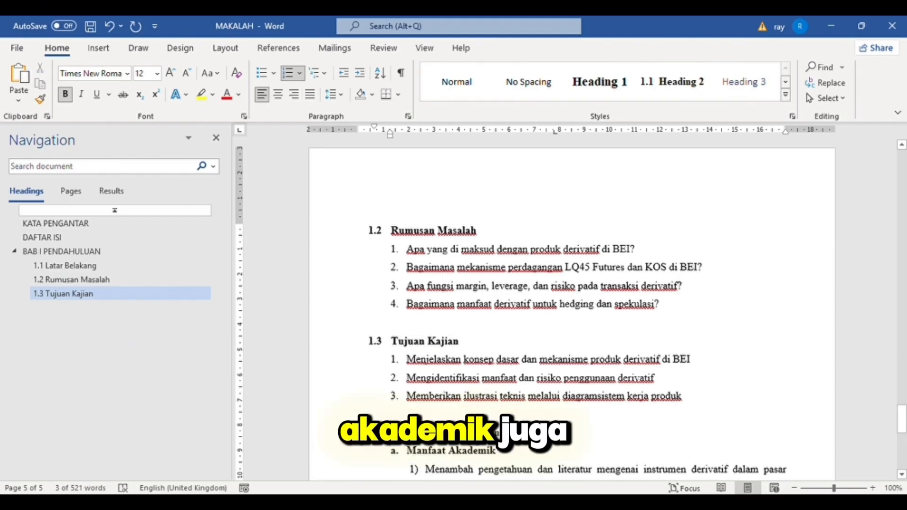
triple_click(402, 435)
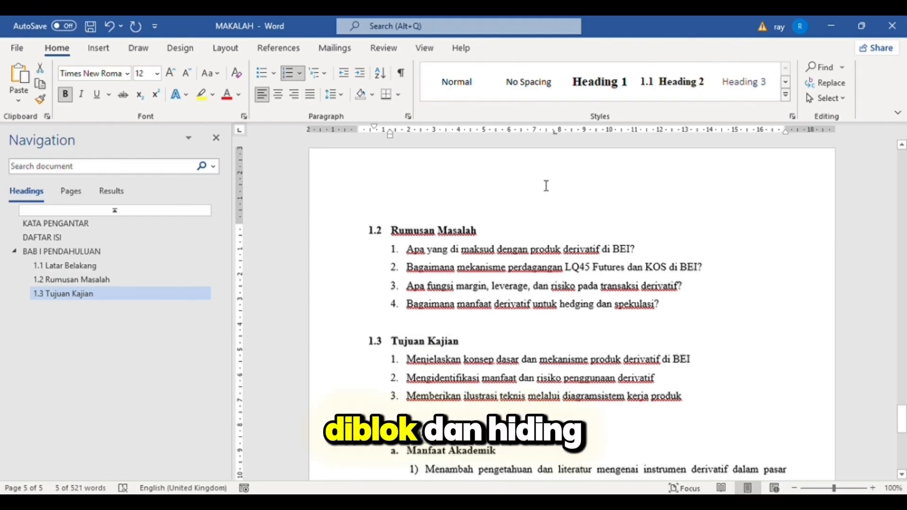
click(676, 92)
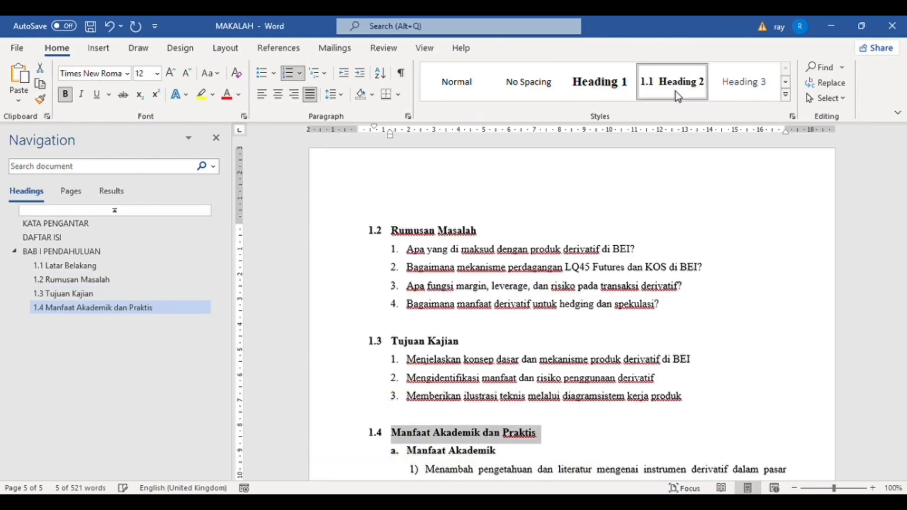
click(690, 432)
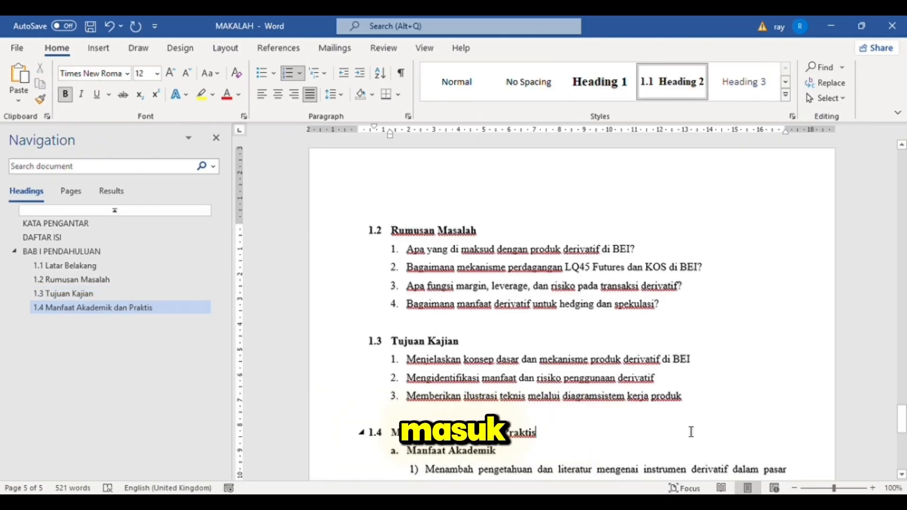
- Insert the built-in Automatic Table 2 table of contents, left-starting and justified, beneath the DAFTAR ISI heading
scroll(690, 432, down, 10)
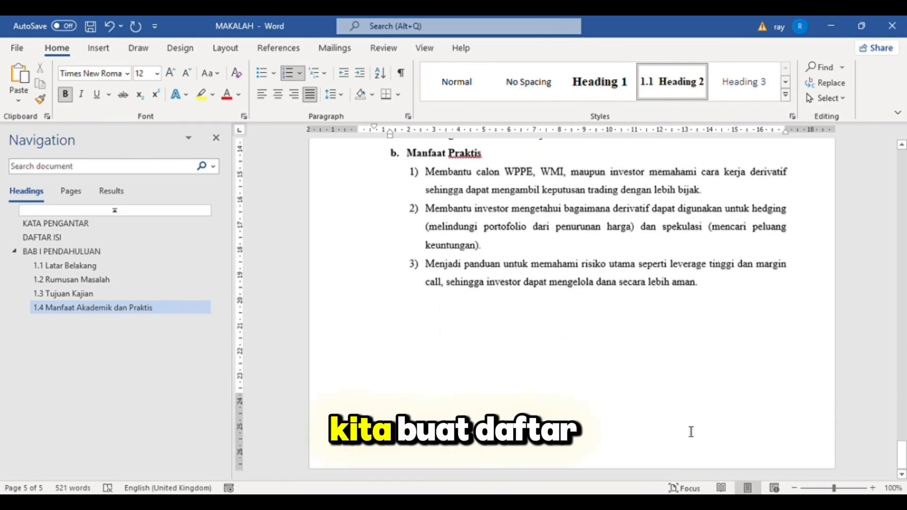
scroll(691, 432, up, 15)
scroll(691, 432, up, 12)
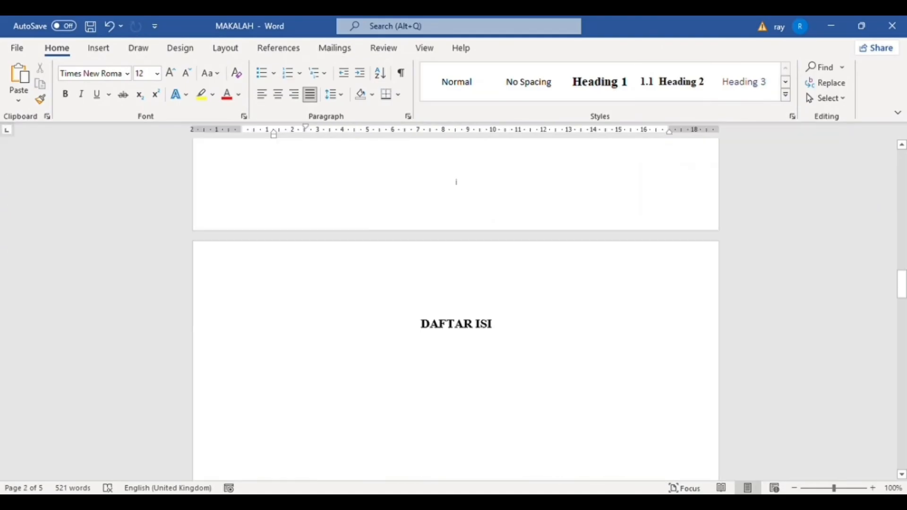
click(483, 361)
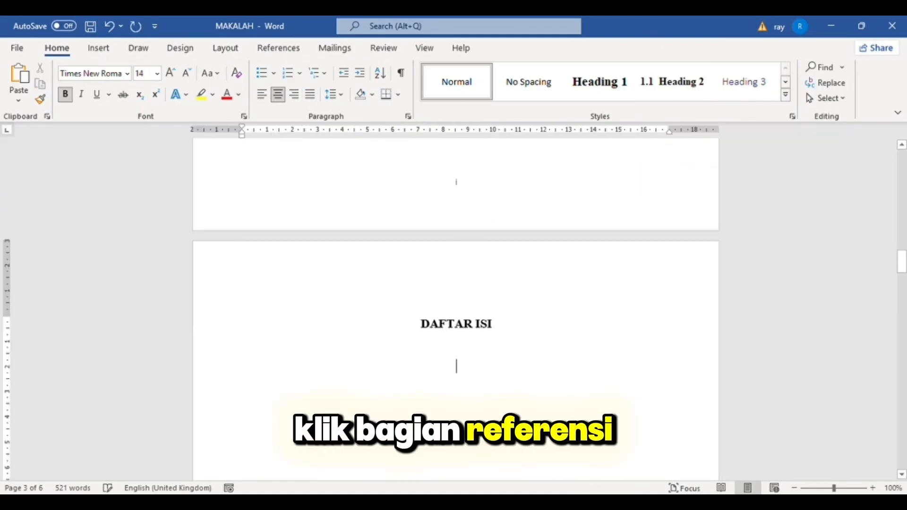
key(ctrl+j)
click(290, 52)
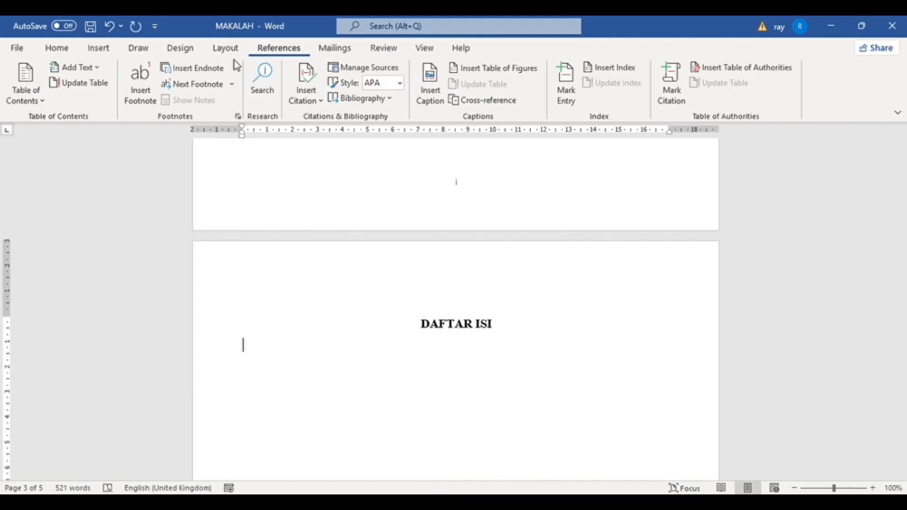
click(37, 101)
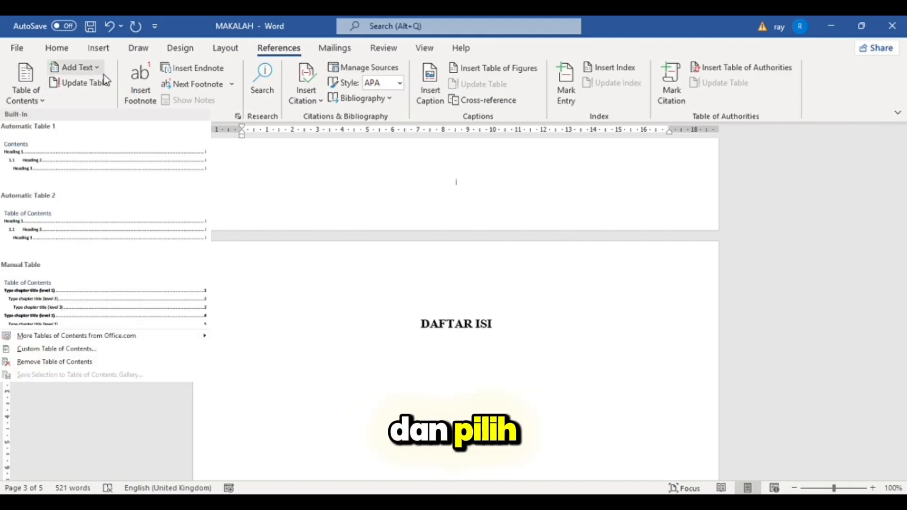
click(42, 104)
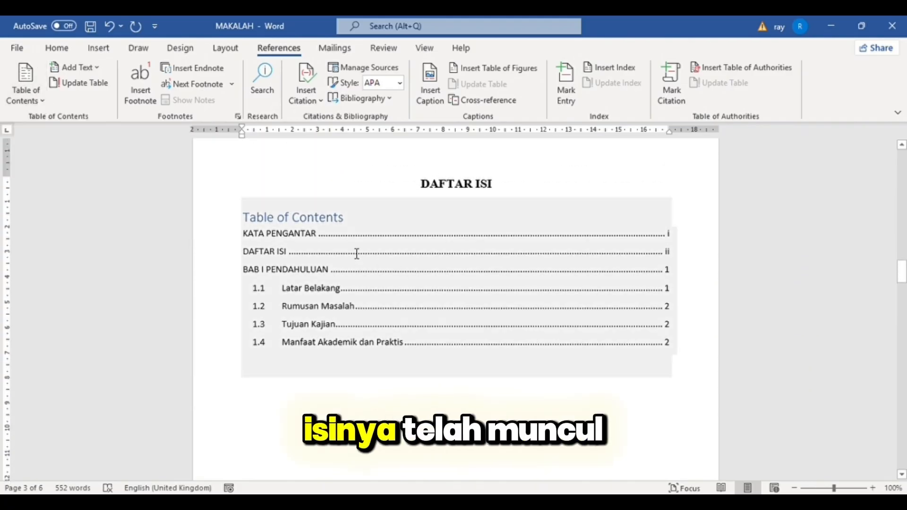
- Delete the "Table of Contents" title from the inserted contents list under DAFTAR ISI
click(369, 222)
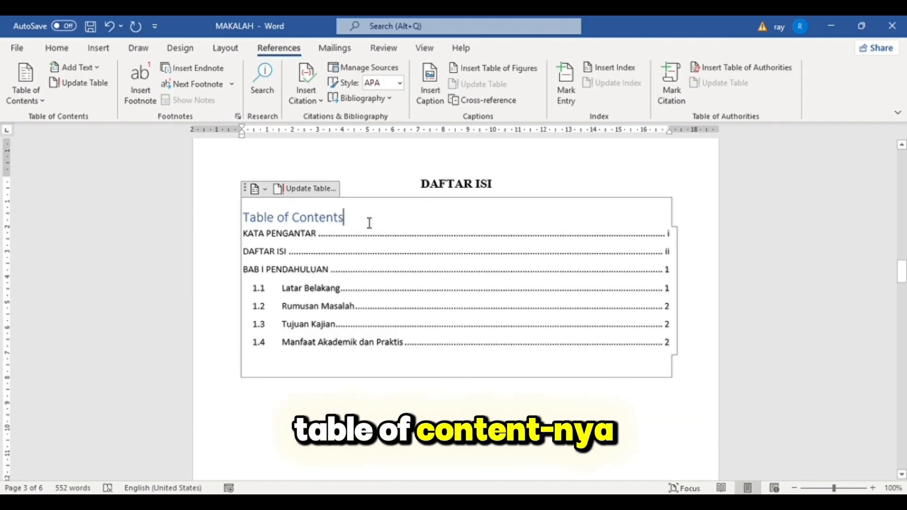
drag(370, 223, 274, 229)
key(Delete)
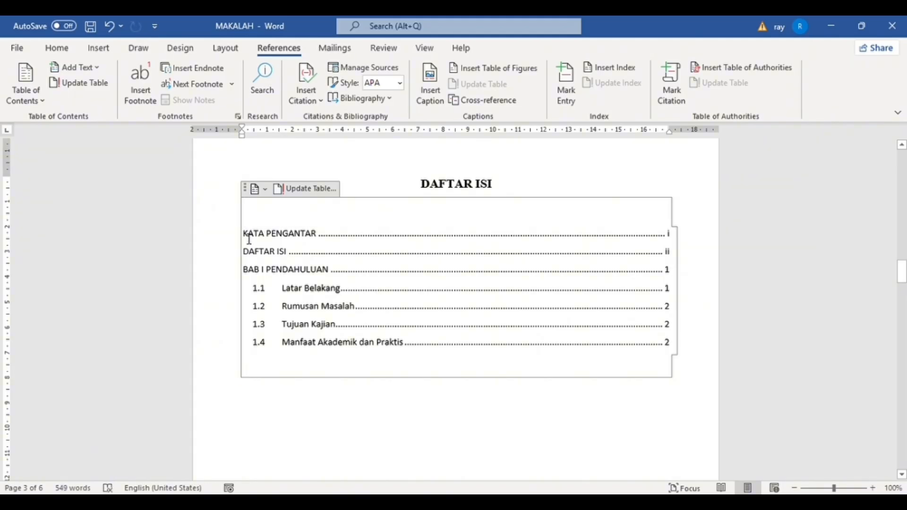
- Format all entries of the contents list in Times New Roman at size 12
drag(345, 283, 508, 364)
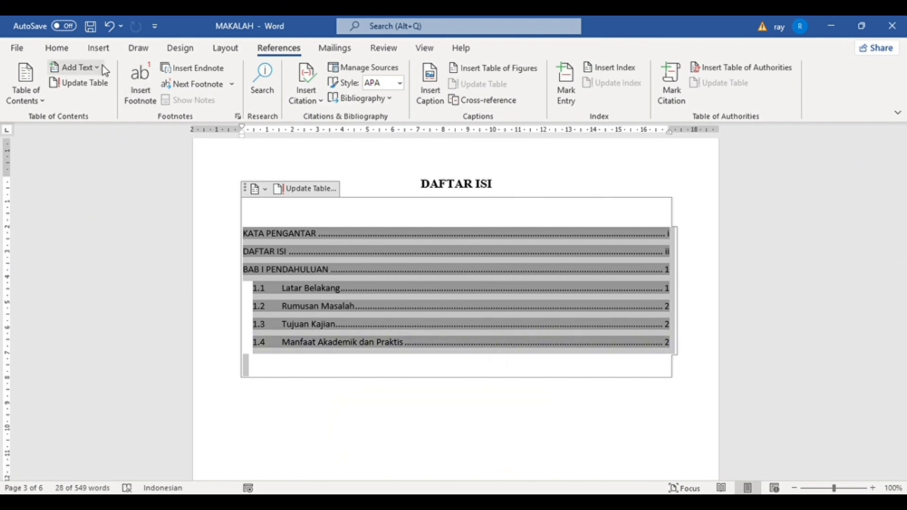
click(59, 47)
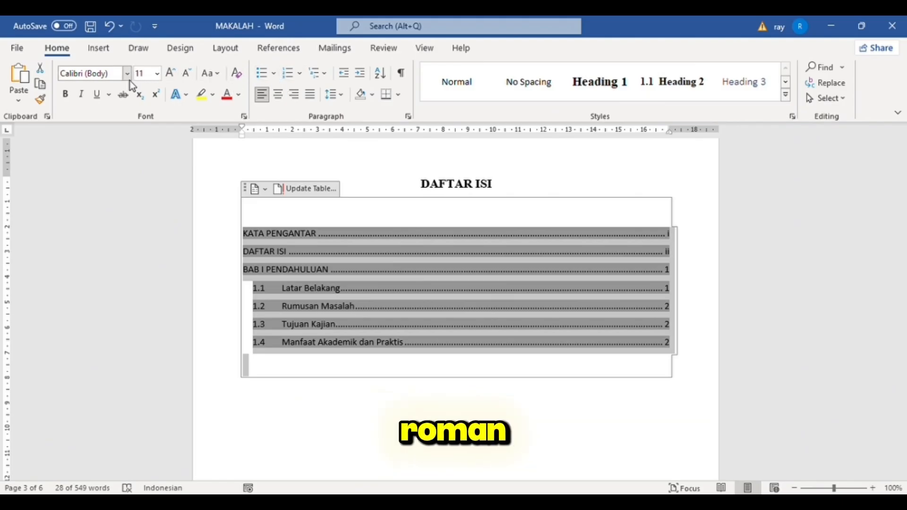
click(95, 73)
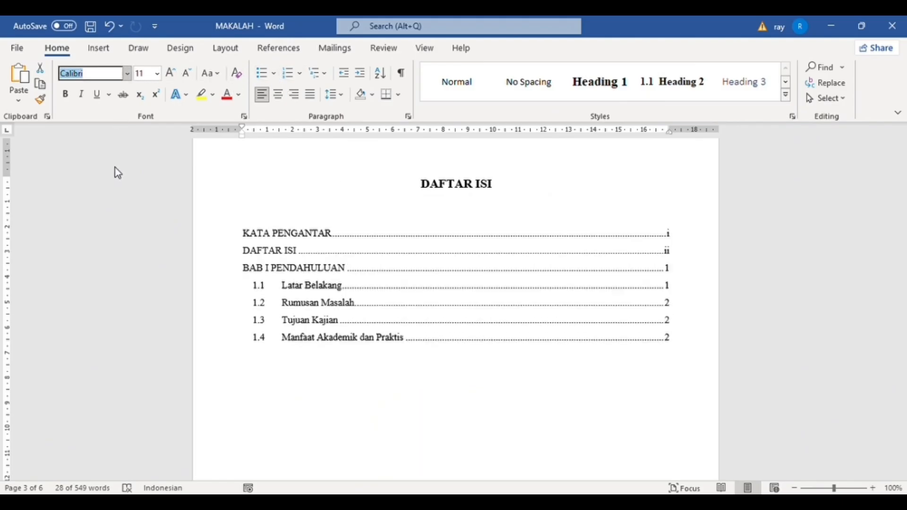
key(ctrl+z)
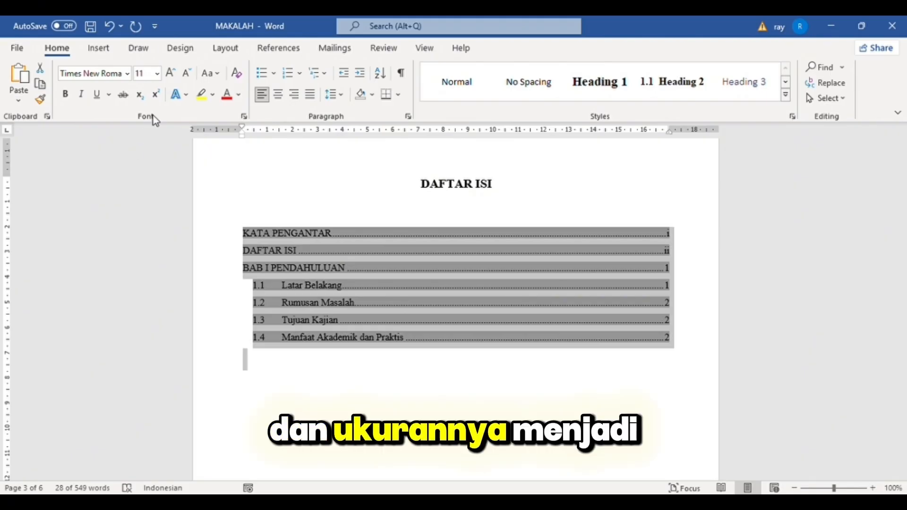
click(171, 72)
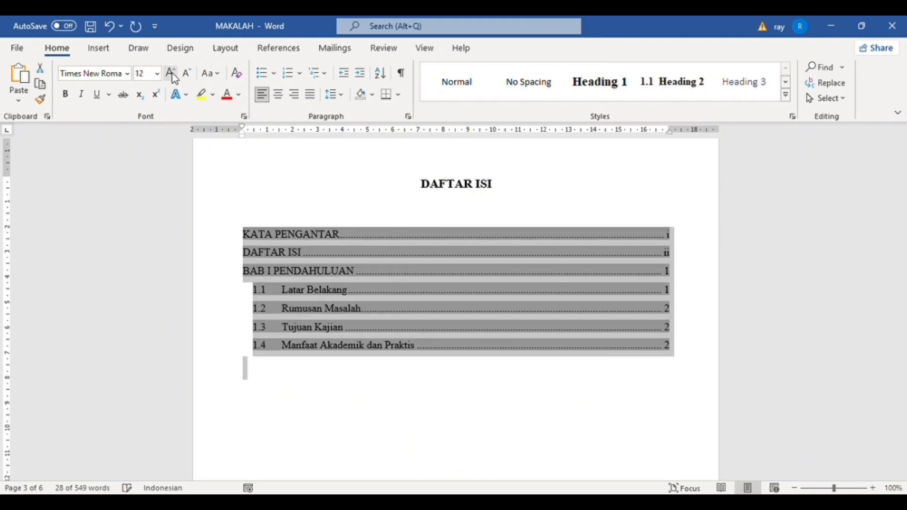
click(488, 415)
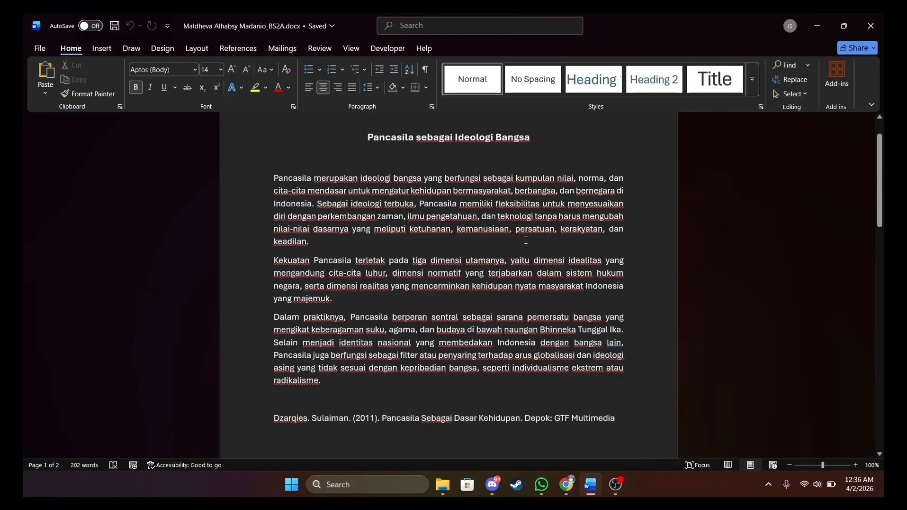
- Insert a footnote after "Sebagai ideologi terbuka," in the first paragraph of the Pancasila document
click(319, 48)
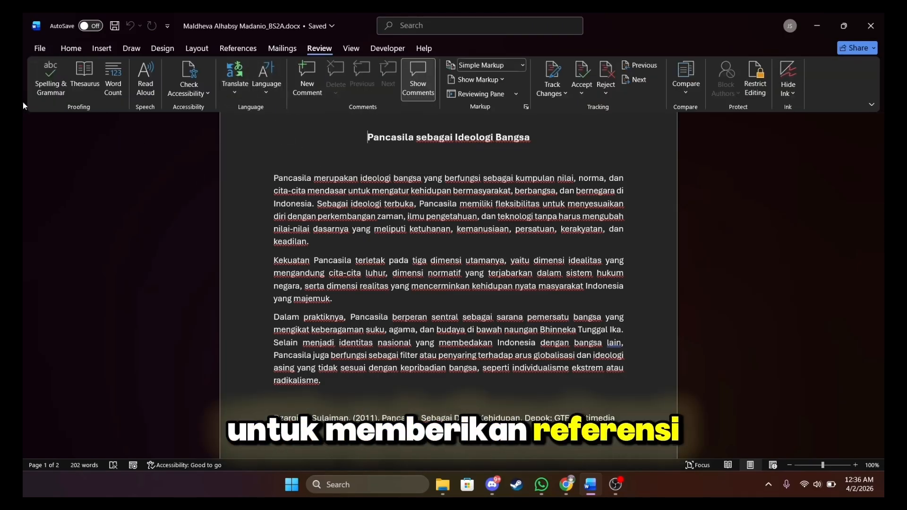
click(253, 50)
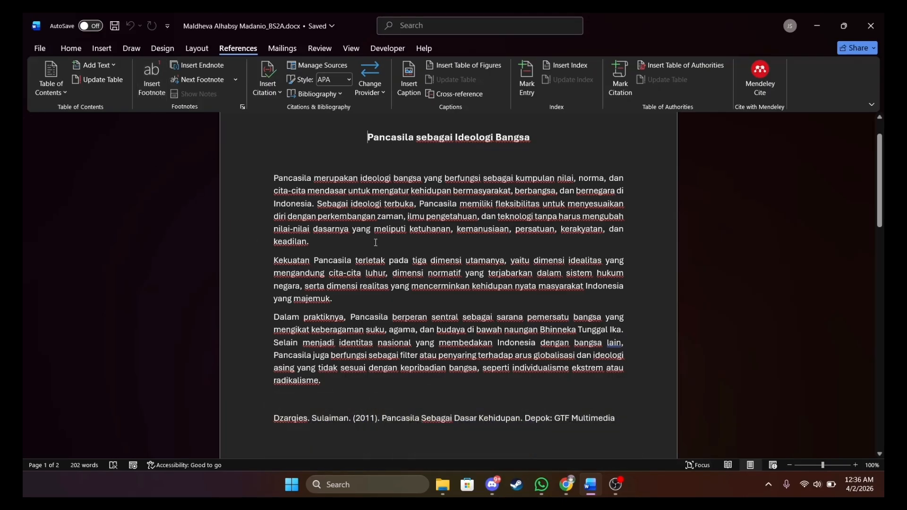
scroll(376, 241, down, 4)
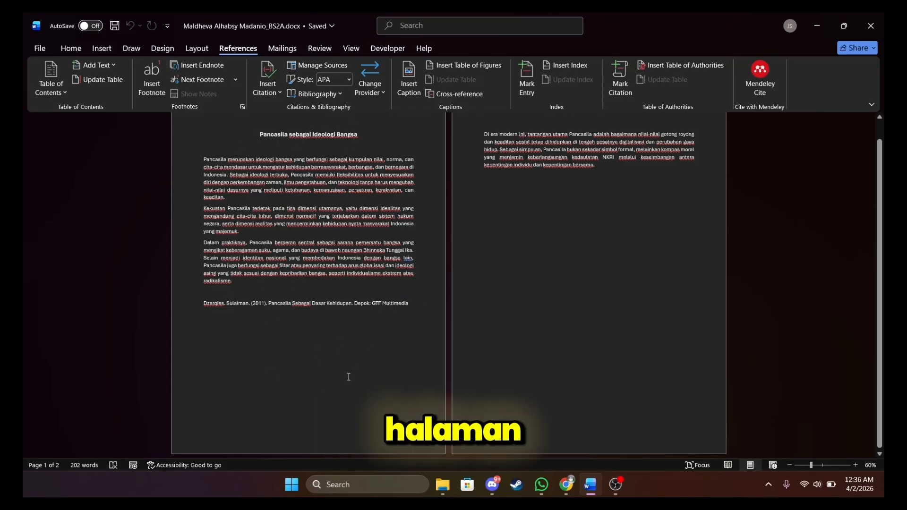
click(263, 354)
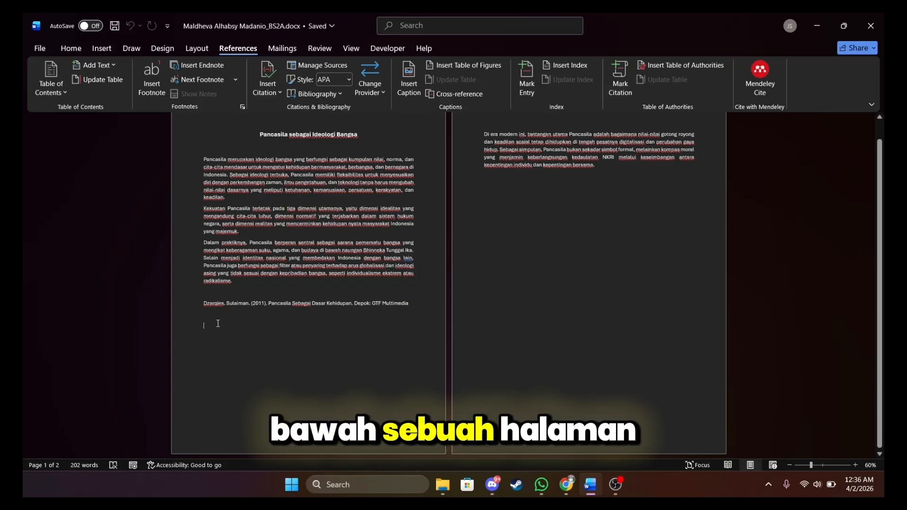
click(205, 159)
drag(215, 160, 289, 177)
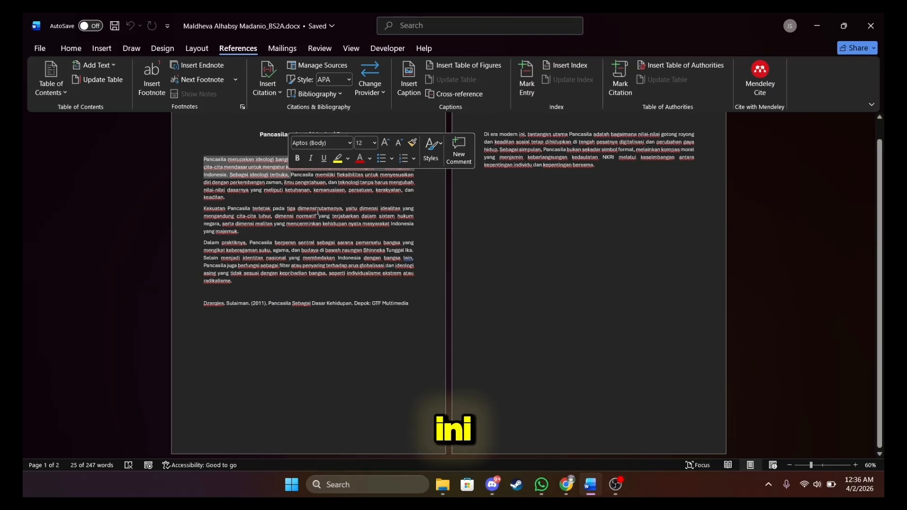
ctrl+scroll(318, 212, up, 2)
ctrl+scroll(318, 211, up, 2)
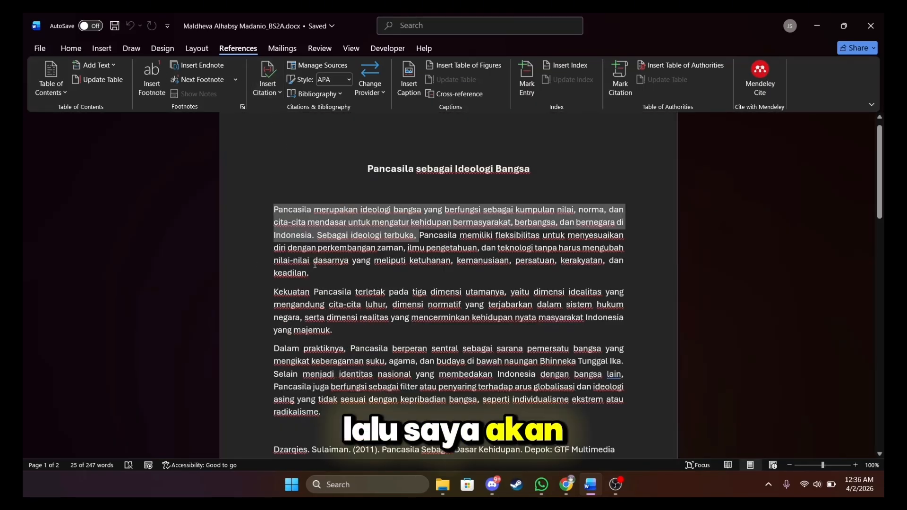
scroll(199, 142, down, 1)
click(152, 81)
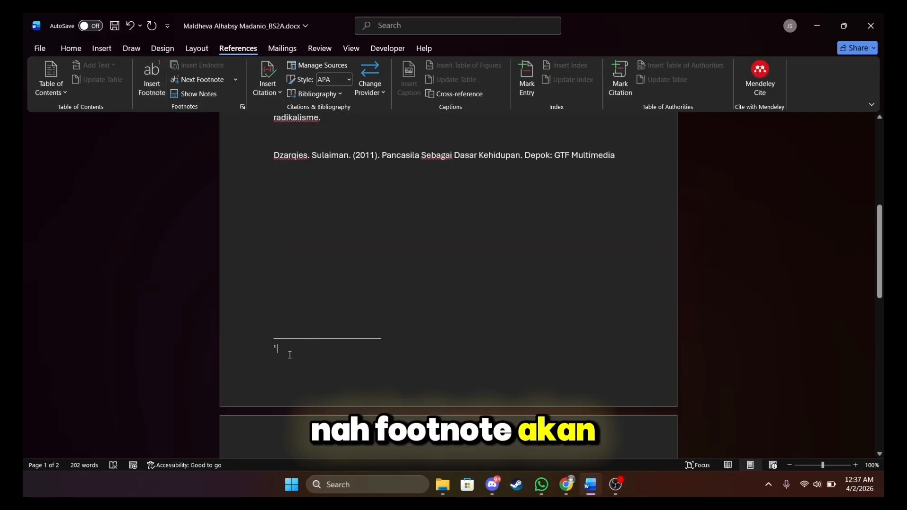
- Insert an endnote for the "Kekuatan Pancasila" paragraph, located at the end of the document with i, ii, iii numbering
scroll(439, 320, up, 3)
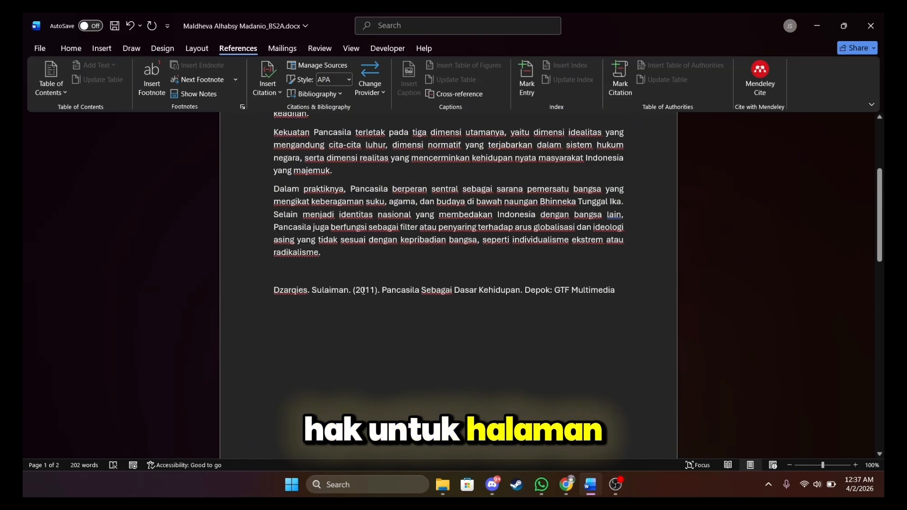
scroll(312, 247, down, 3)
scroll(312, 247, up, 10)
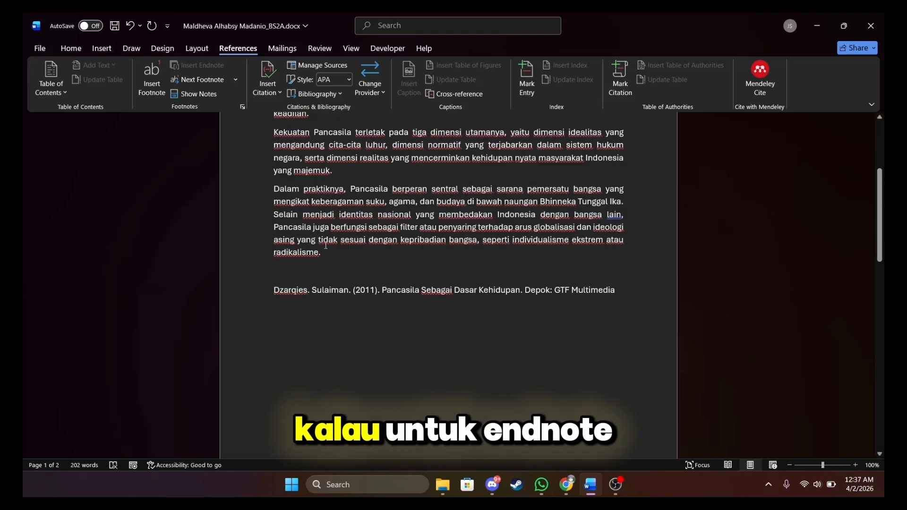
drag(273, 267, 337, 304)
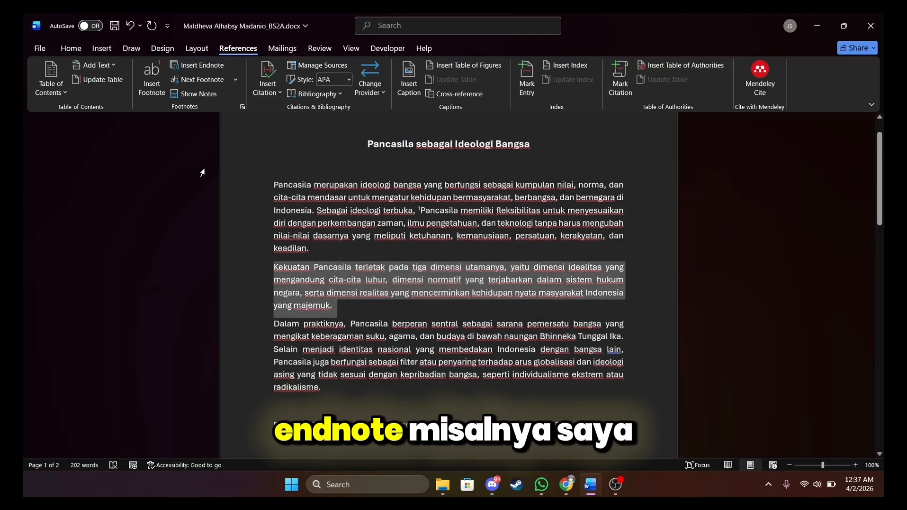
click(242, 107)
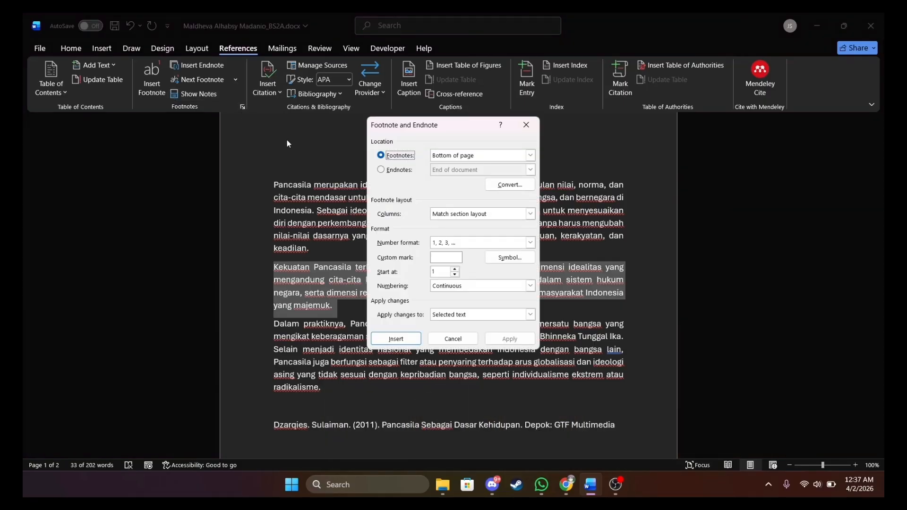
click(389, 170)
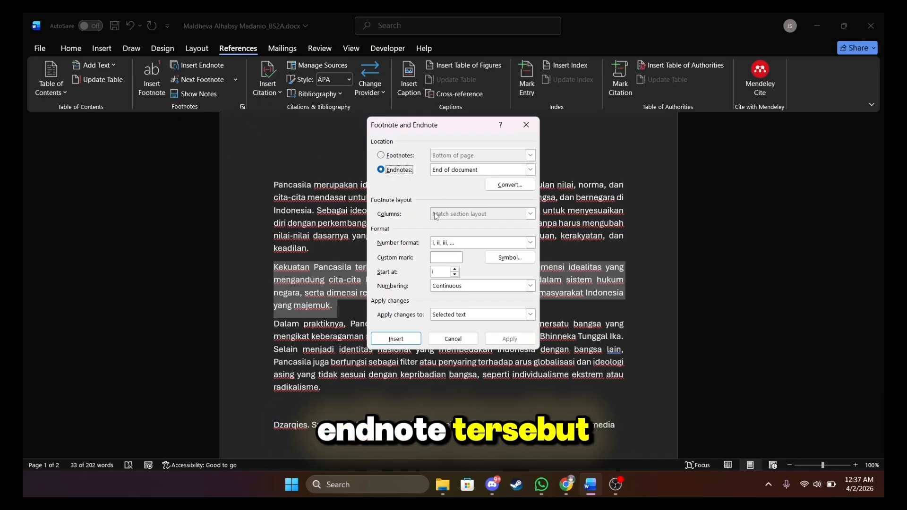
click(397, 340)
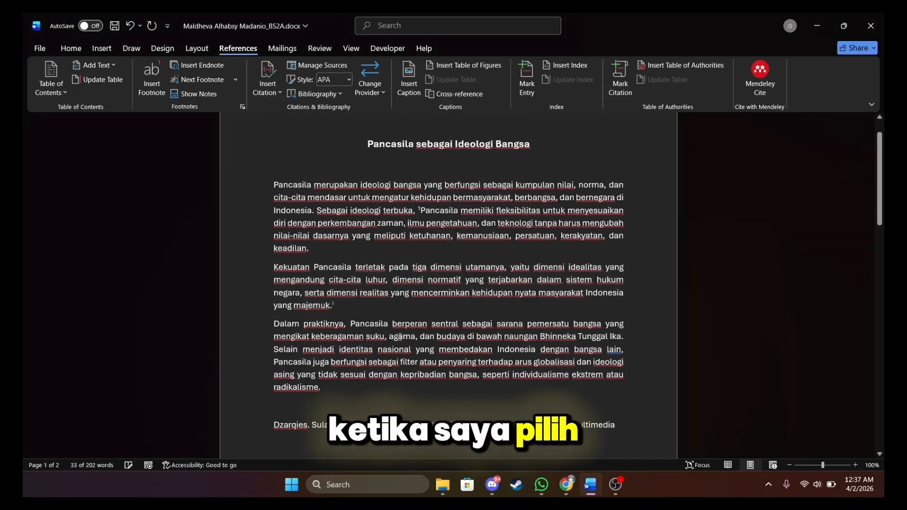
- Compare where the footnote and the endnote are placed across the two pages with their marks in the text
scroll(372, 273, up, 3)
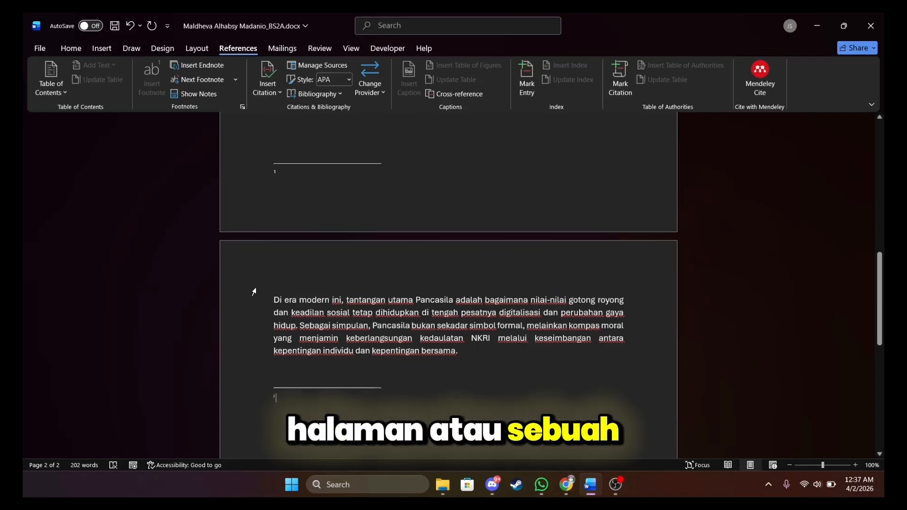
scroll(336, 380, up, 5)
scroll(300, 370, up, 1)
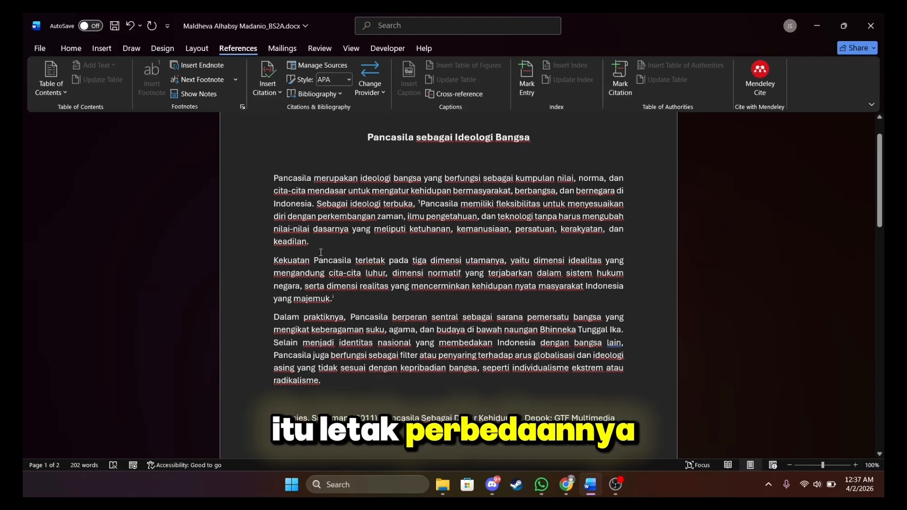
scroll(421, 249, down, 5)
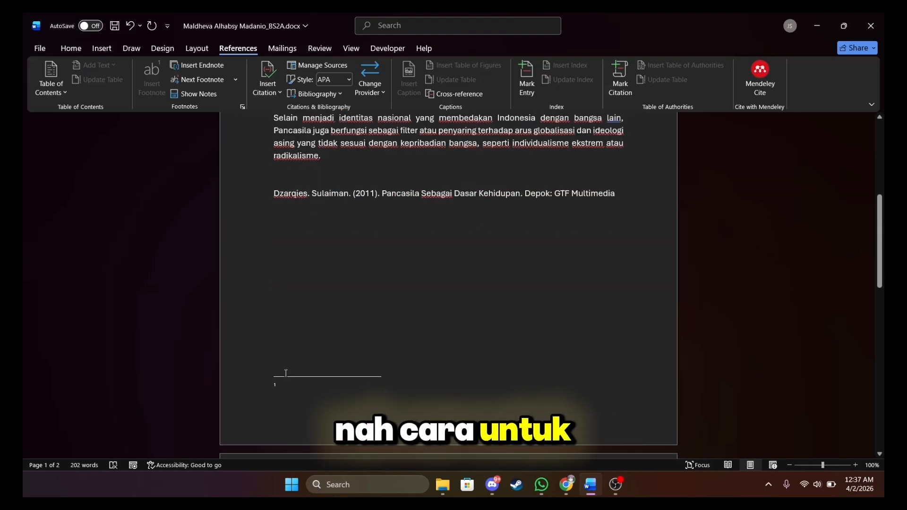
- Examine the author name and publication year parts of the book reference line beneath the body text
click(298, 382)
scroll(381, 336, up, 2)
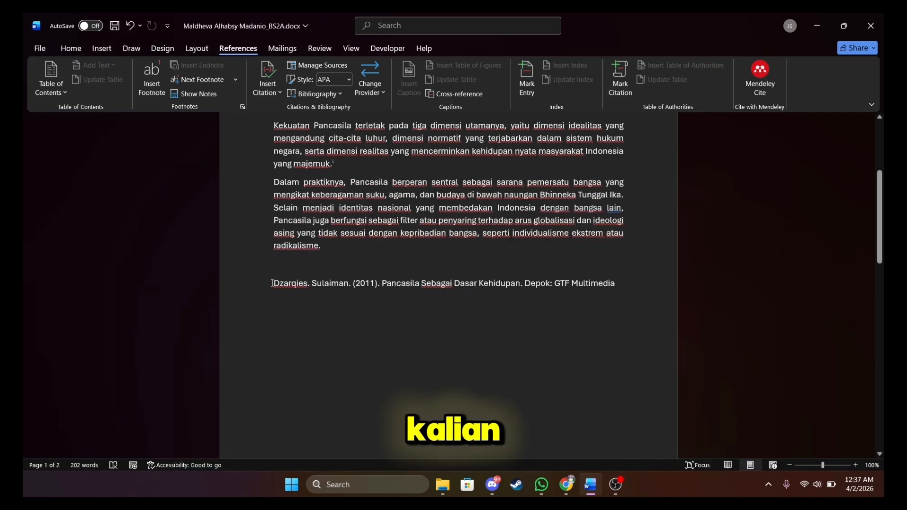
drag(273, 283, 348, 283)
key(Left)
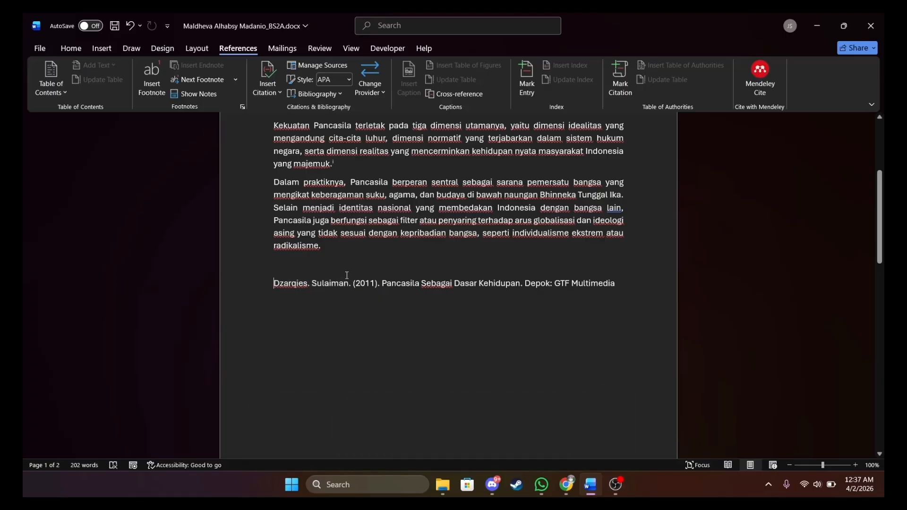
shift+click(350, 282)
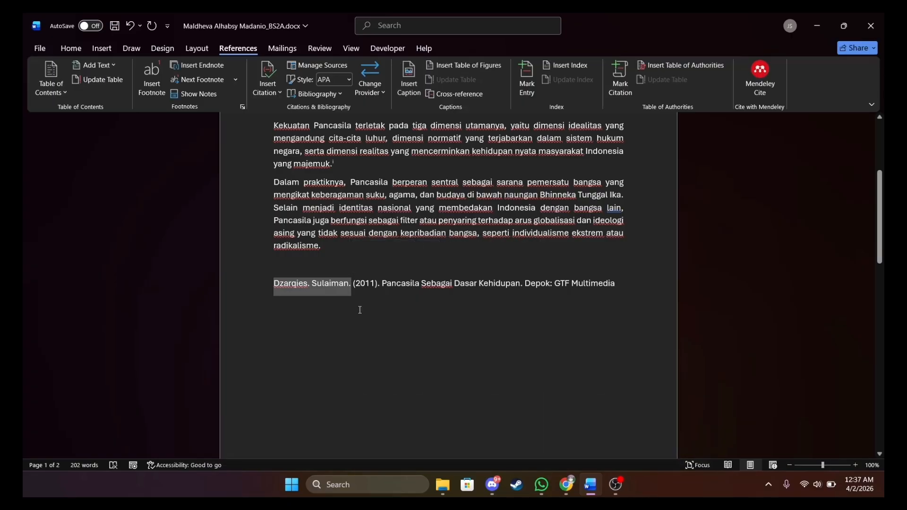
click(359, 307)
drag(371, 282, 378, 285)
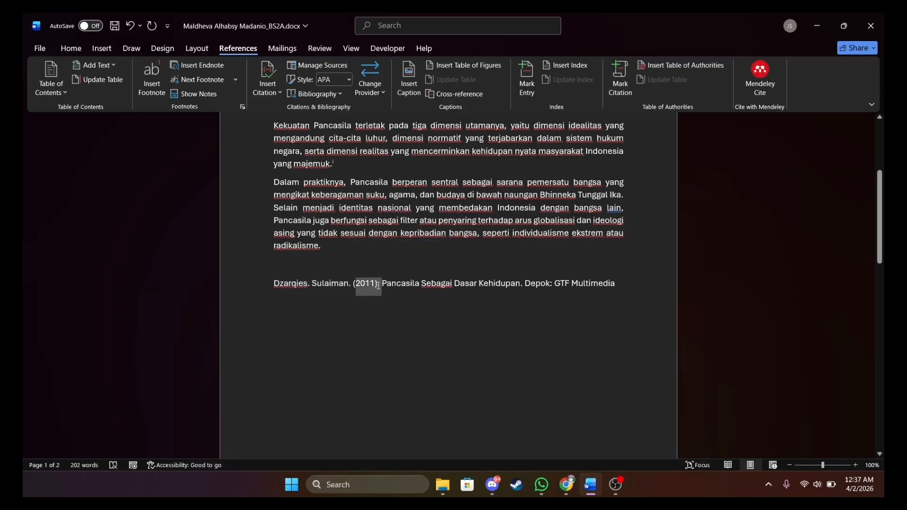
click(369, 297)
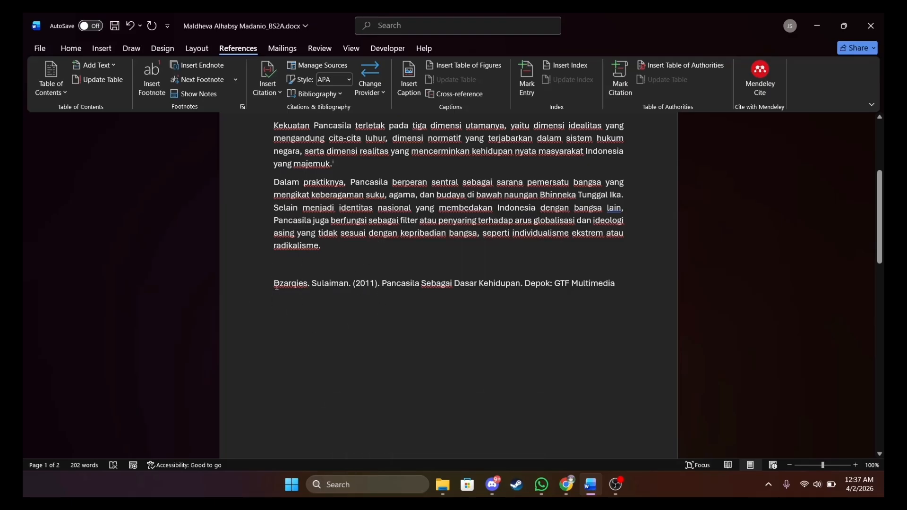
- Examine the book title, place of publication and publisher parts of the reference line beneath the body text
drag(381, 283, 542, 286)
click(502, 325)
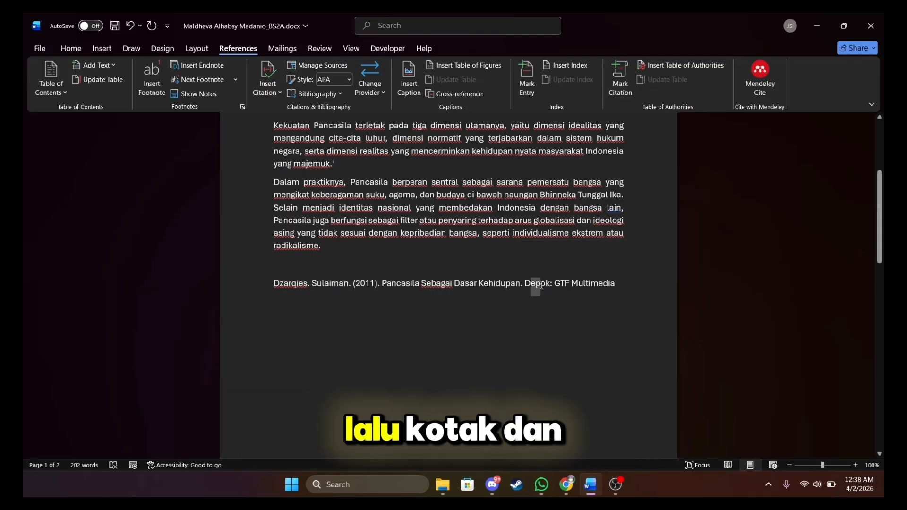
click(556, 277)
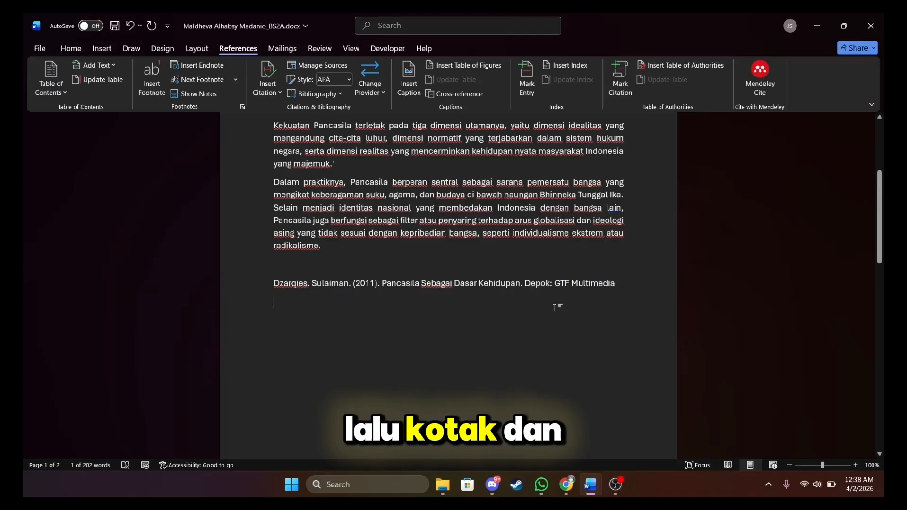
triple_click(570, 277)
click(581, 308)
scroll(547, 291, down, 2)
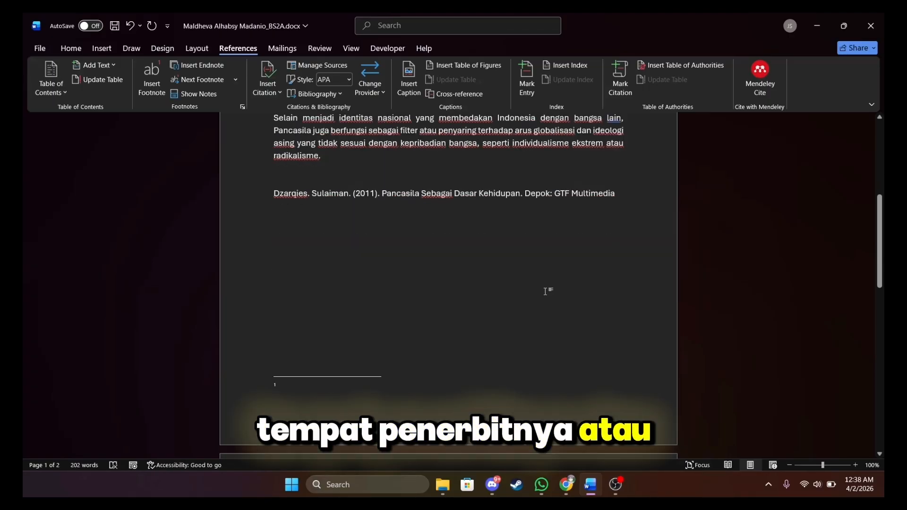
scroll(547, 291, up, 2)
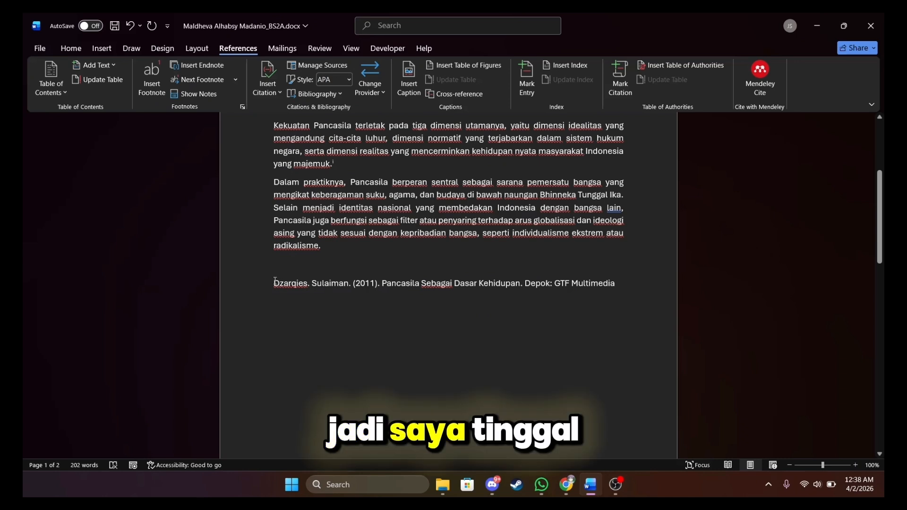
- Copy the full book reference line beneath the body text into footnote 1 at the foot of the first page
drag(275, 282, 610, 287)
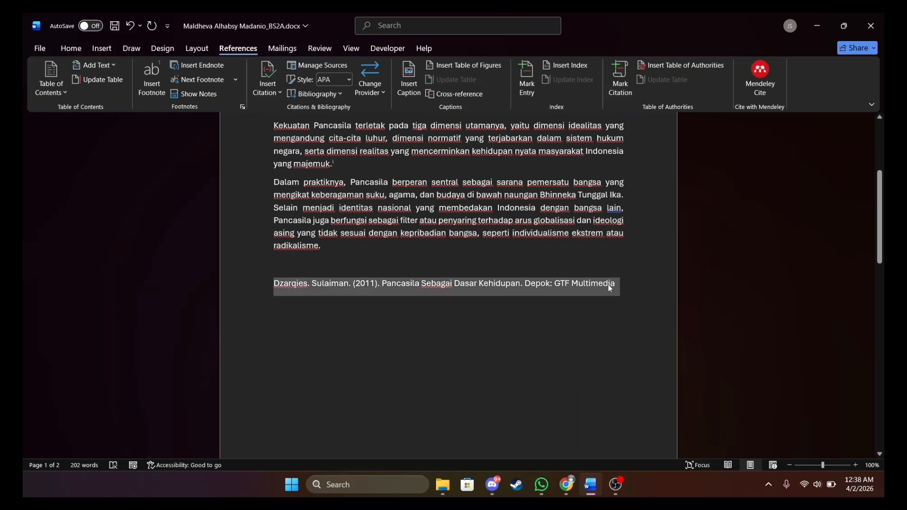
right_click(607, 285)
click(636, 119)
scroll(456, 301, down, 3)
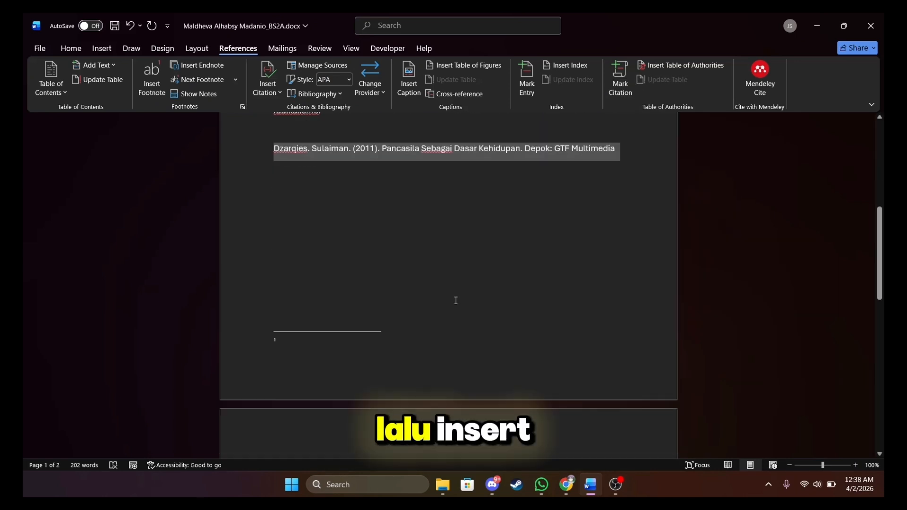
click(293, 343)
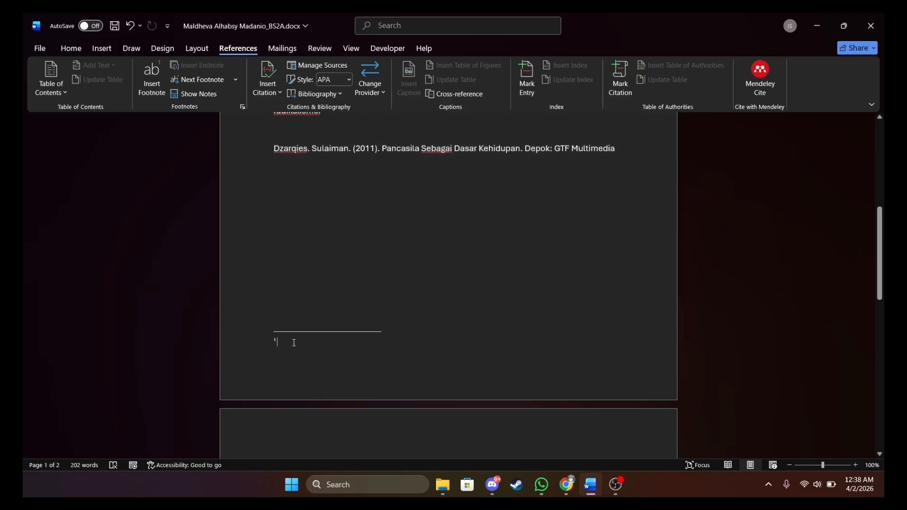
key(ctrl+v)
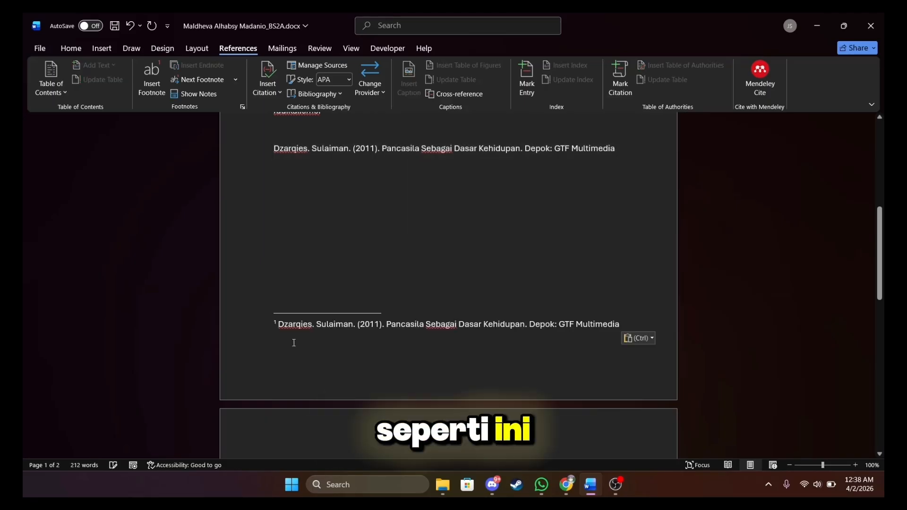
- Check which passage of the first paragraph footnote 1 refers to, along with the footnote and endnote areas
scroll(548, 346, up, 4)
scroll(548, 345, up, 3)
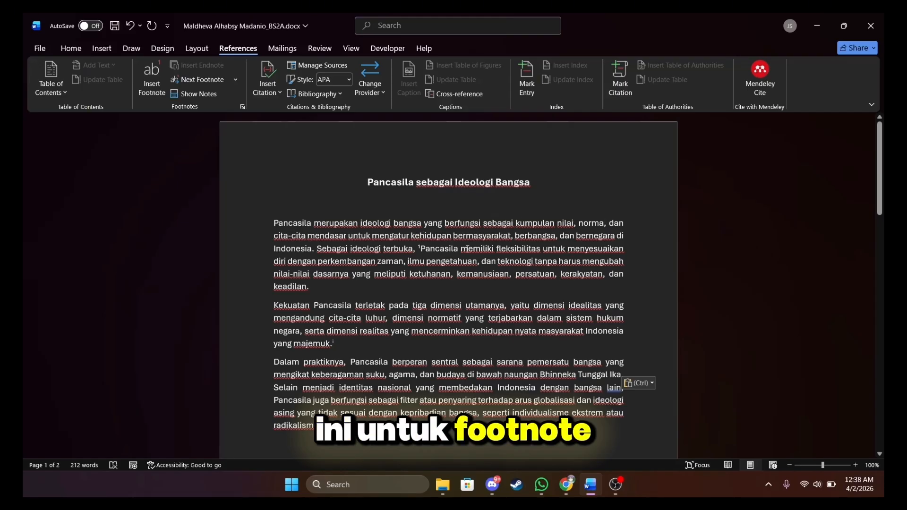
click(424, 246)
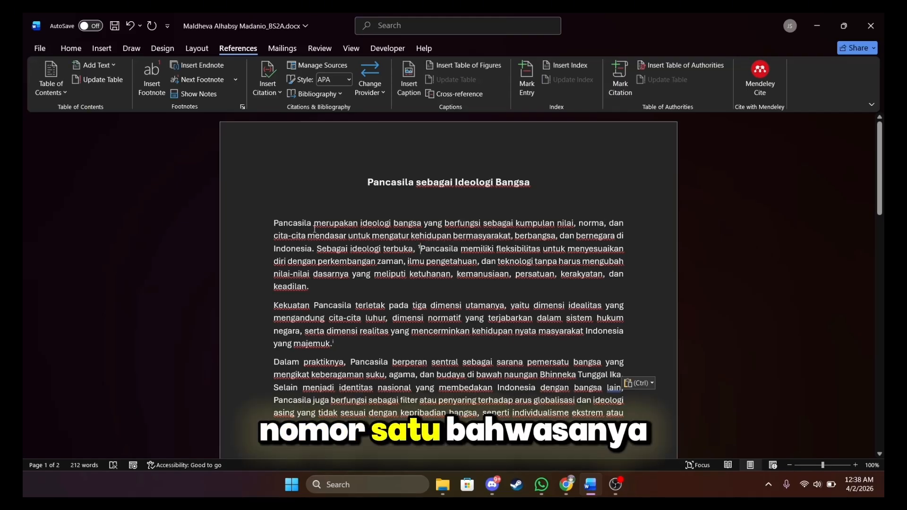
mouse_move(270, 221)
mouse_down()
mouse_move(538, 237)
mouse_move(420, 251)
mouse_up()
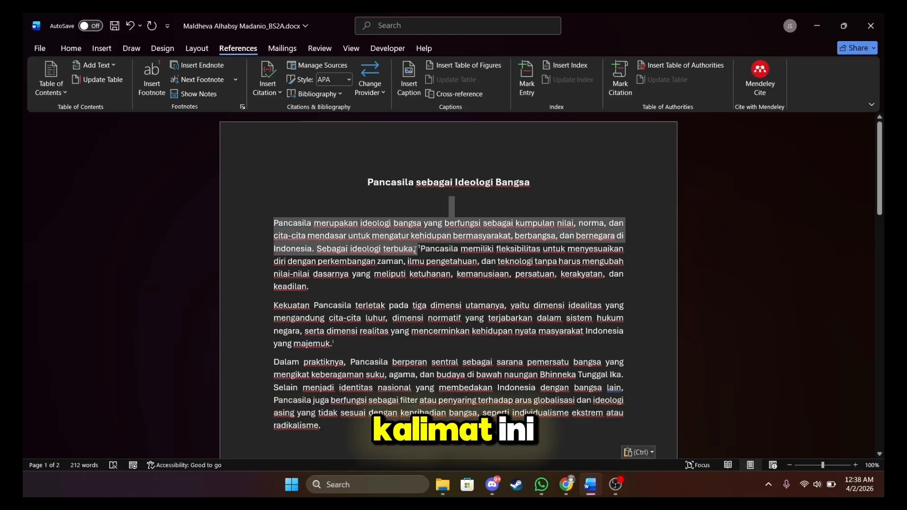
scroll(348, 283, down, 7)
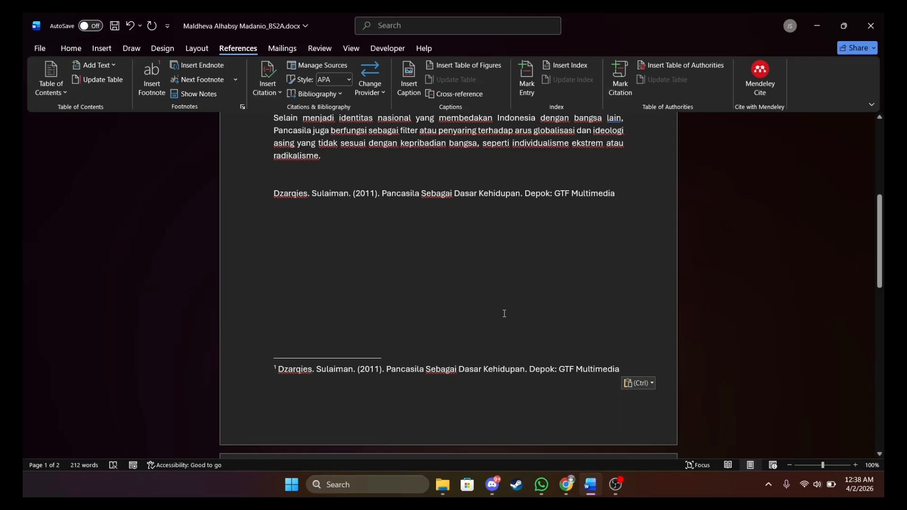
scroll(504, 313, down, 6)
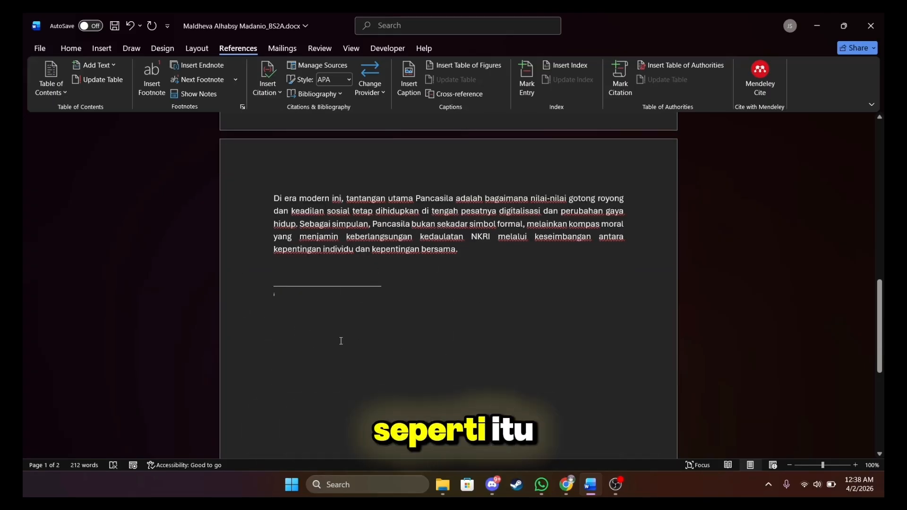
- Insert a second footnote after "dengan bangsa lain," in the "Dalam praktiknya" paragraph
scroll(340, 340, up, 3)
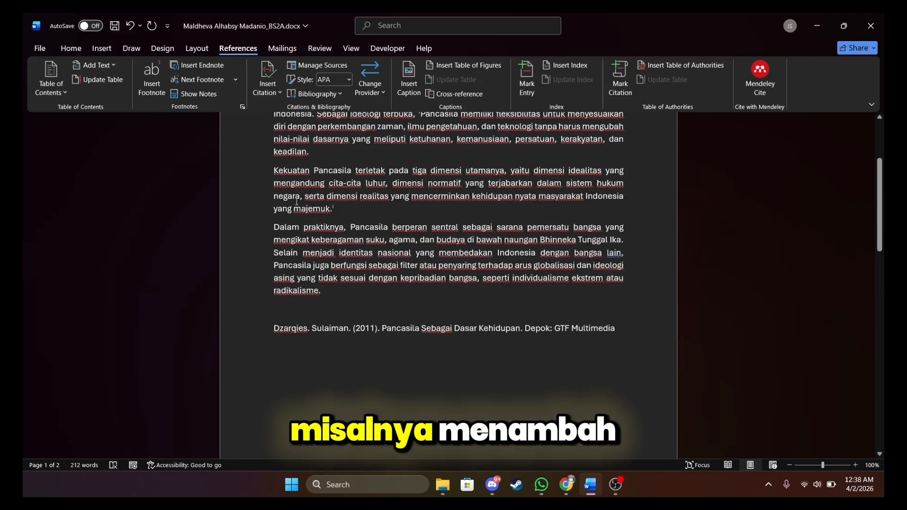
drag(296, 228, 392, 252)
scroll(391, 352, down, 2)
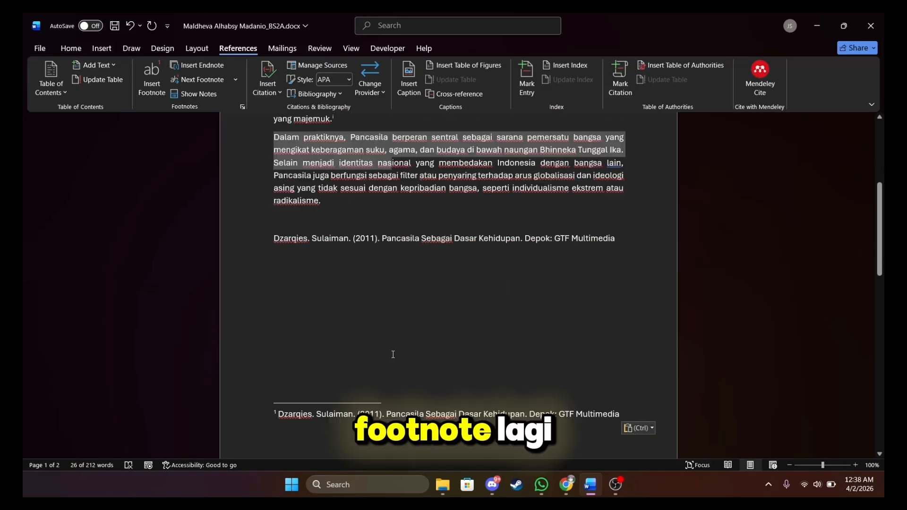
scroll(364, 337, up, 1)
click(299, 318)
drag(274, 164, 623, 208)
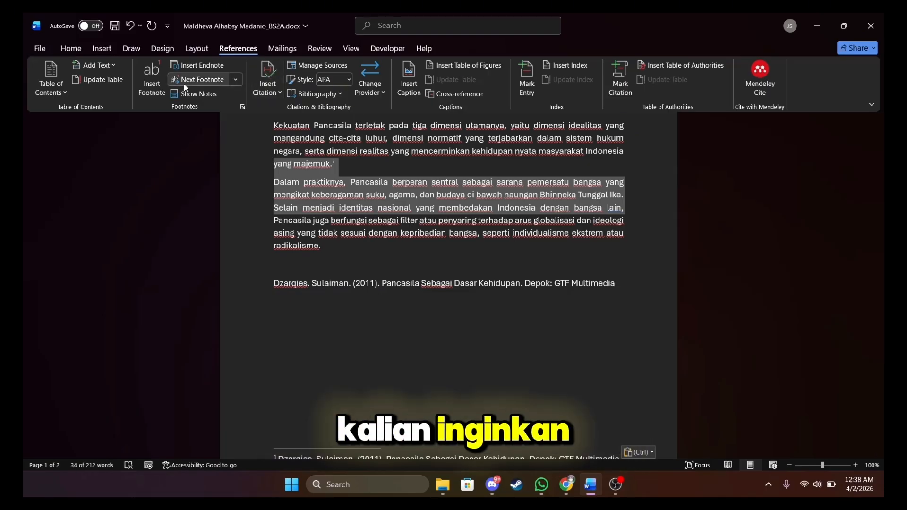
click(152, 78)
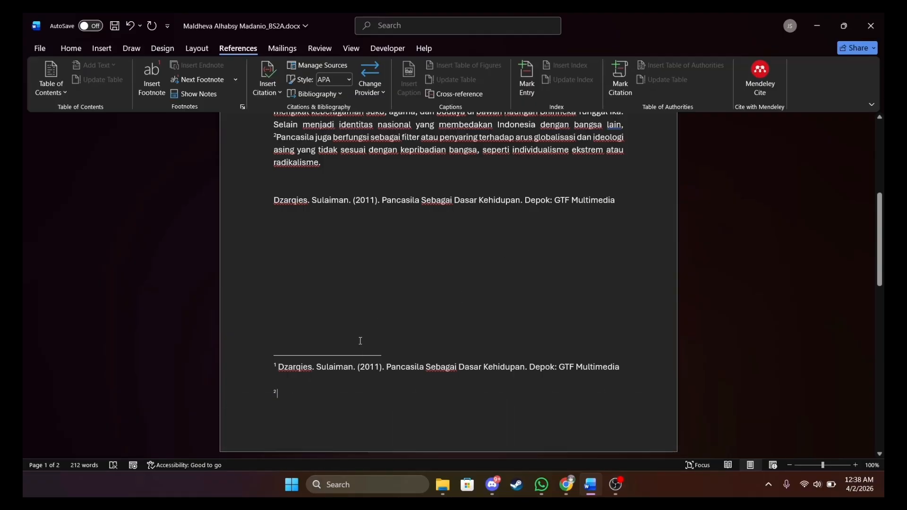
scroll(425, 278, up, 4)
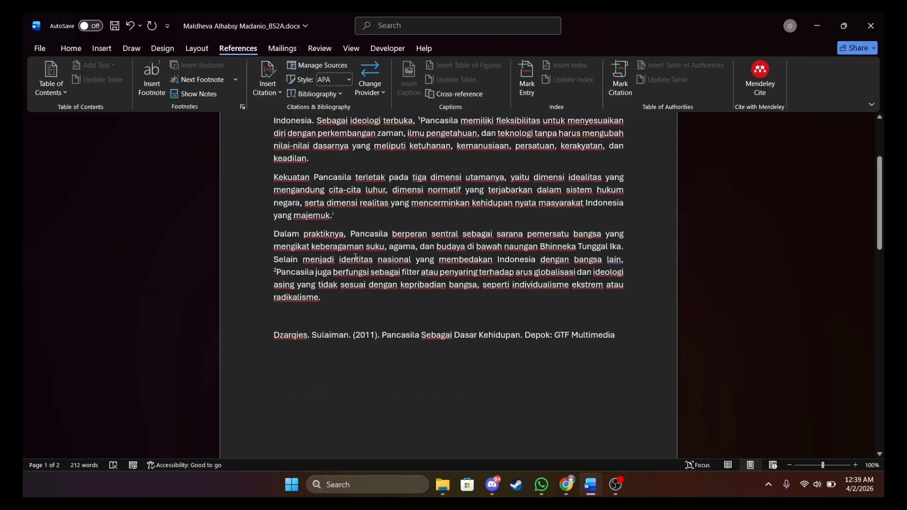
drag(269, 232, 619, 255)
scroll(453, 283, down, 4)
click(293, 367)
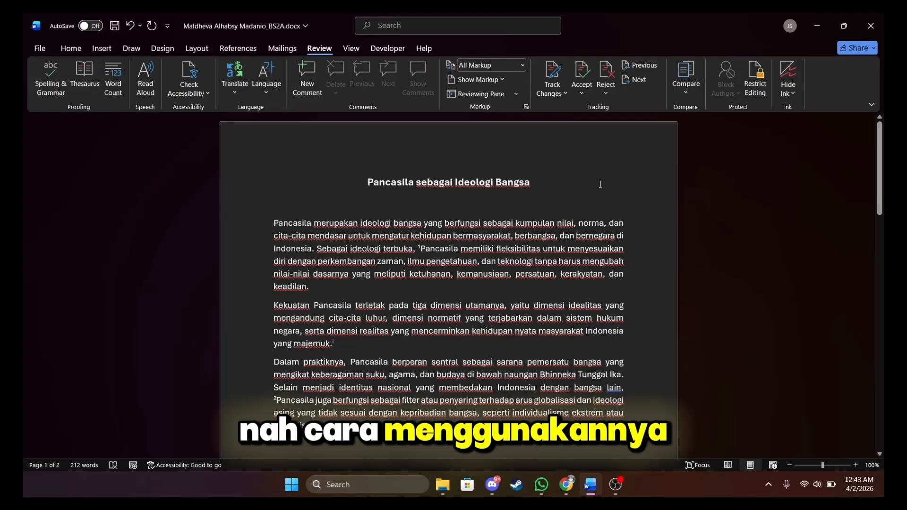
- Turn on Track Changes and left-align the first body paragraph
click(553, 76)
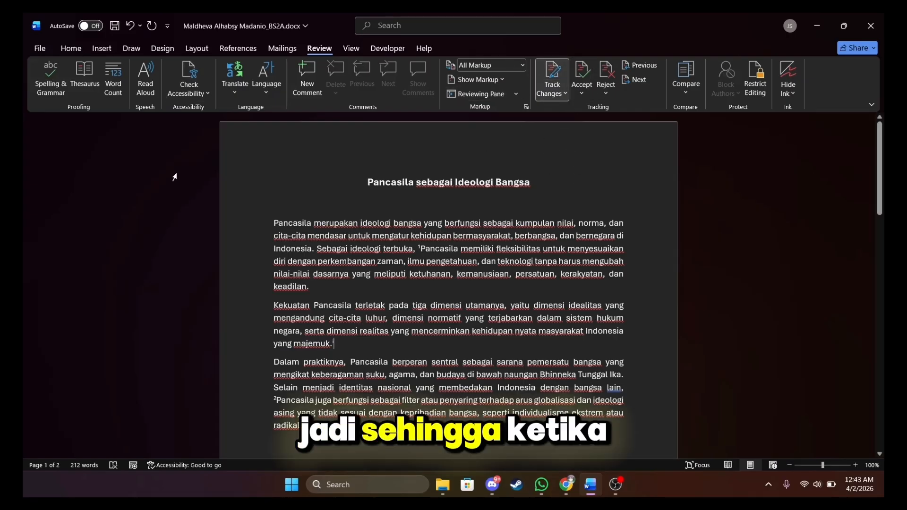
drag(274, 223, 312, 286)
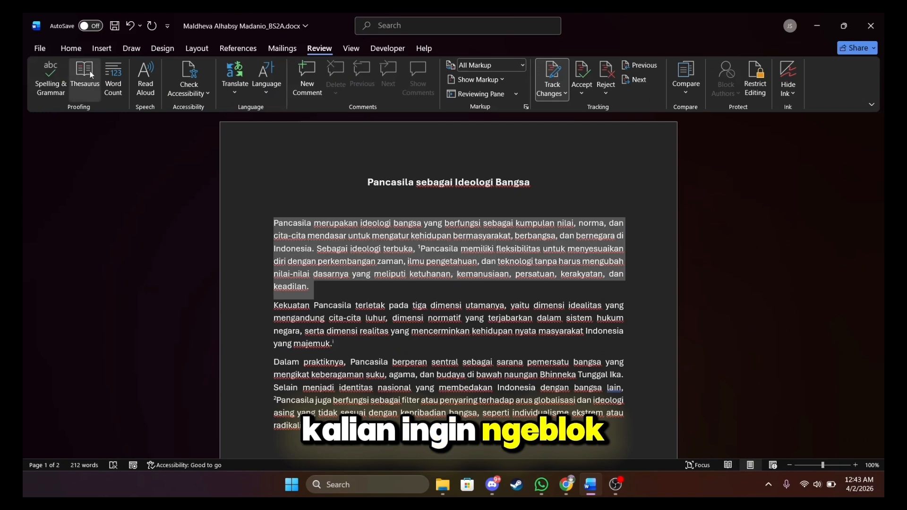
click(72, 48)
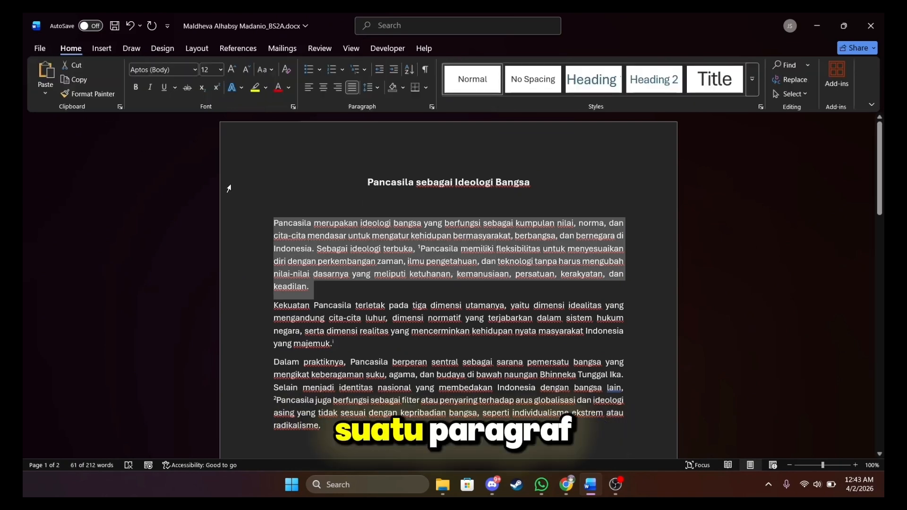
click(309, 87)
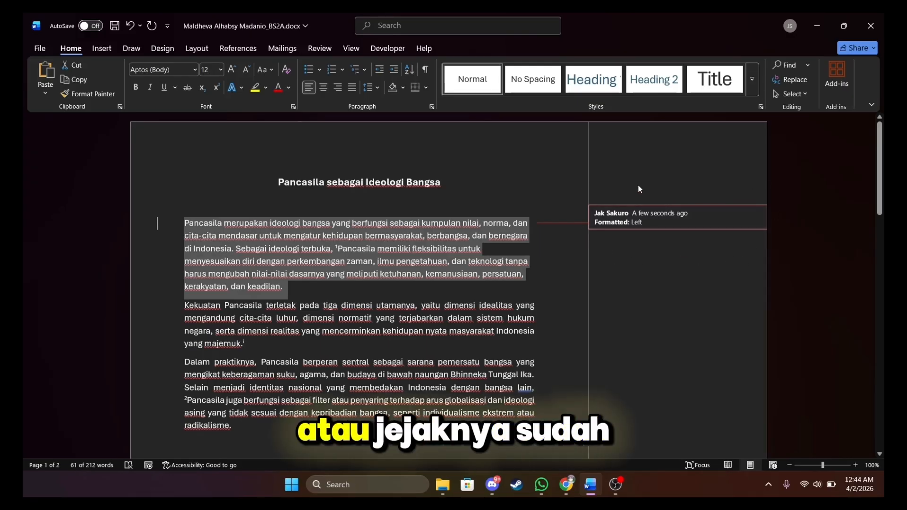
click(351, 318)
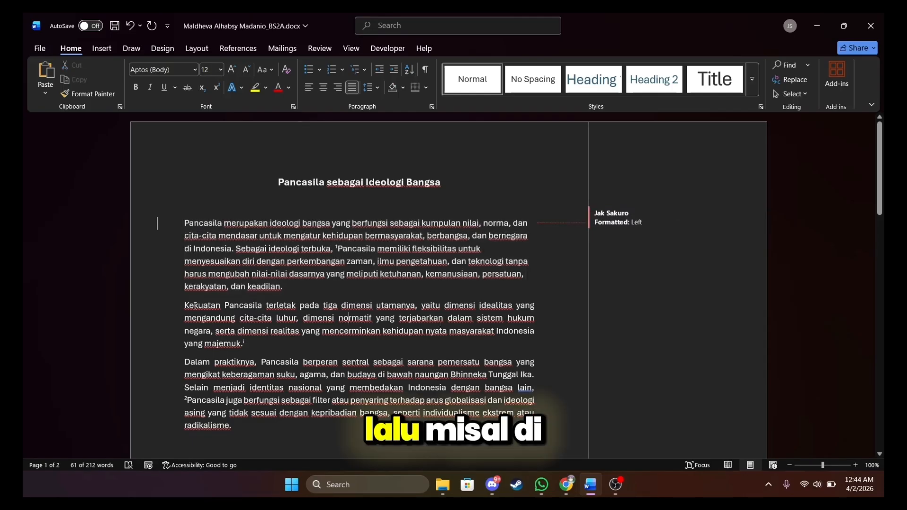
- Highlight the whole "Kekuatan Pancasila" paragraph in yellow
drag(186, 298, 273, 345)
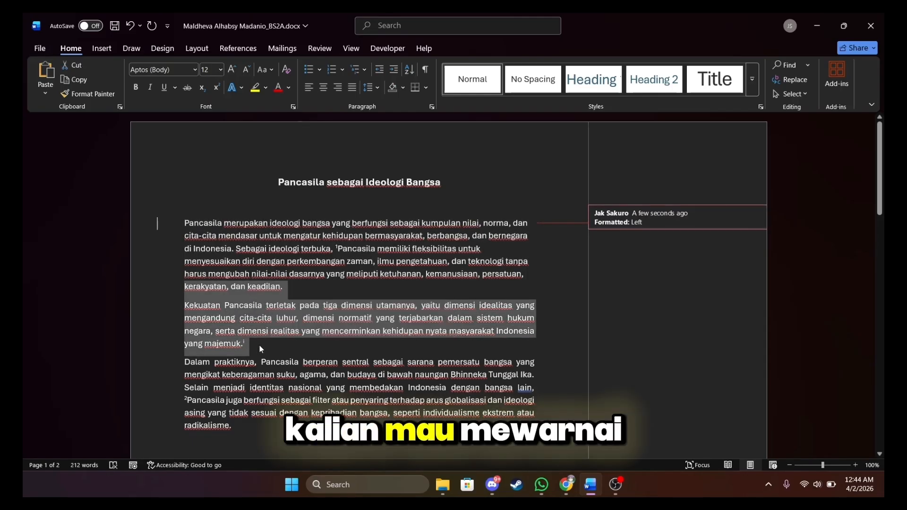
click(259, 348)
drag(188, 301, 248, 345)
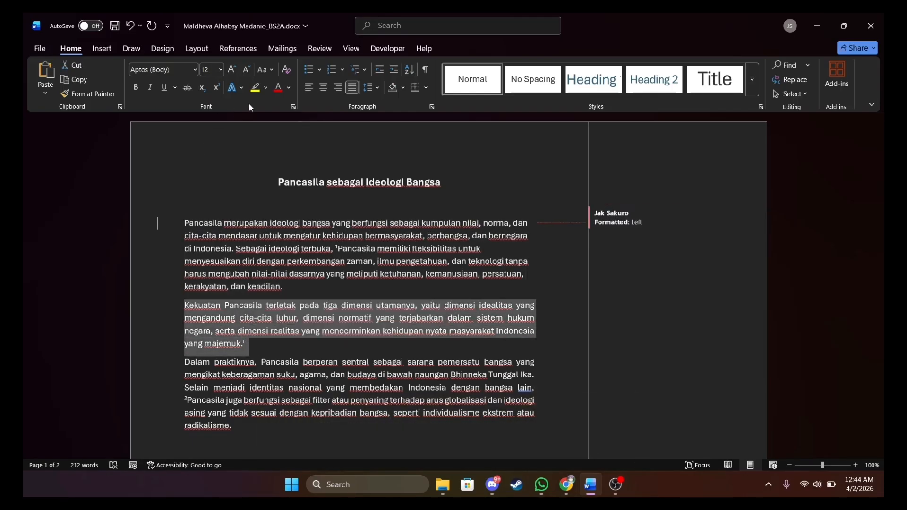
click(262, 85)
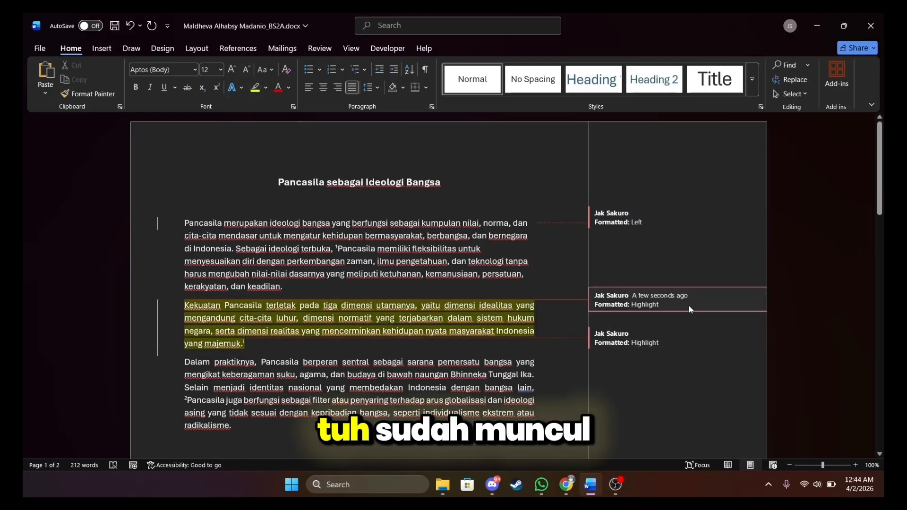
- Review the tracked formatting entries for the paragraph alignment and the highlight against the marked text
click(623, 346)
click(651, 301)
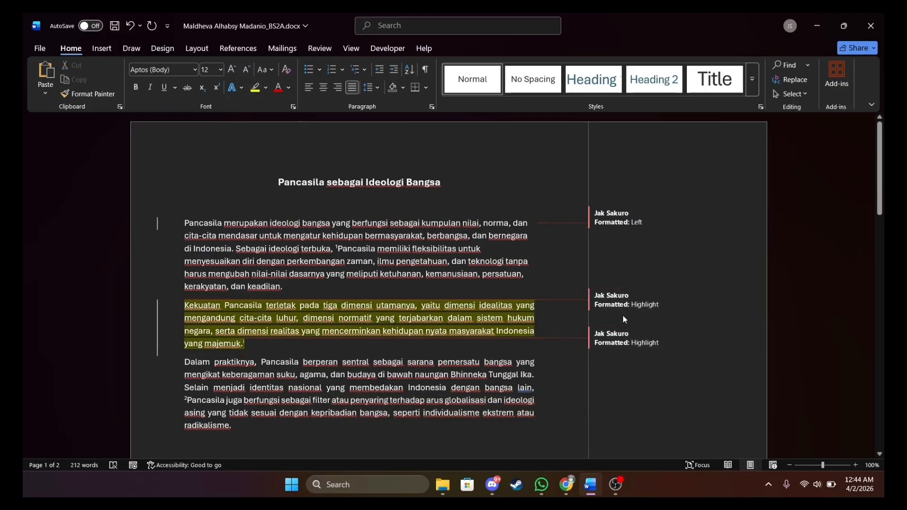
click(303, 388)
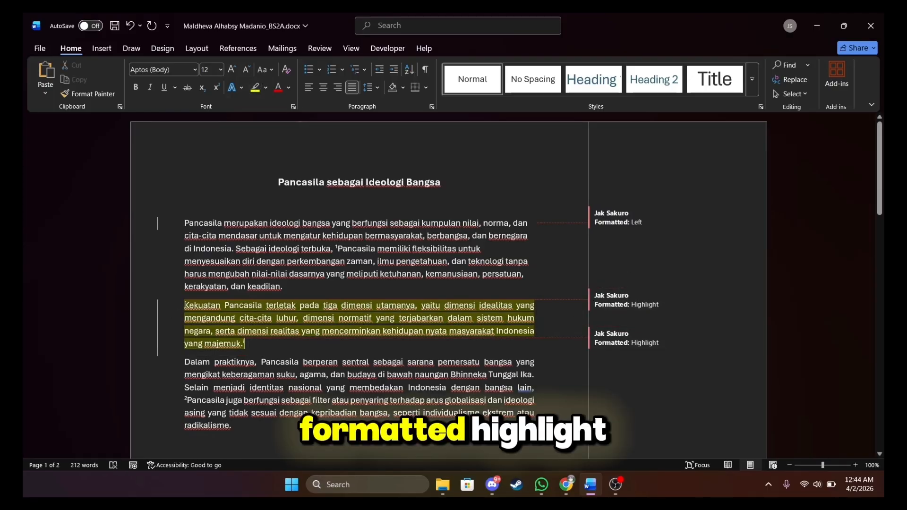
click(188, 223)
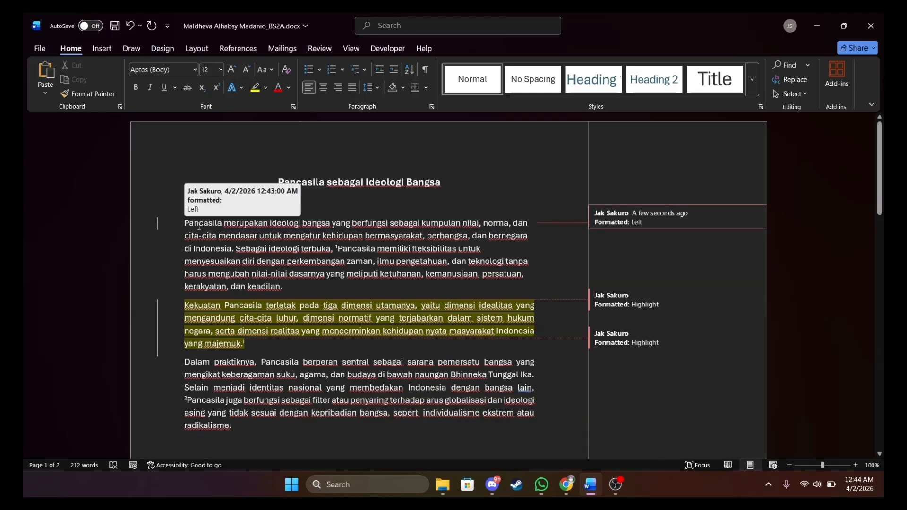
- Switch to the Latihan 9 sheet in Excel and examine the Kode, Nama, Jenis and Harga reference table and the report's unfilled columns
key(Tab)
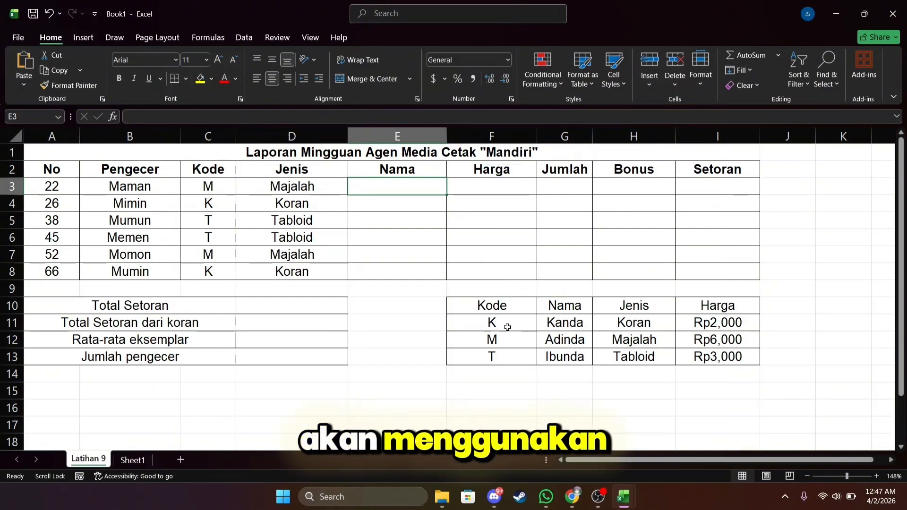
click(494, 312)
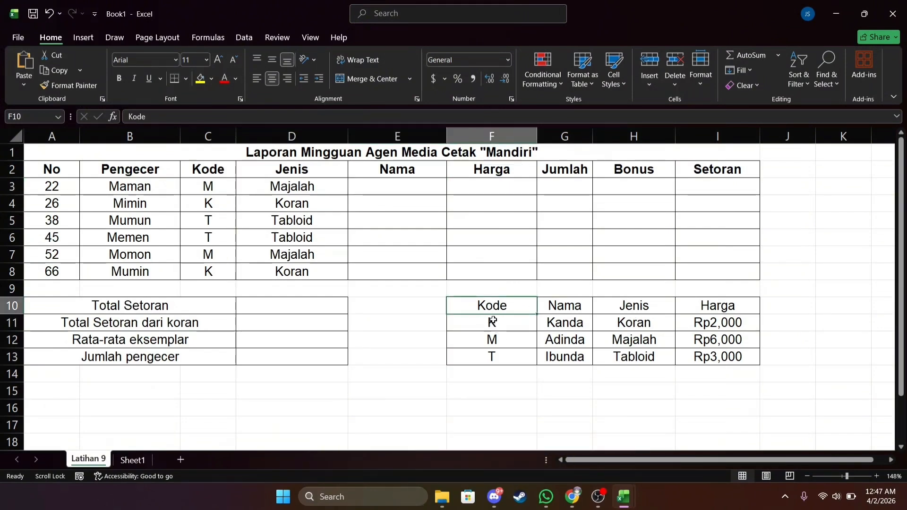
click(496, 318)
click(548, 325)
drag(639, 324, 732, 328)
click(725, 357)
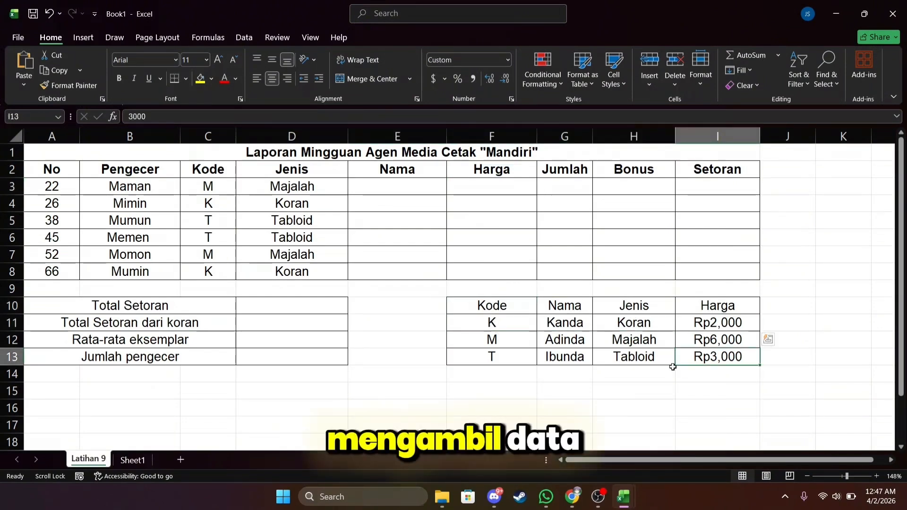
click(635, 371)
click(551, 356)
drag(508, 324, 556, 324)
click(504, 309)
drag(504, 310, 725, 357)
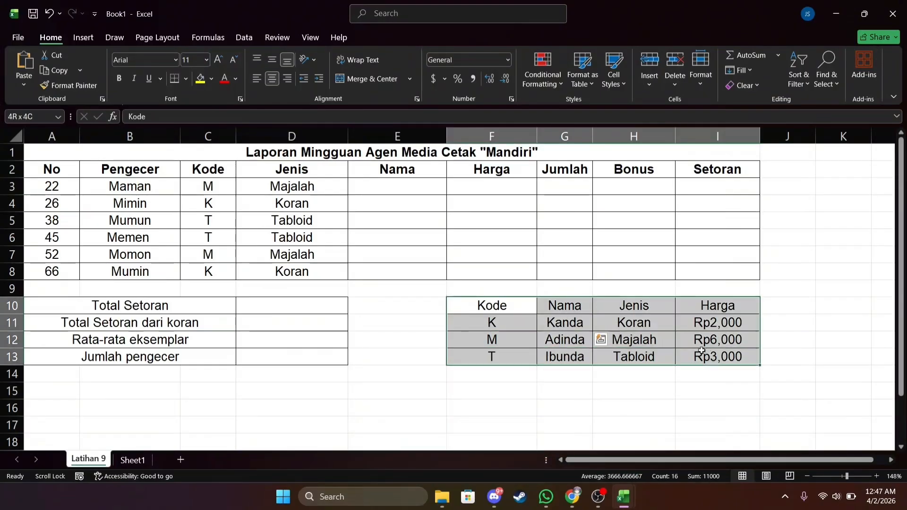
click(411, 184)
drag(407, 185, 480, 267)
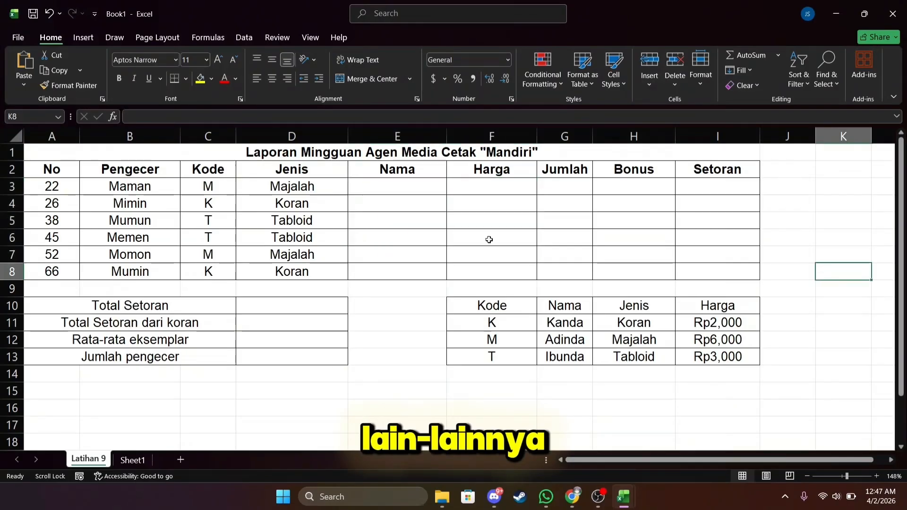
- Start a VLOOKUP formula in the first Nama cell, E3, with the Kode cell C3 as the lookup value
double_click(425, 180)
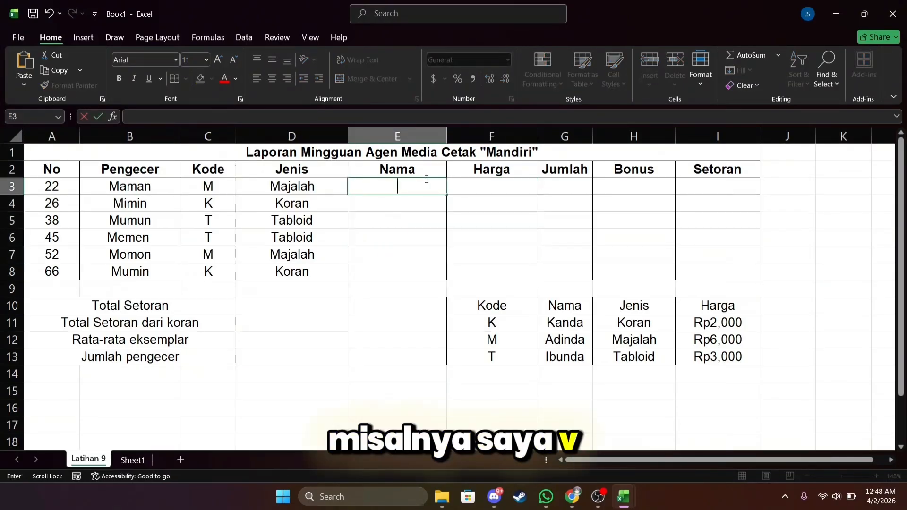
text(=vlo)
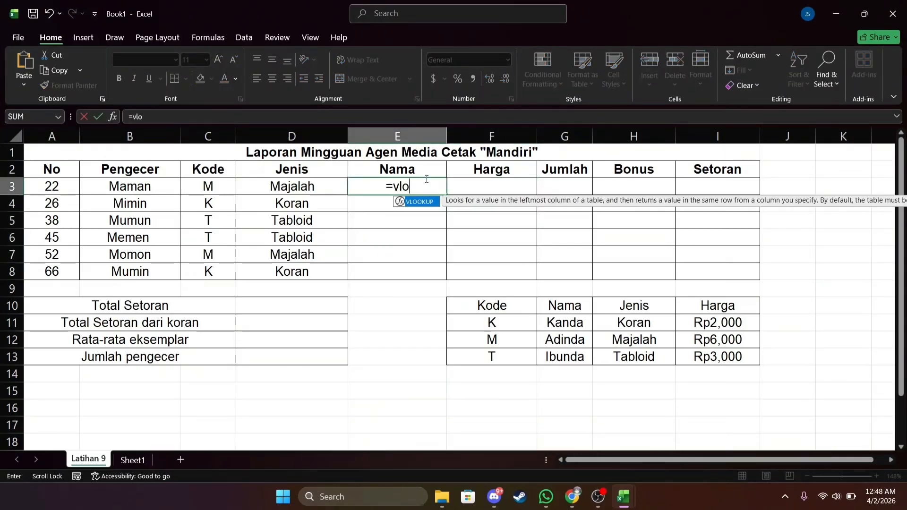
text(okup)
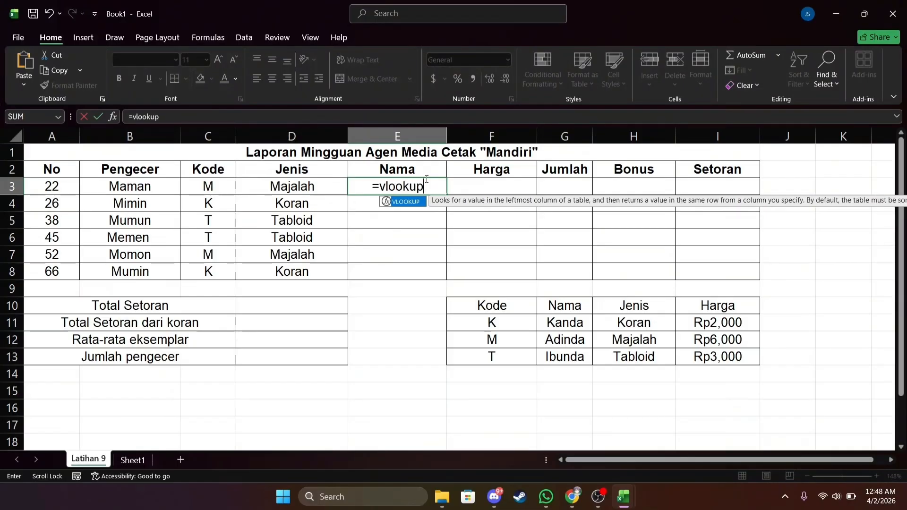
text(()
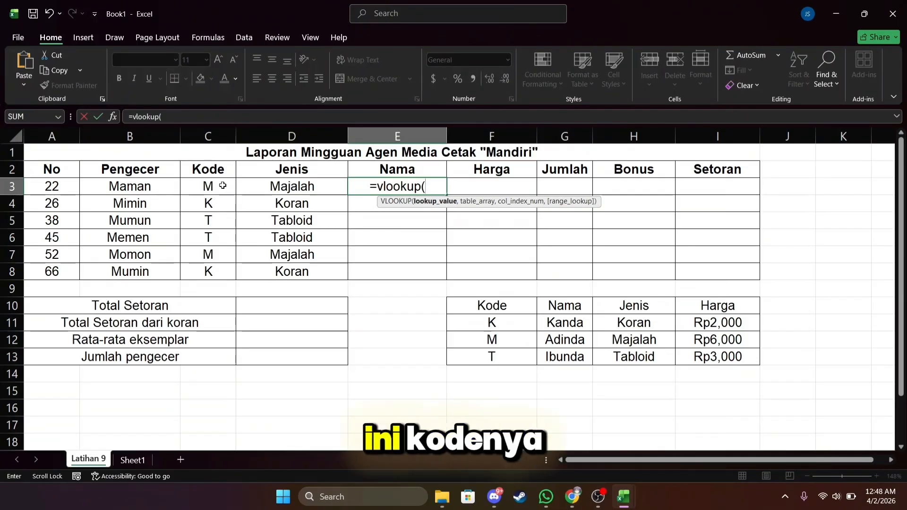
click(208, 186)
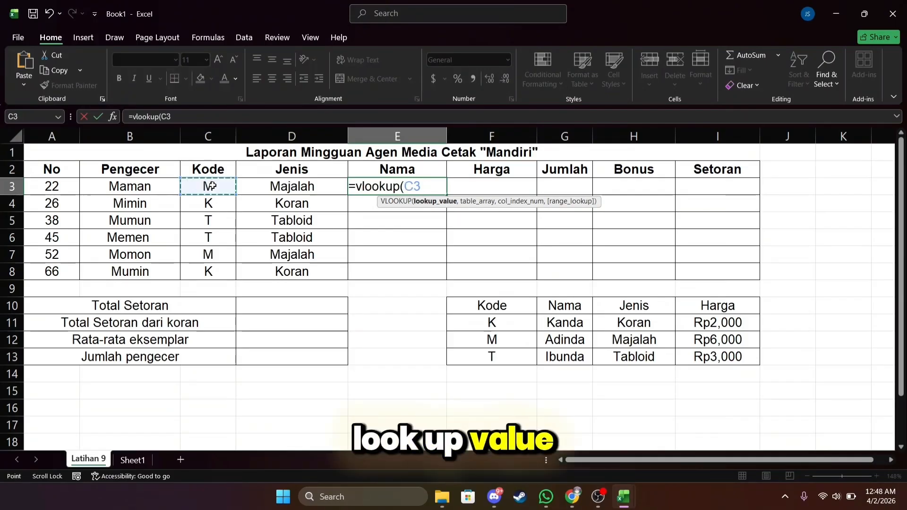
text(,)
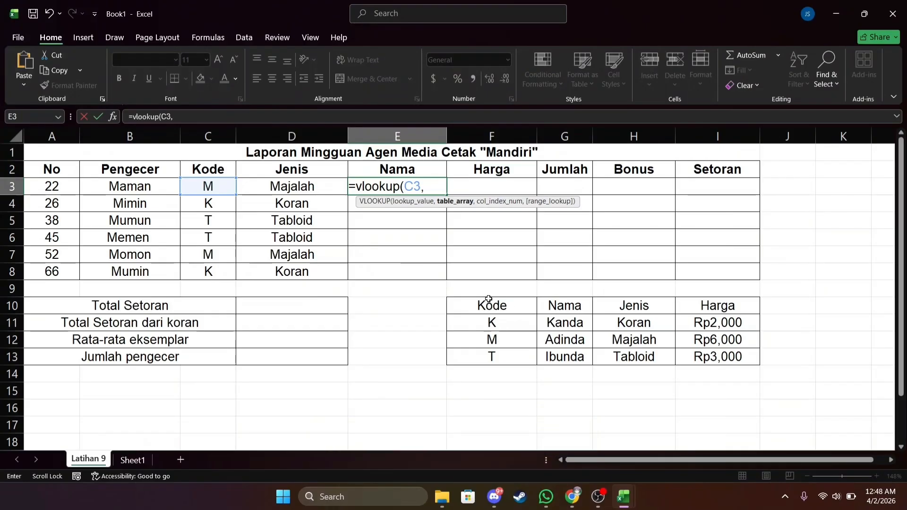
- Use the reference table's data range F11:I13, without its header row, as the table array of the VLOOKUP formula
click(492, 322)
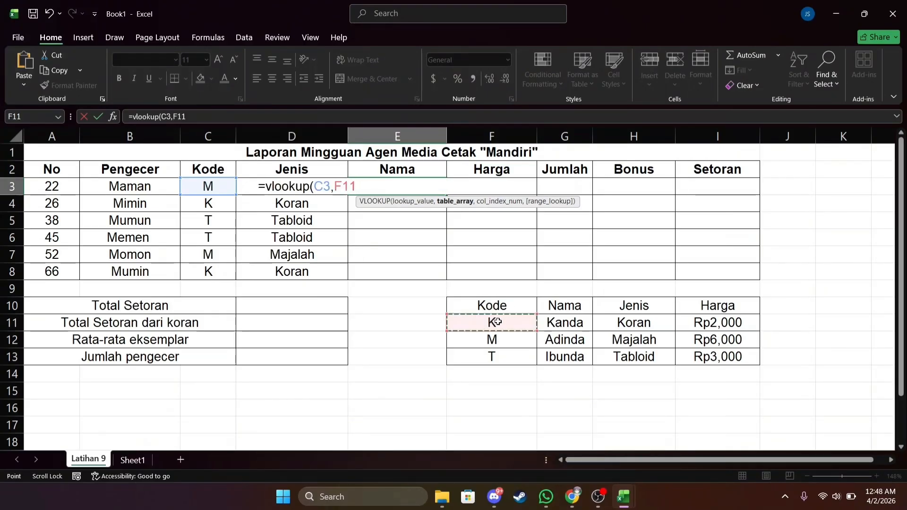
drag(518, 324, 581, 338)
drag(612, 343, 687, 356)
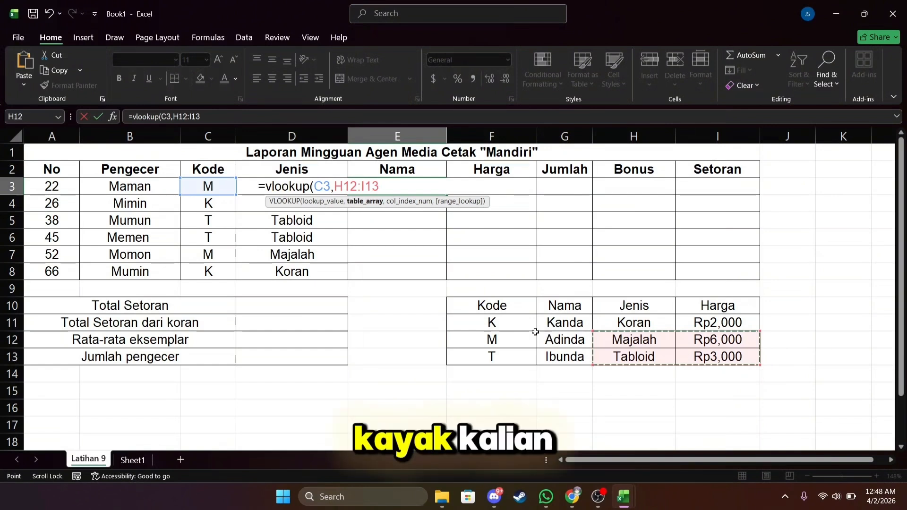
click(535, 324)
drag(536, 324, 675, 368)
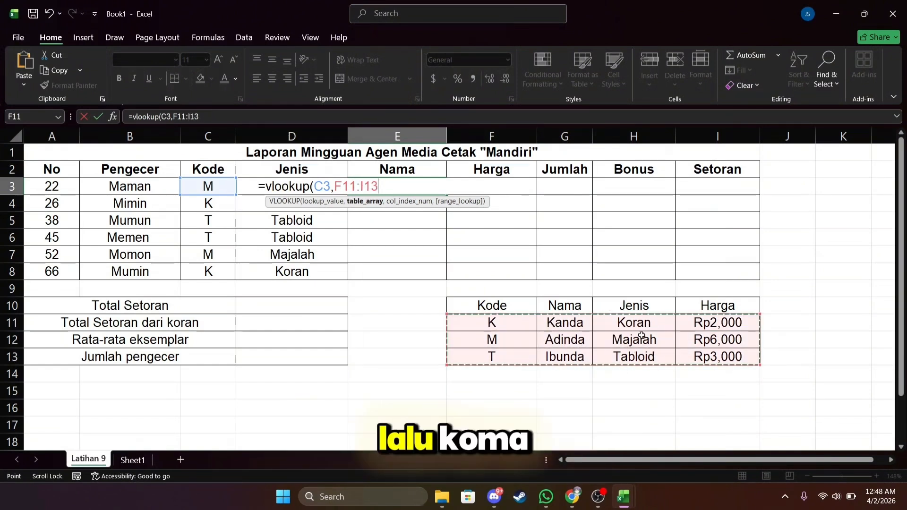
- Complete the VLOOKUP formula with column index 2 and an exact match (FALSE), and enter it in E3
text(,)
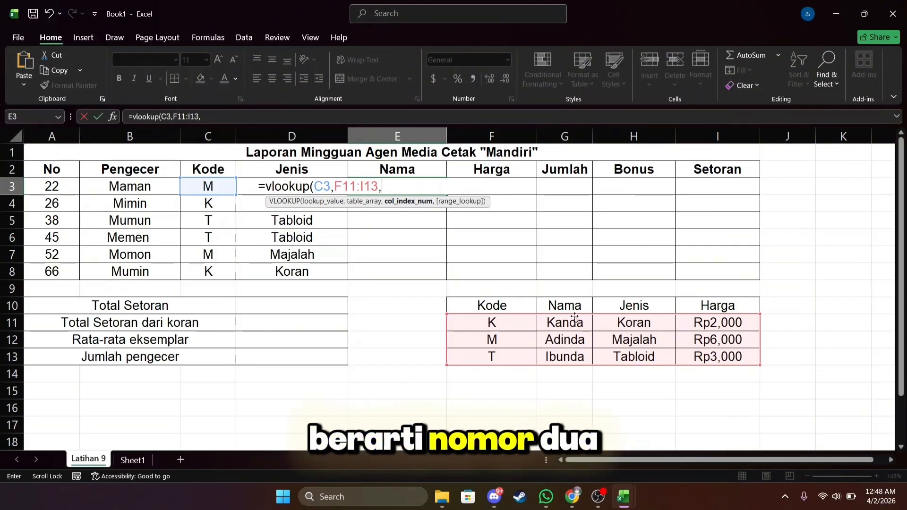
text(2)
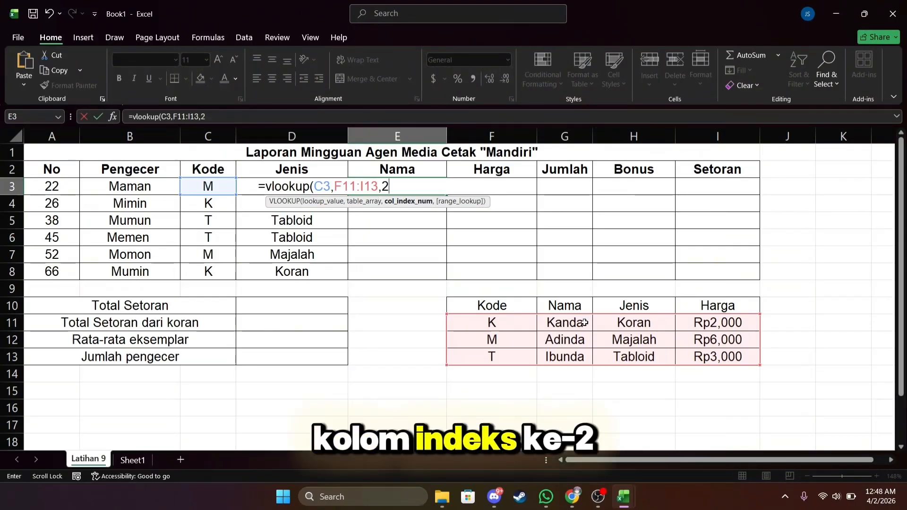
text(,)
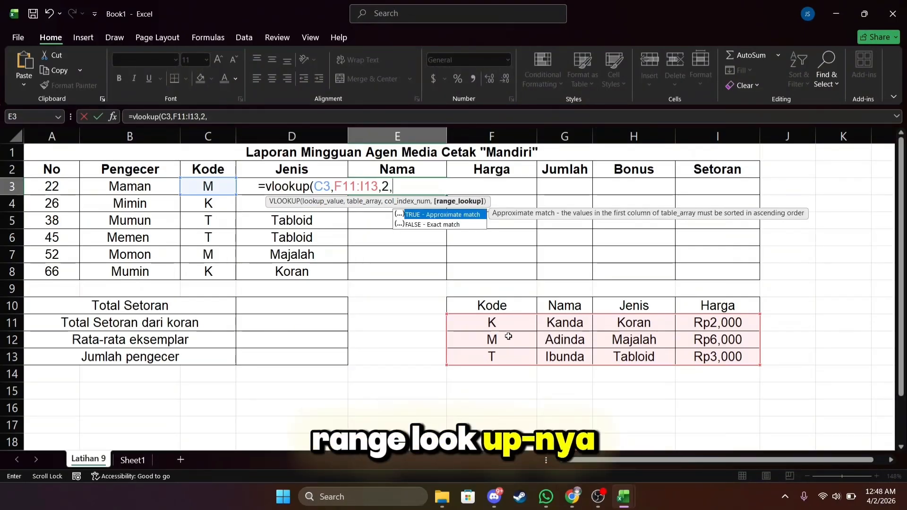
click(441, 224)
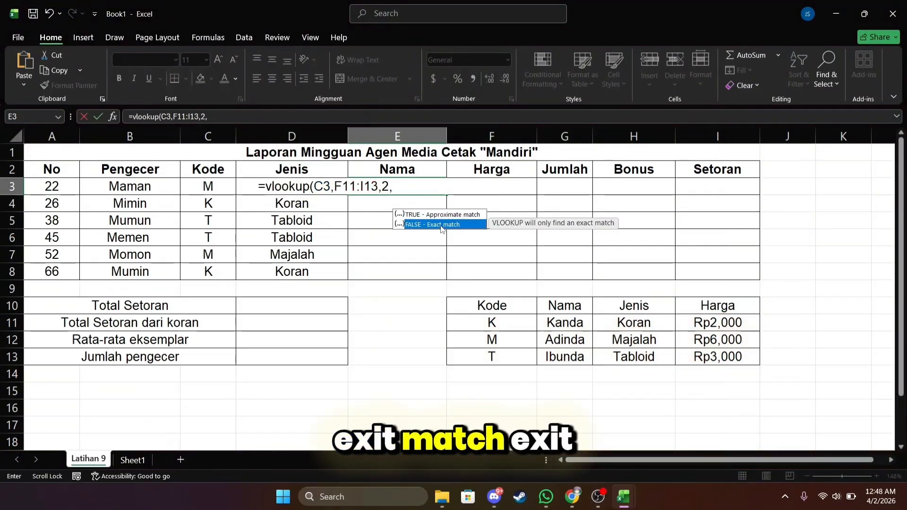
double_click(437, 224)
key(Return)
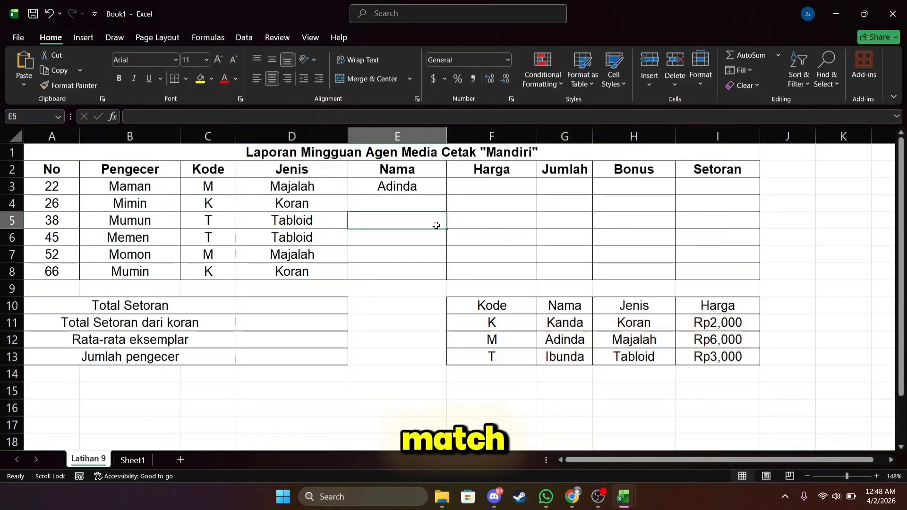
- Check the Nama result in E3 against the row's Kode and the matching entry in the reference table
click(407, 187)
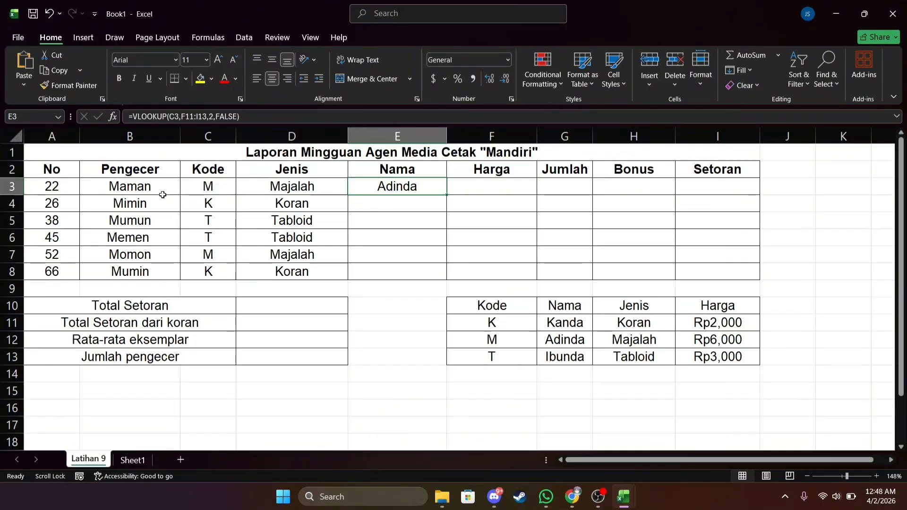
click(209, 187)
click(561, 341)
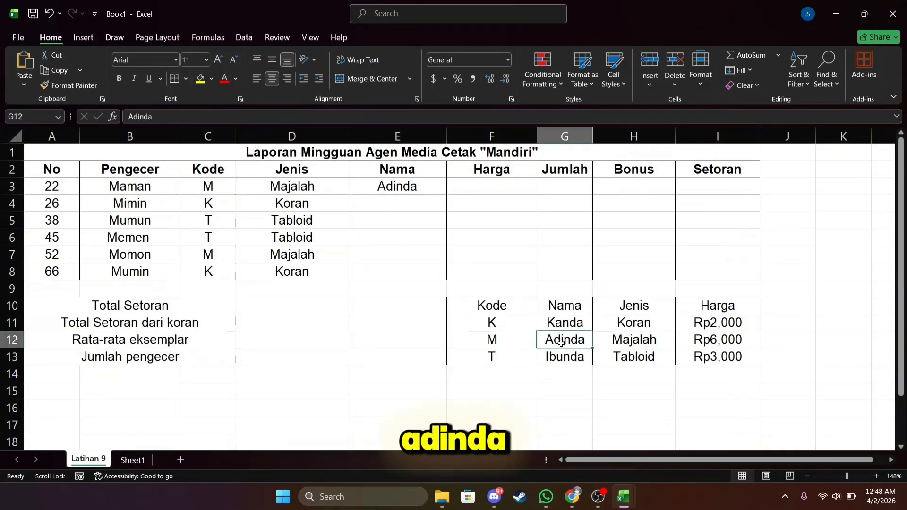
- Fill the Nama formula from E3 down one row into E4 and inspect the table range in the copied formula
click(428, 187)
drag(447, 195, 447, 212)
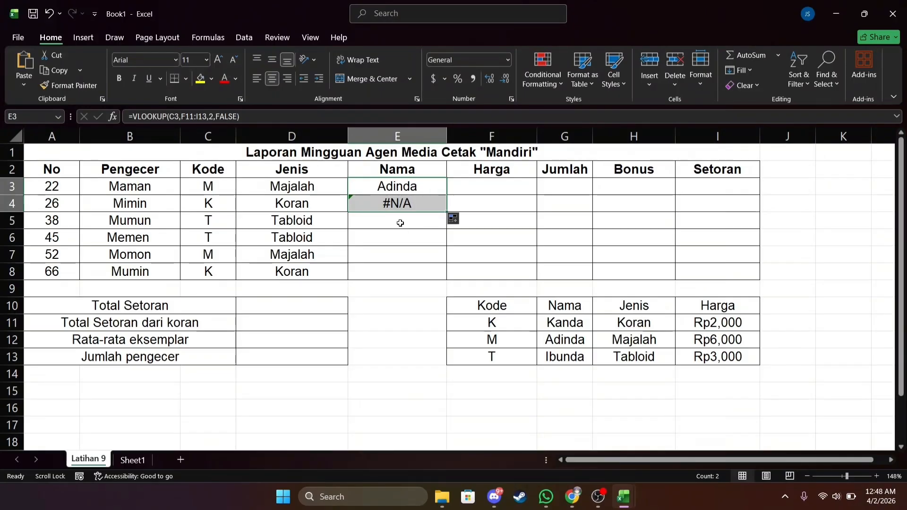
click(402, 209)
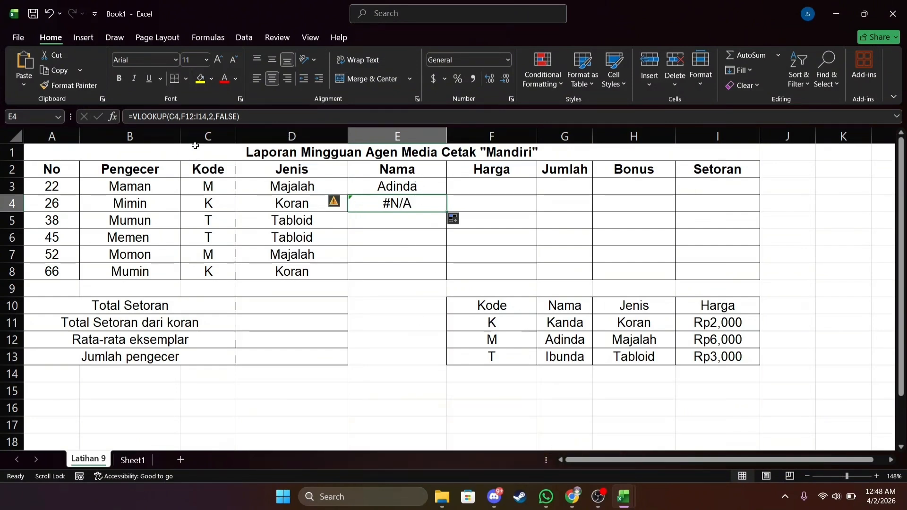
click(193, 117)
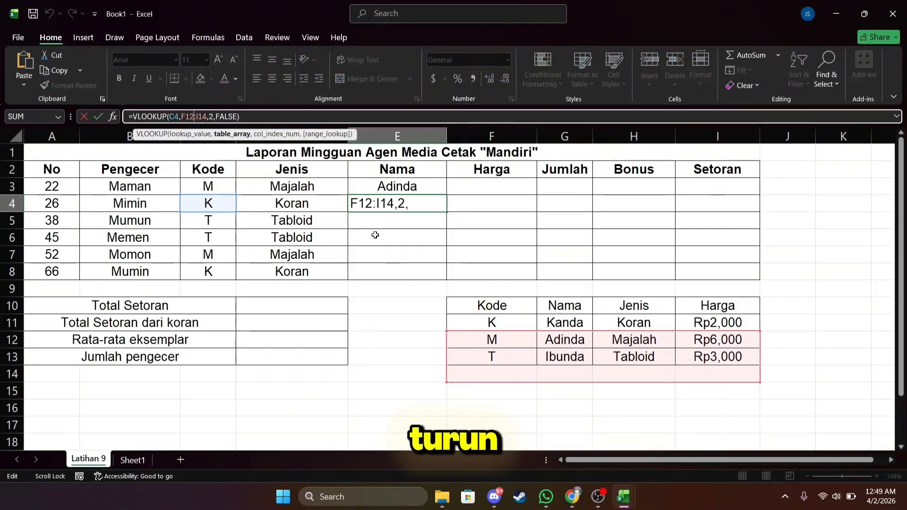
- Remove the copied VLOOKUP formula from E4
double_click(425, 204)
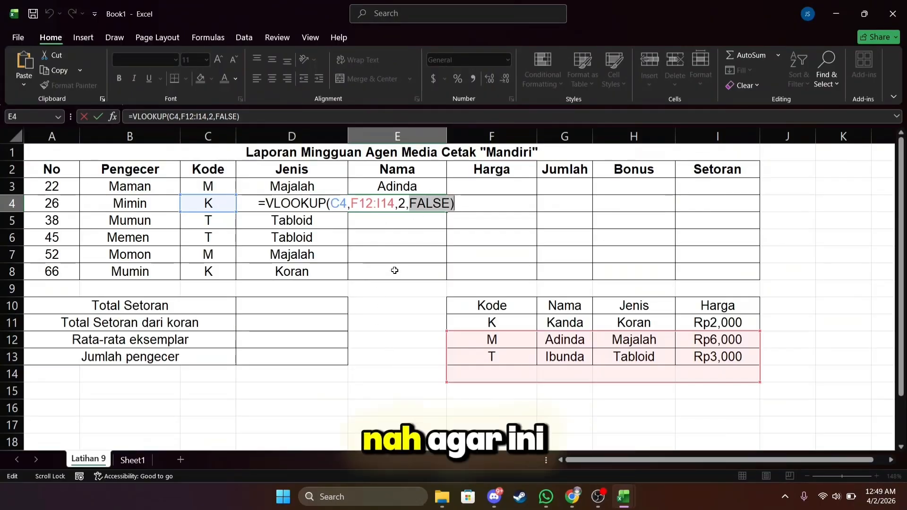
click(409, 340)
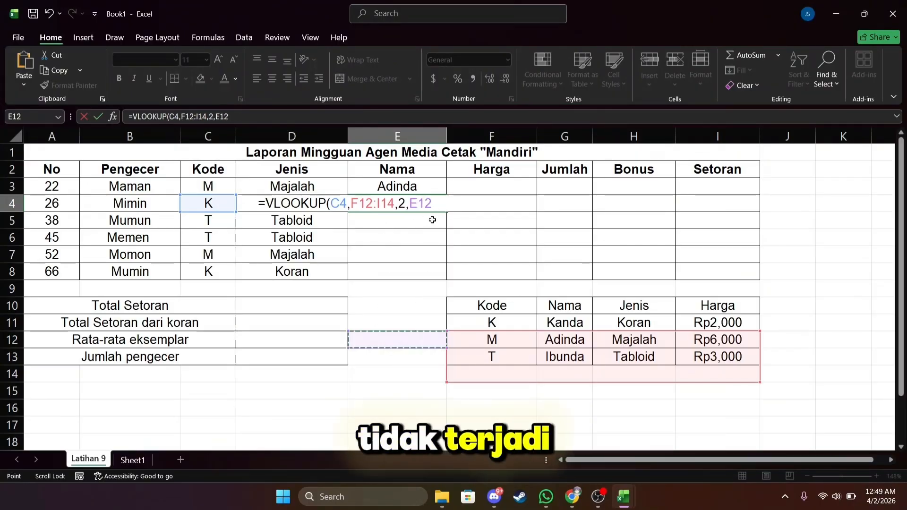
click(387, 414)
double_click(398, 203)
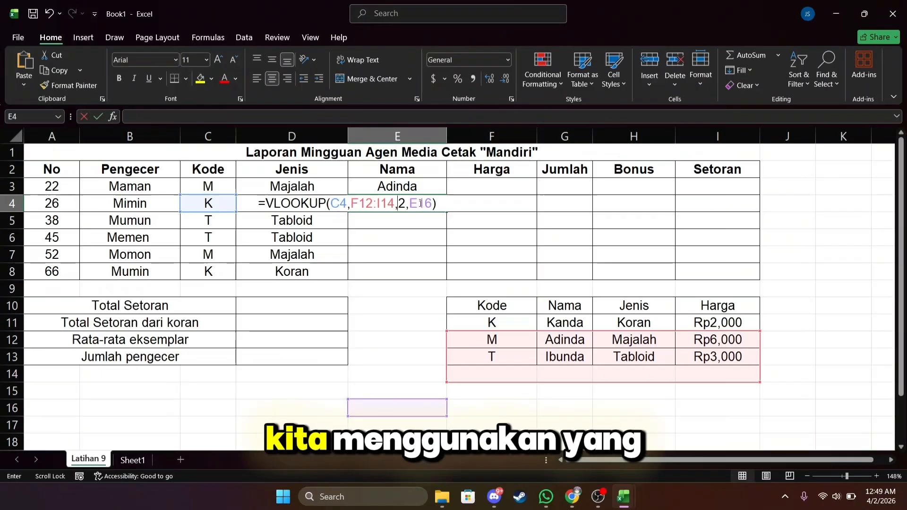
key(BackSpace)
key(Return)
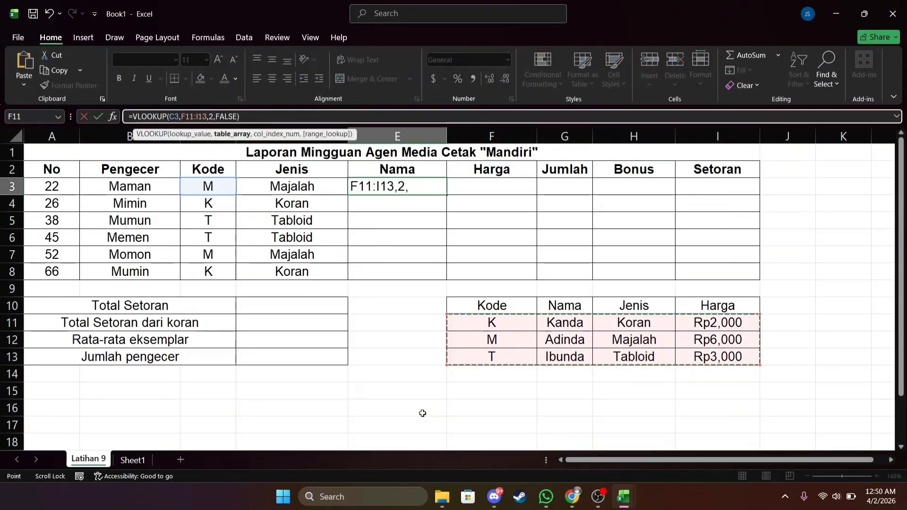
- Reselect F11:I13 as the table array in the E3 formula and lock it as the absolute range $F$11:$I$13
click(432, 310)
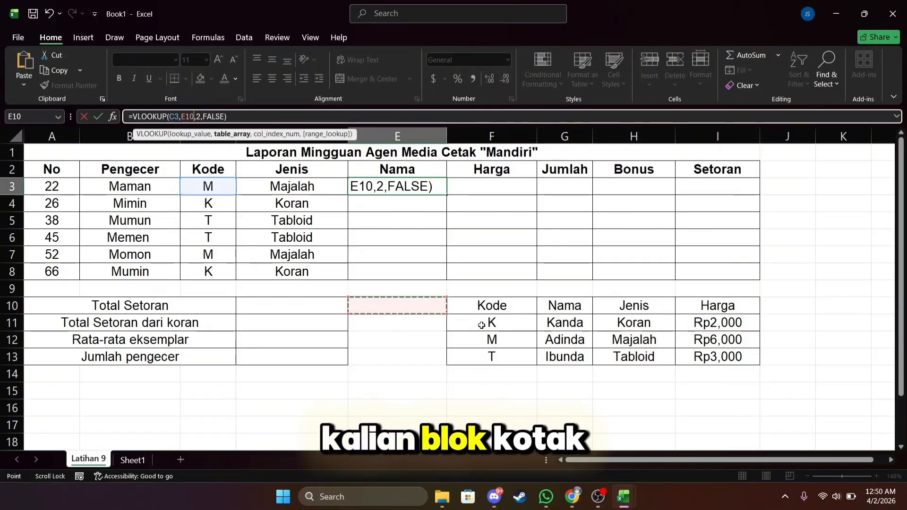
drag(481, 325, 692, 362)
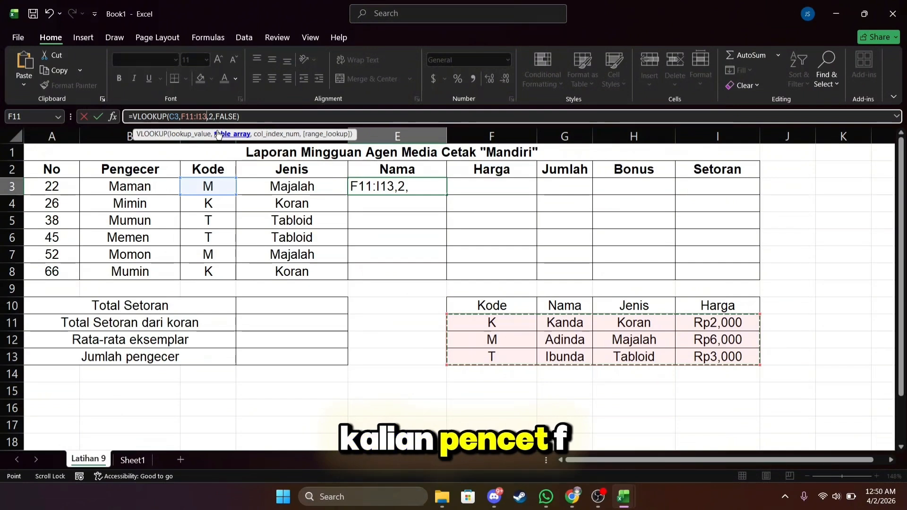
key(F4)
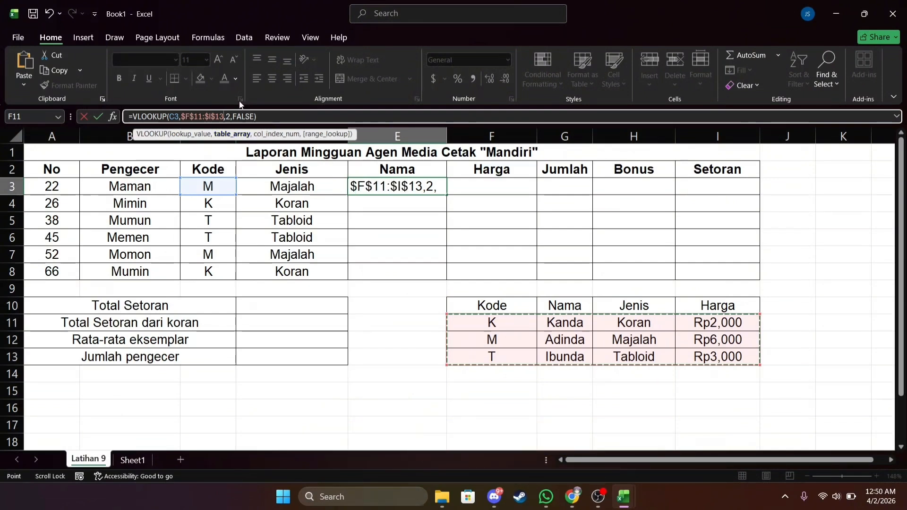
click(194, 117)
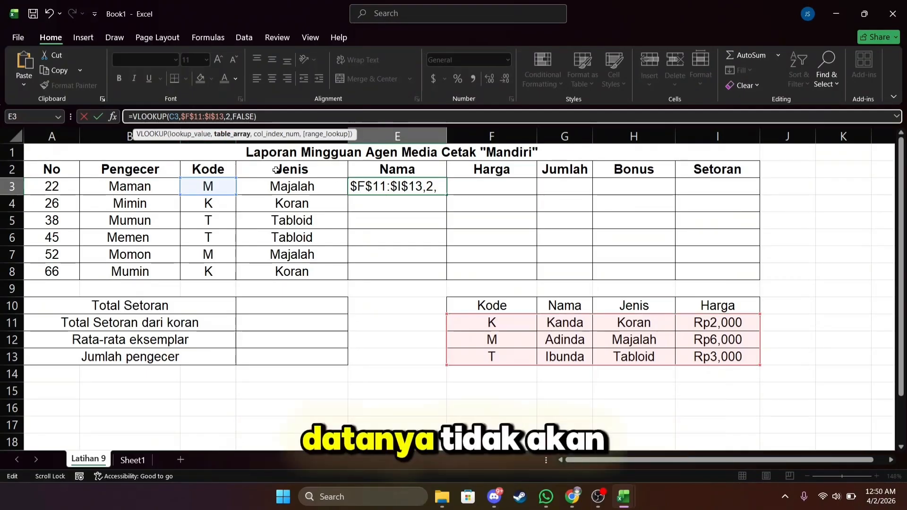
key(Return)
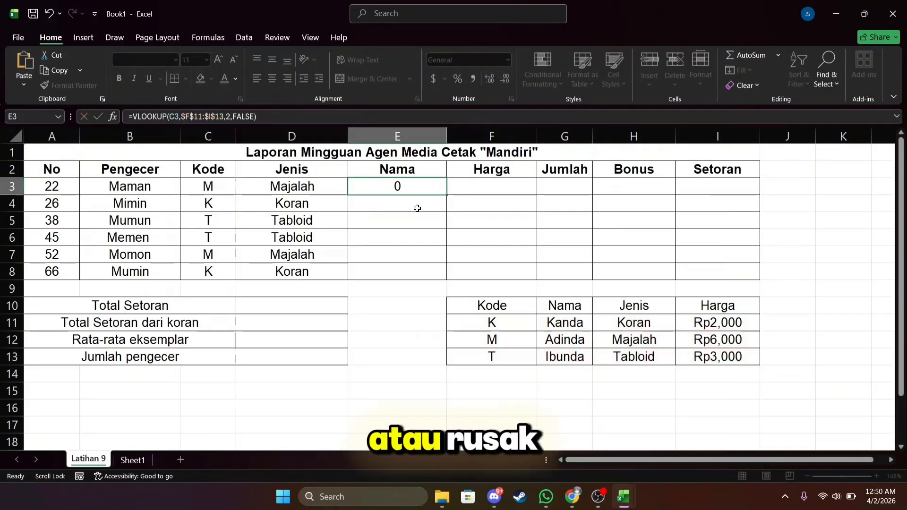
- Fill the corrected VLOOKUP formula from E3 down the Nama column to row 8
click(444, 186)
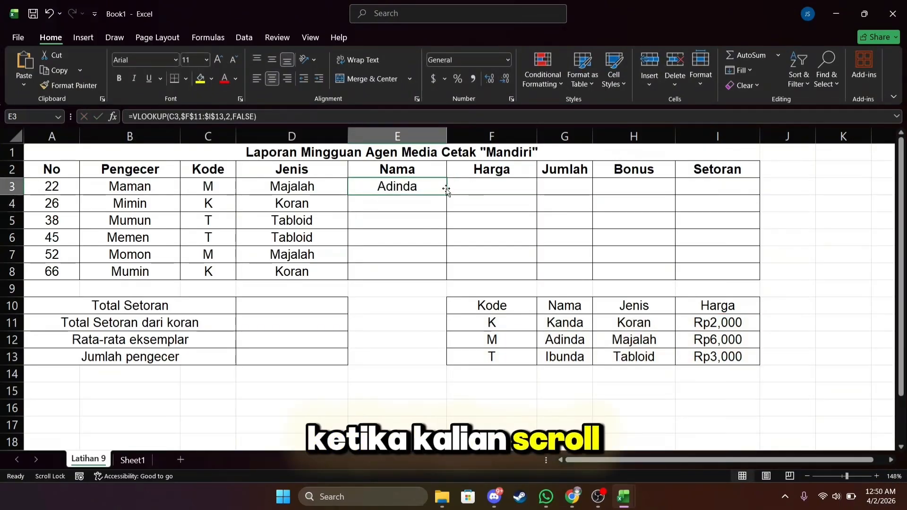
drag(445, 198, 440, 276)
click(440, 236)
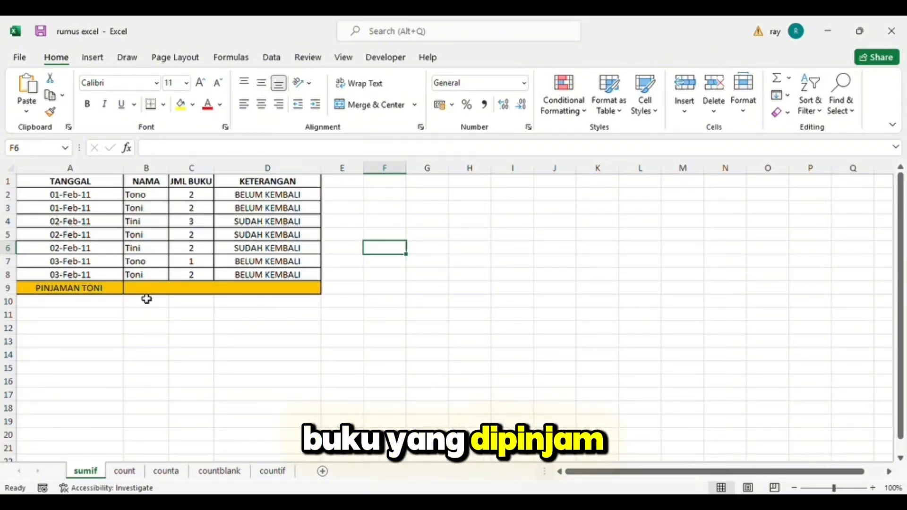
- Start a SUMIF formula in merged cell B9 of the sumif sheet, with names B2:B8 as the criteria range
click(196, 286)
text(=)
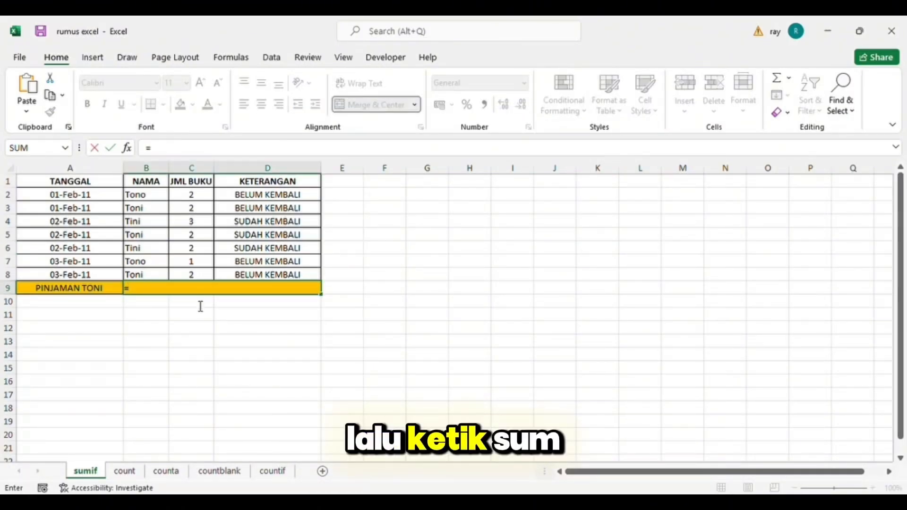
key(F2)
text(SUM)
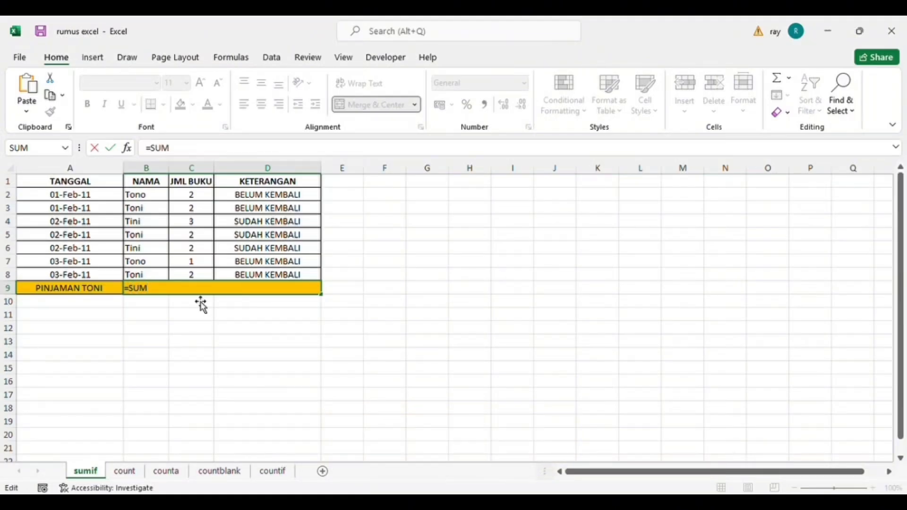
text(IF)
key(Tab)
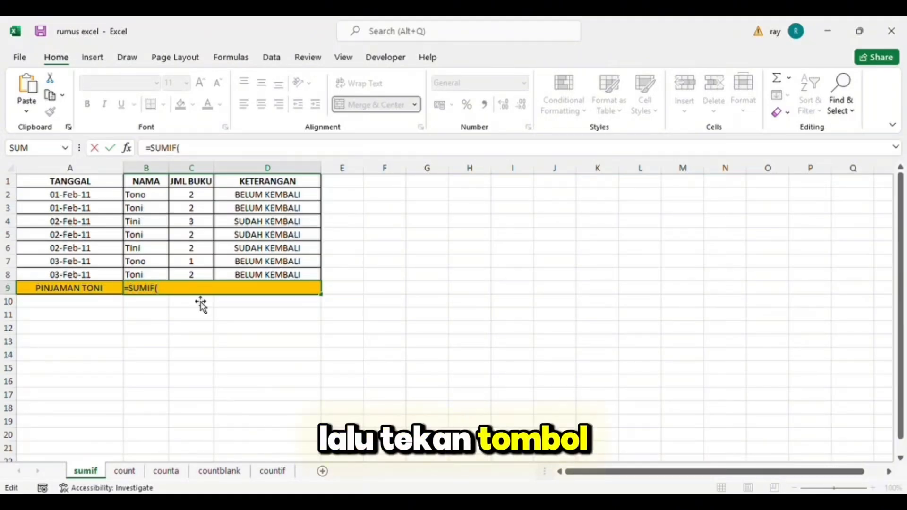
drag(165, 195, 170, 288)
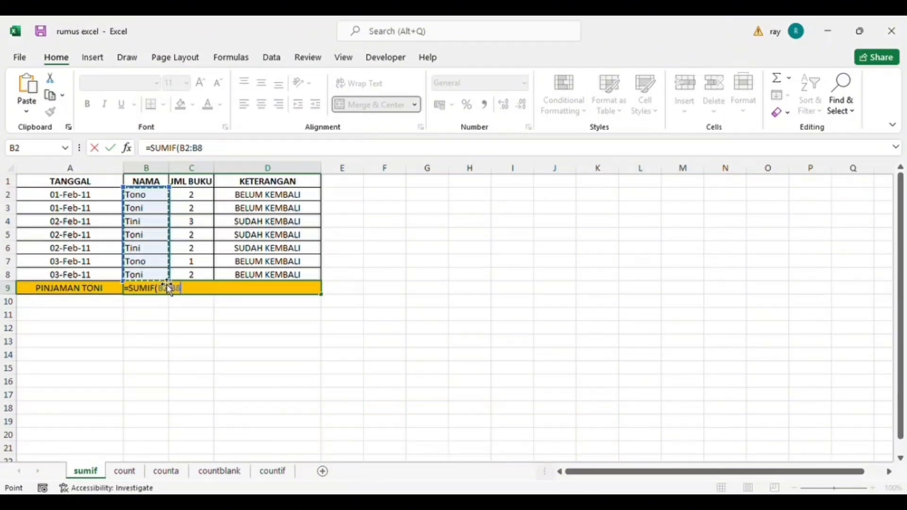
- Complete the SUMIF formula with the borrower's name from the A9 label as quoted criterion and C2:C8 as the sum range
text(;")
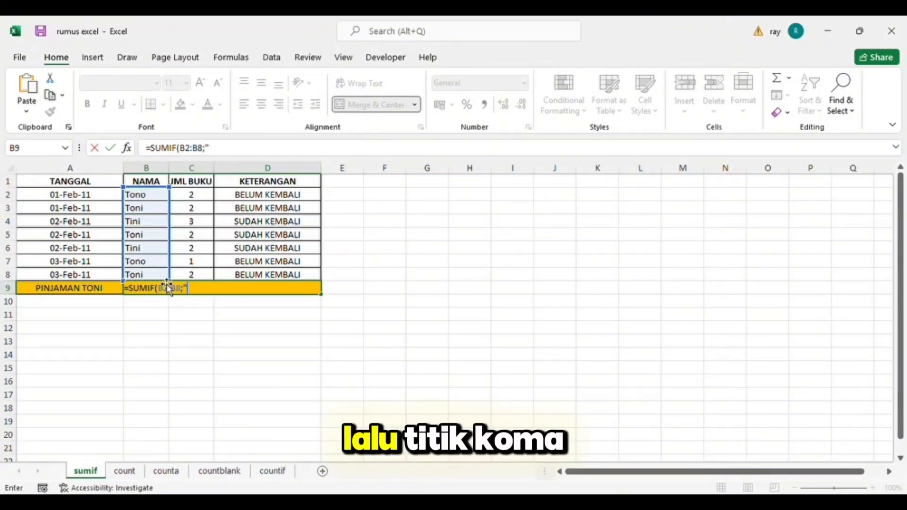
text(T)
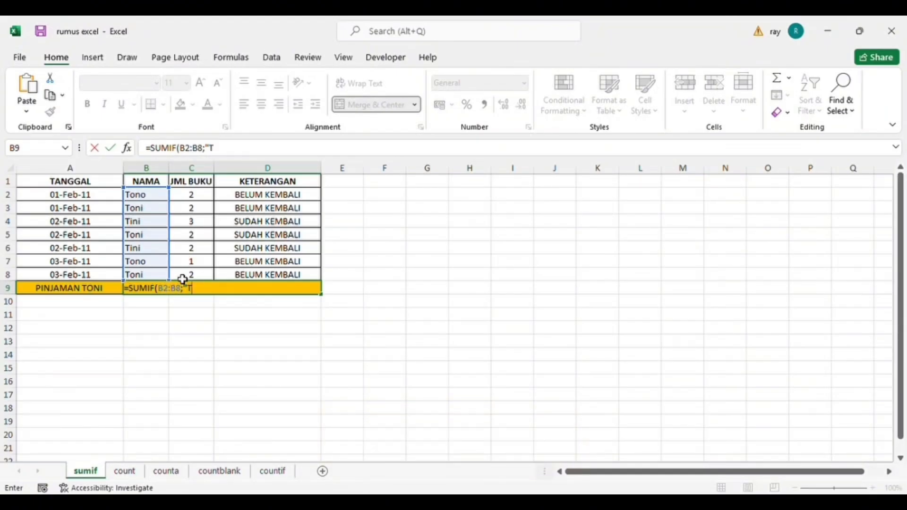
text(ONI")
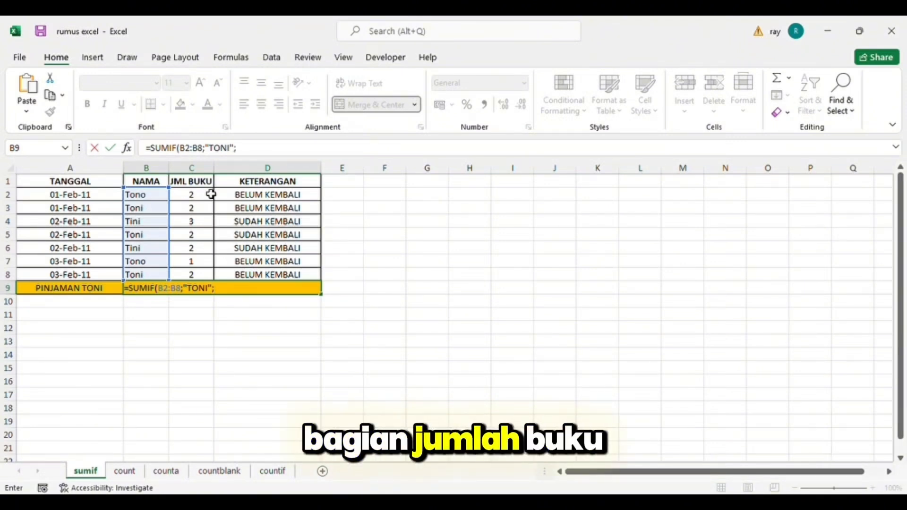
text(;)
click(205, 194)
drag(205, 194, 194, 277)
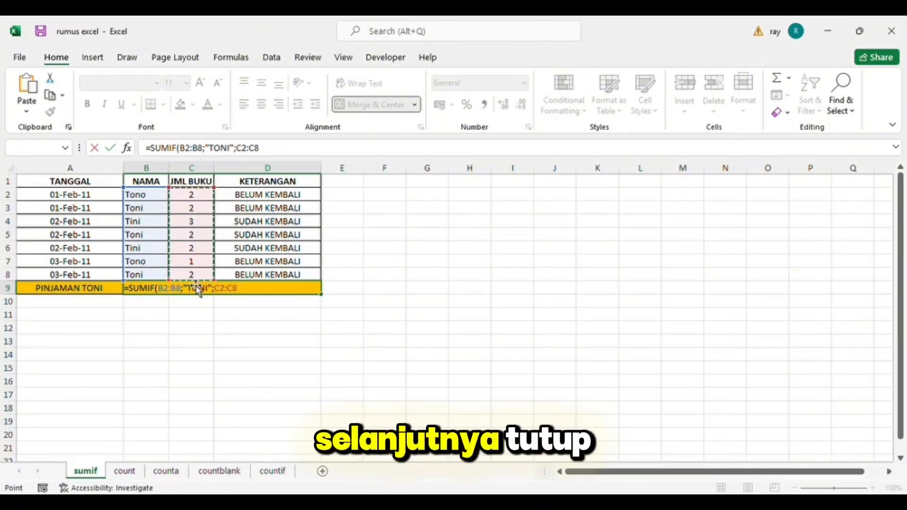
text())
key(Return)
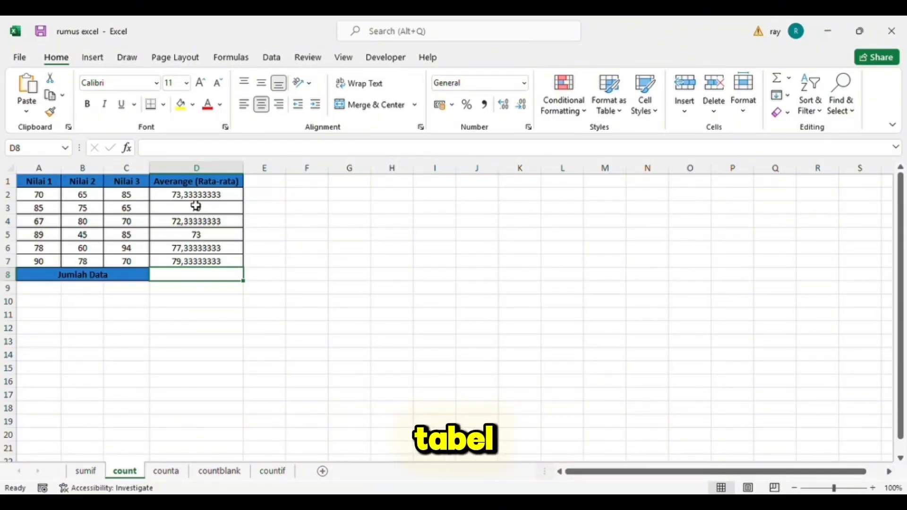
- Enter =COUNT(D2:D7) in the Jumlah Data cell D8 of the count sheet to count the averages
text(=)
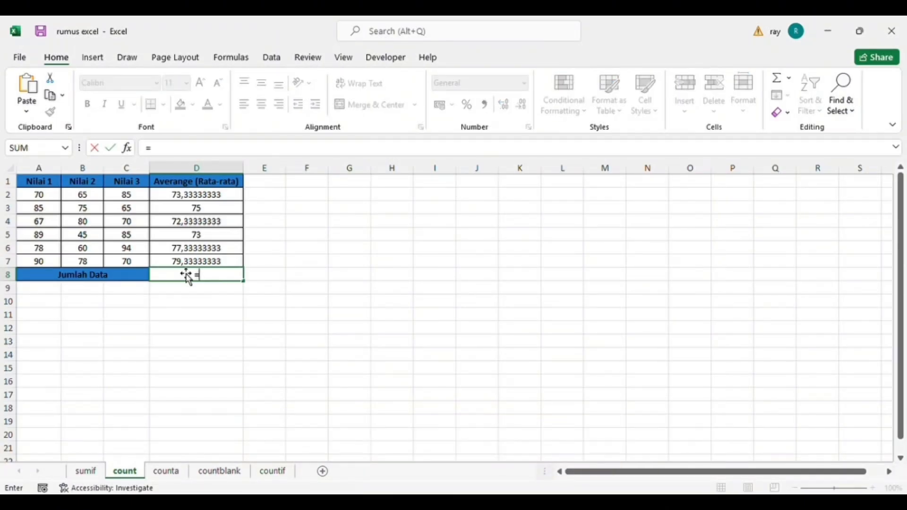
text(COUNT()
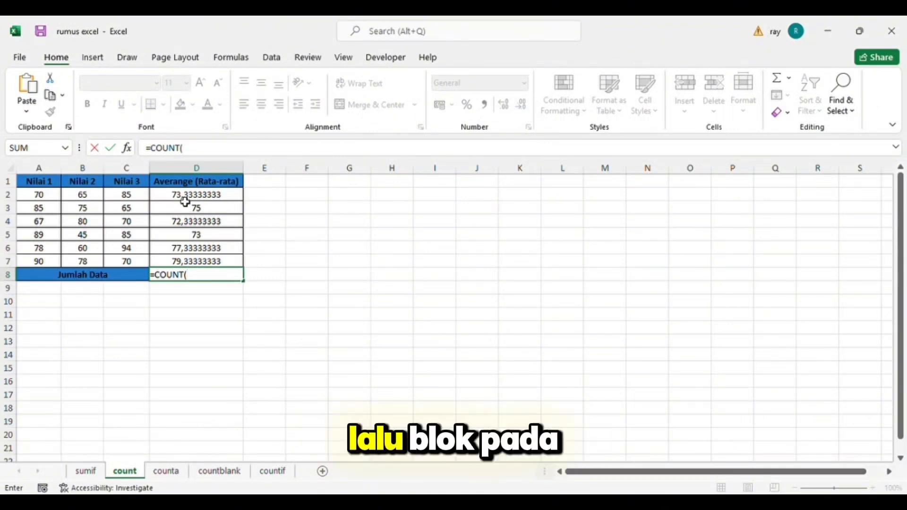
drag(185, 201, 180, 264)
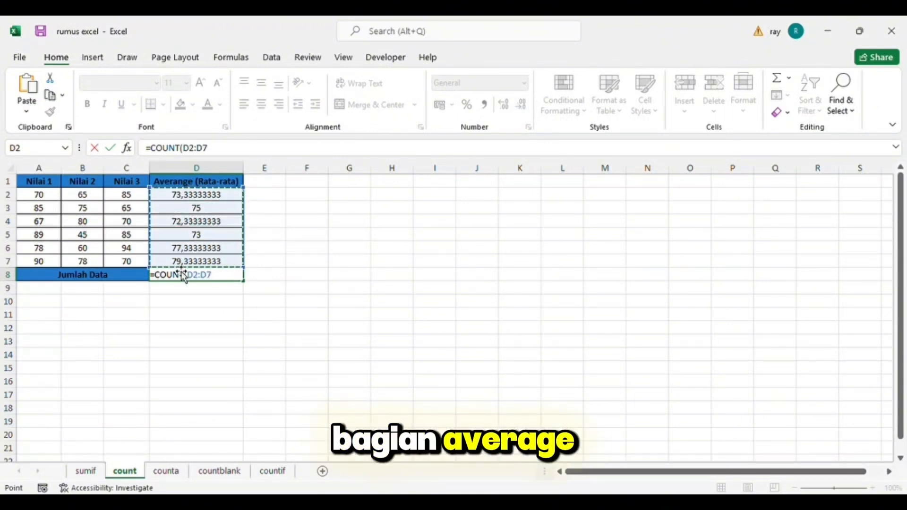
text())
key(Return)
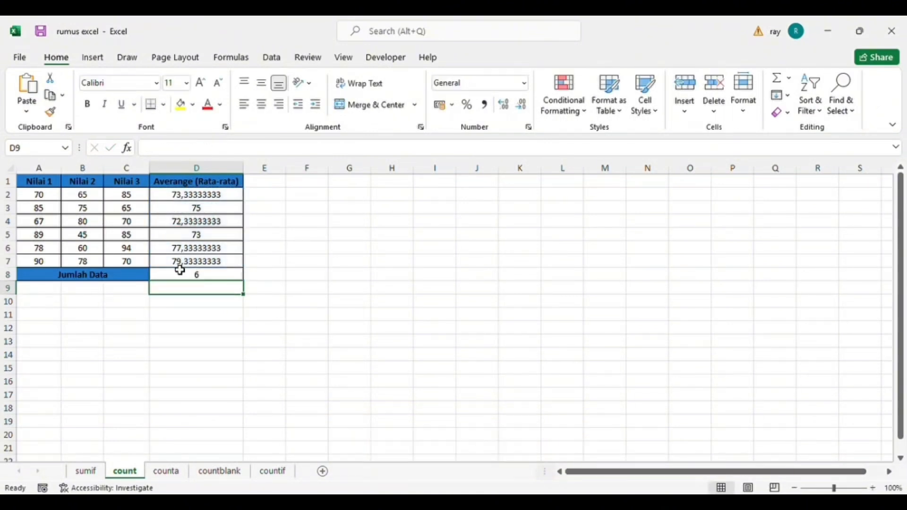
- On the counta sheet, enter =COUNTA(B2:B7) in B8 to count the filled UMUR cells
key(ctrl+Page_Down)
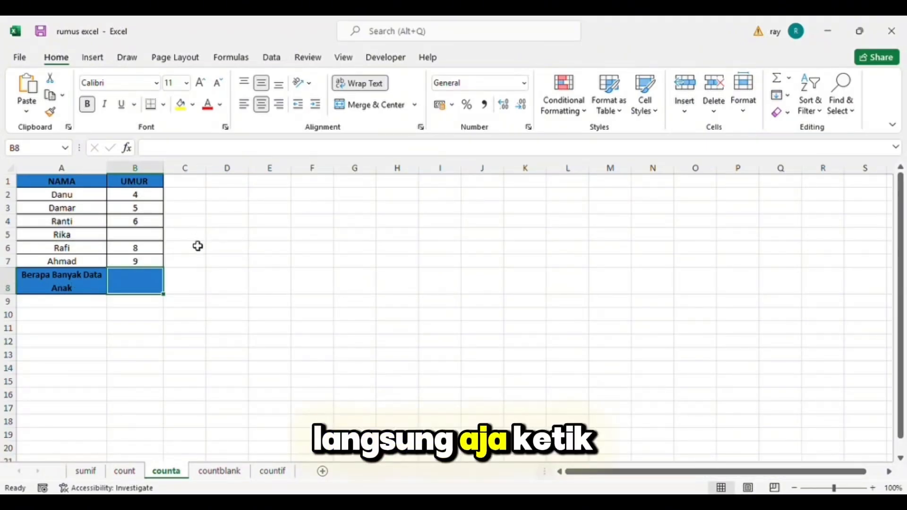
text(=)
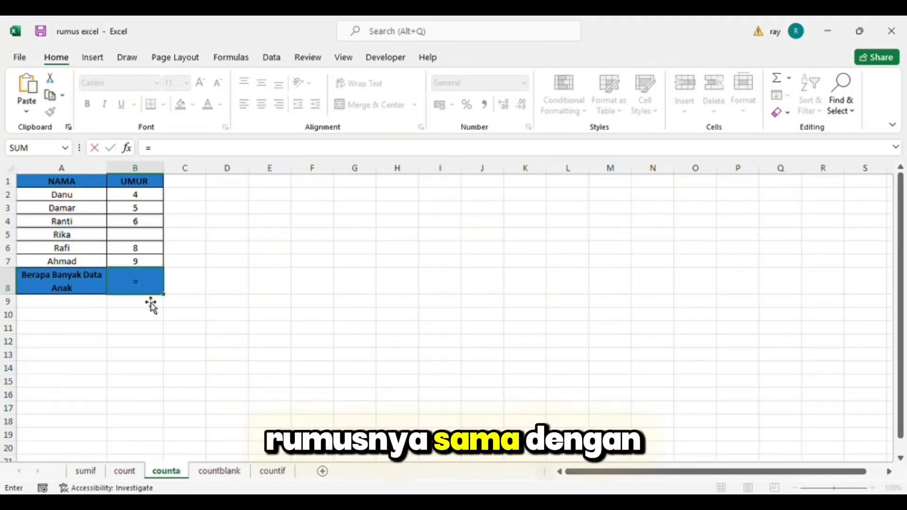
text(CO)
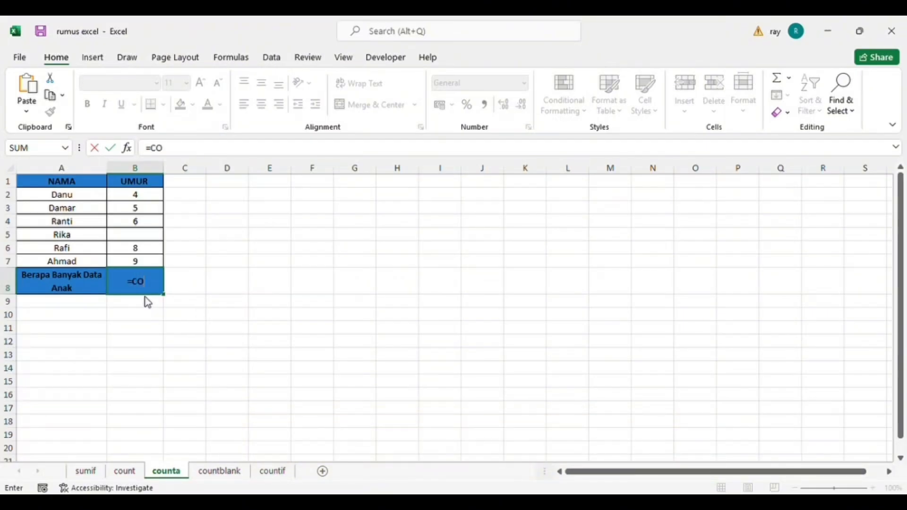
text(UNTA)
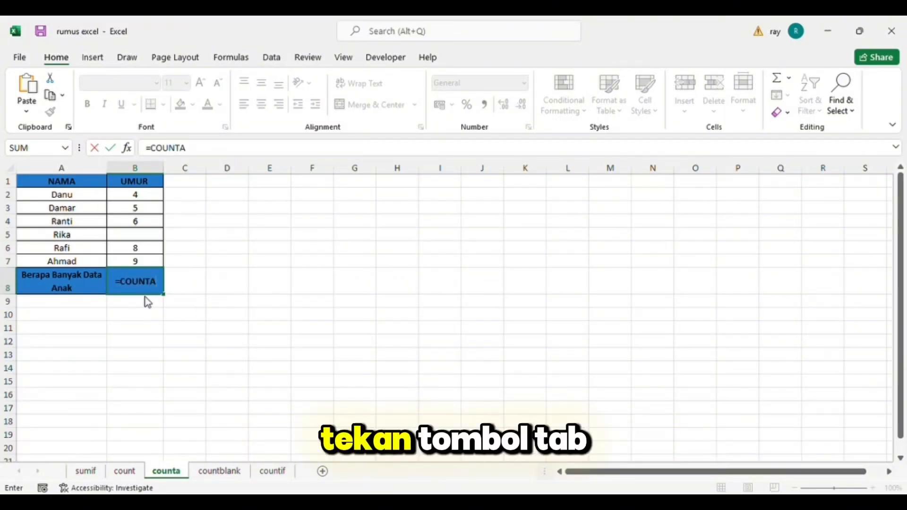
key(Tab)
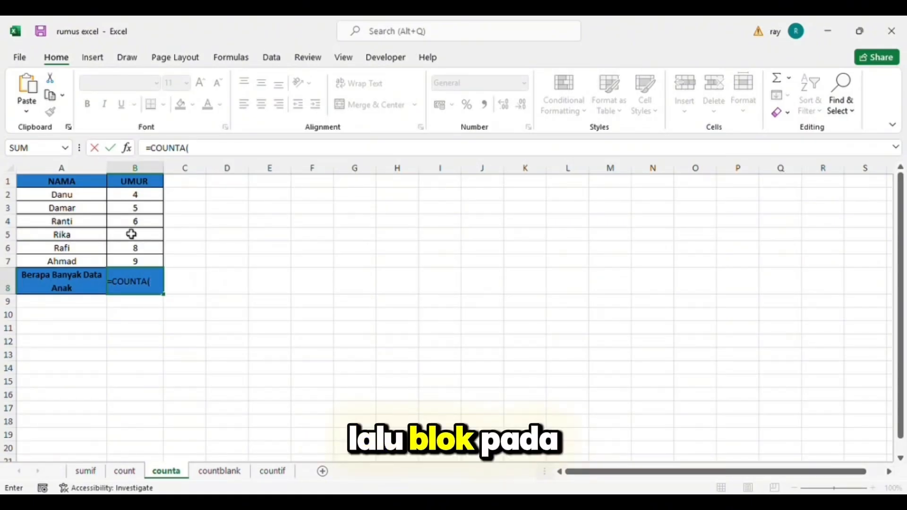
click(143, 199)
drag(144, 204, 143, 271)
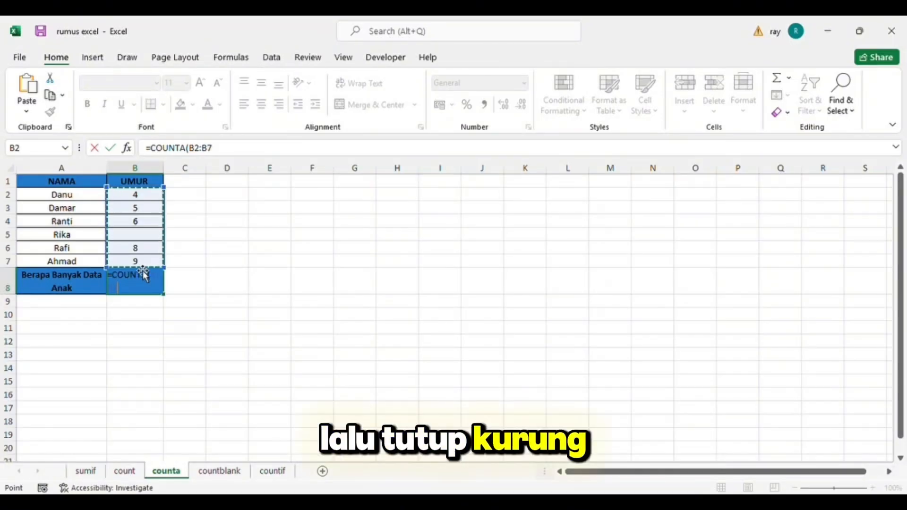
text())
key(Return)
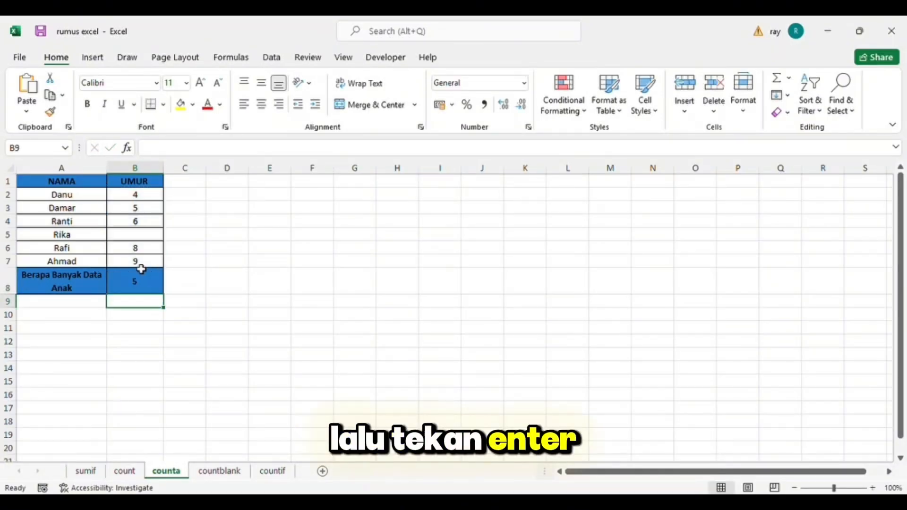
- On the countblank sheet, enter =COUNTBLANK(B2:B7) in B8 to count the empty UMUR cells
click(219, 470)
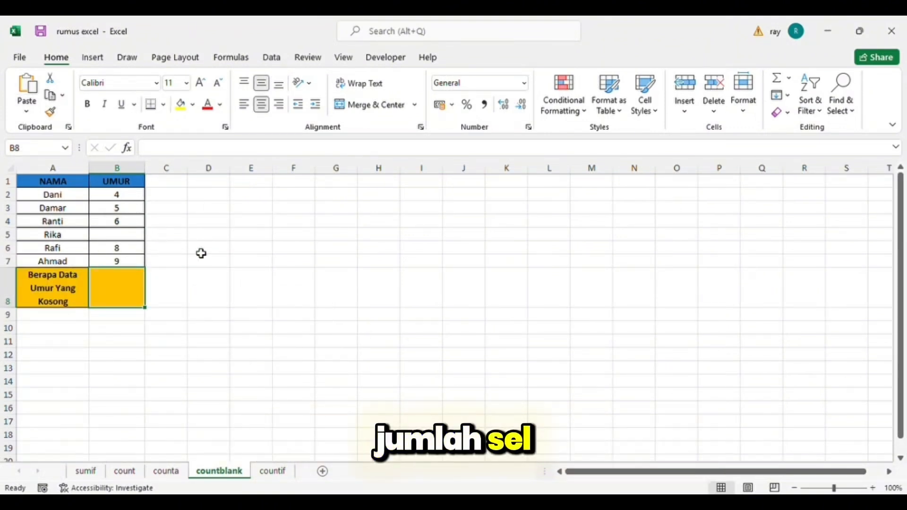
text(=)
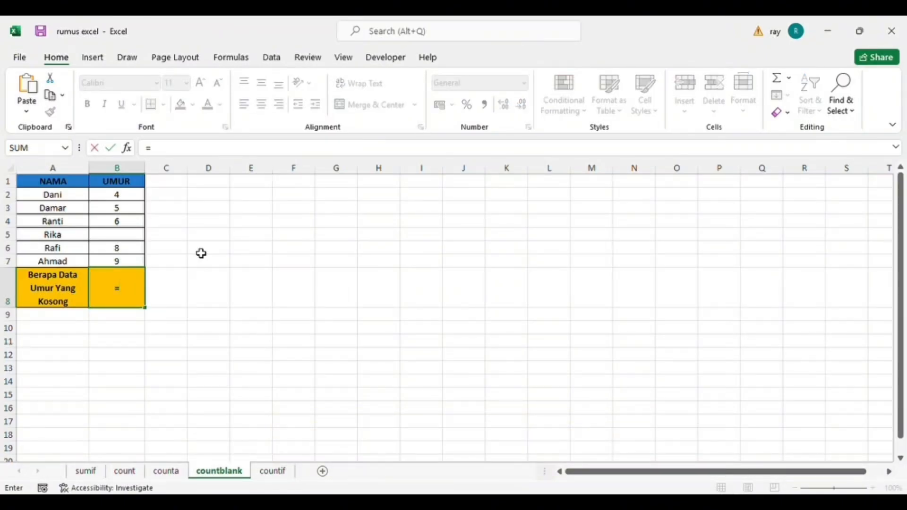
text(COUNT)
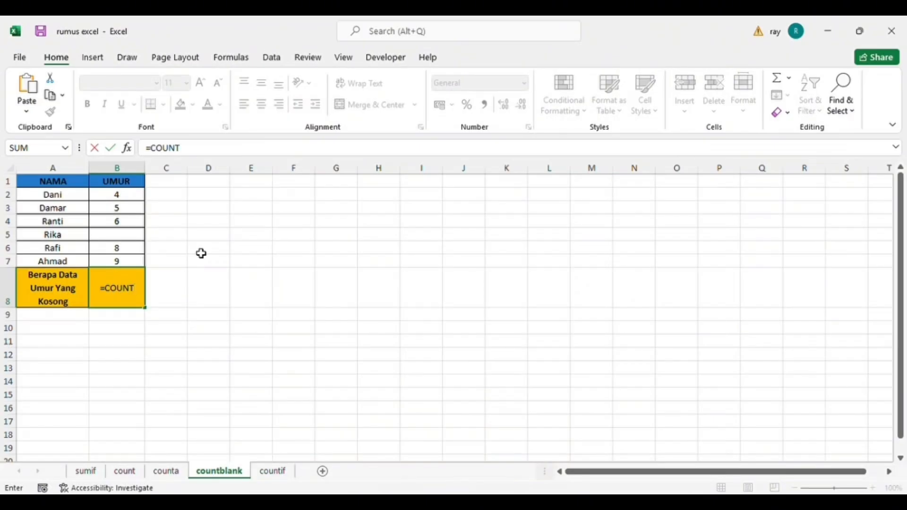
text(BL)
key(Tab)
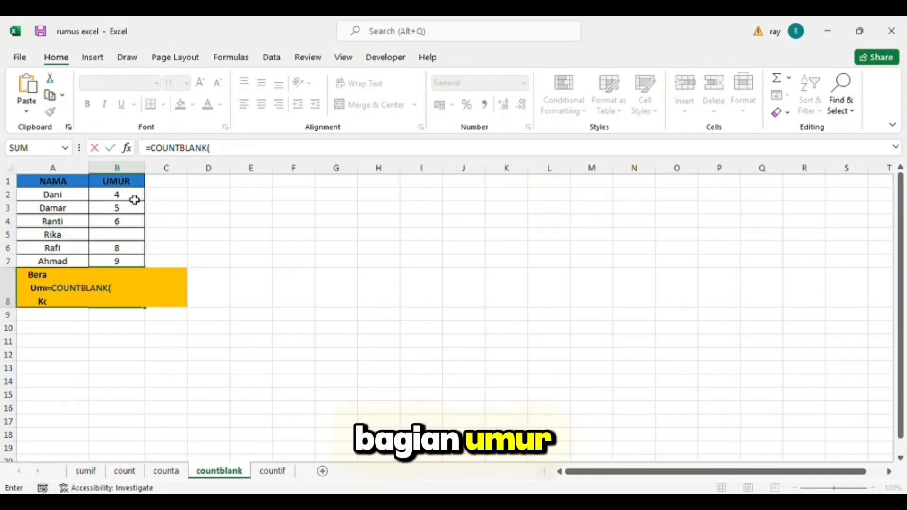
drag(134, 199, 136, 267)
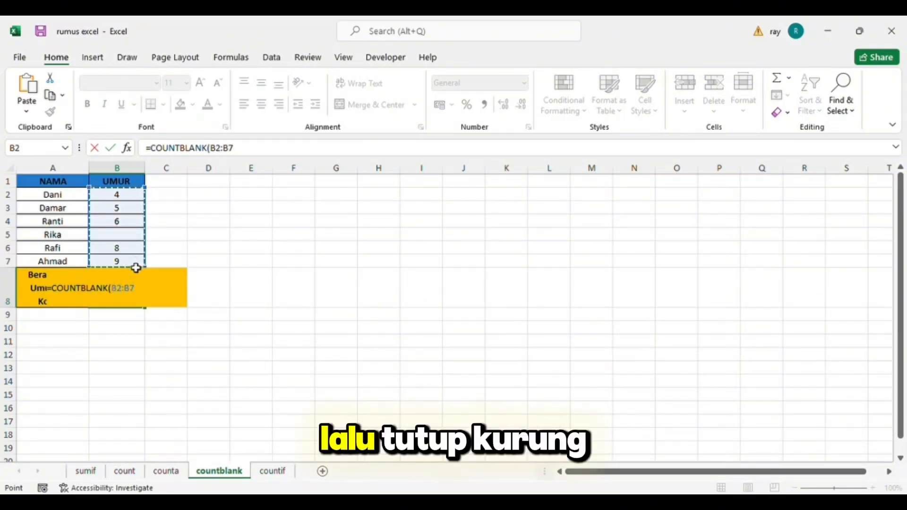
text())
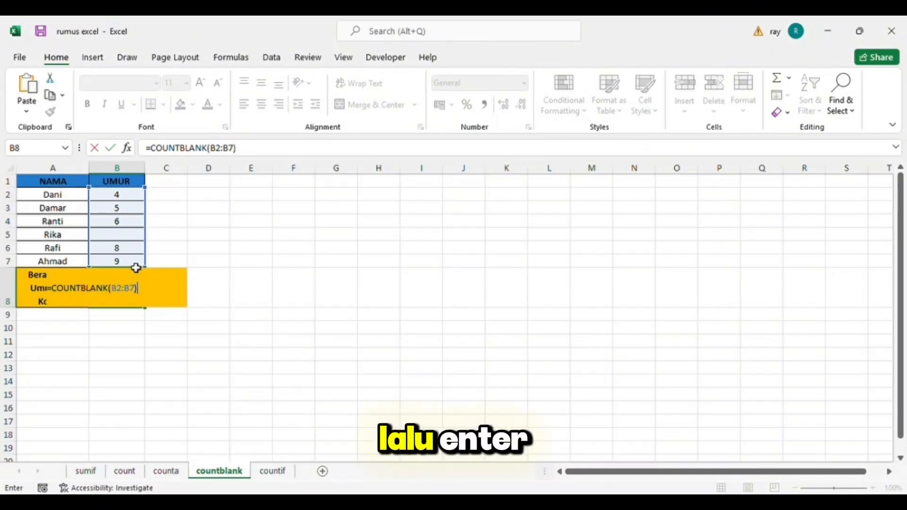
key(Return)
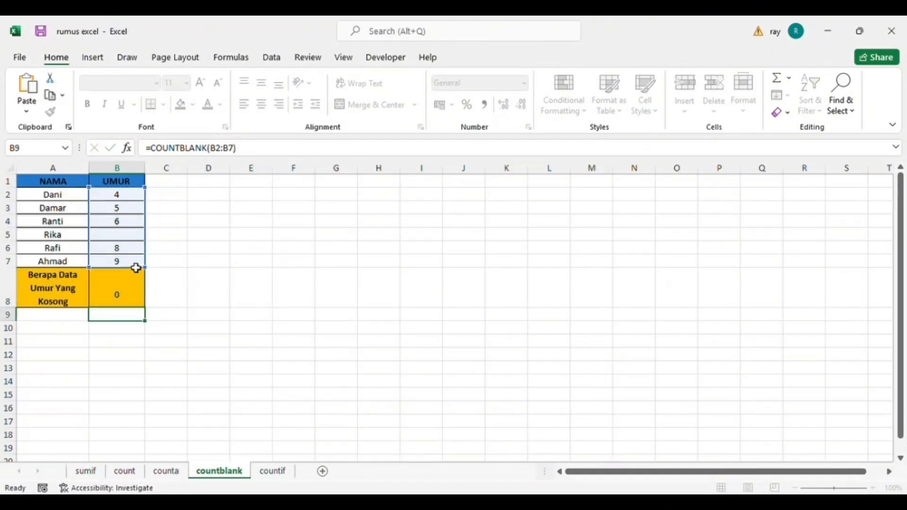
- On the countif sheet, start a COUNTIF formula in merged cell B9 with the KETERANGAN range D2:D8
click(274, 471)
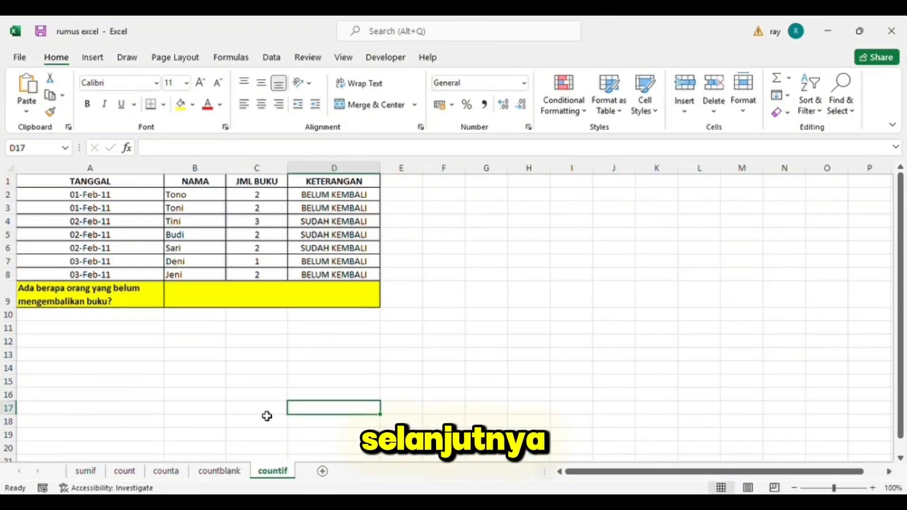
click(277, 297)
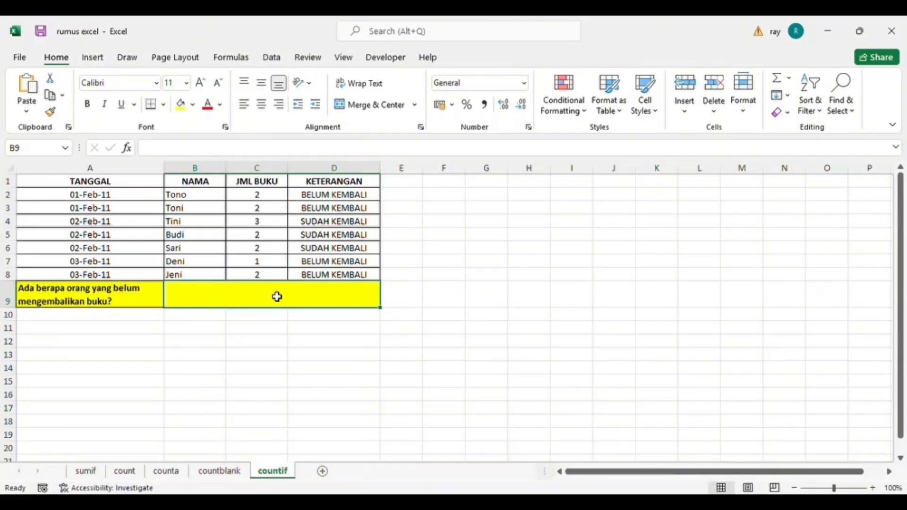
text(=)
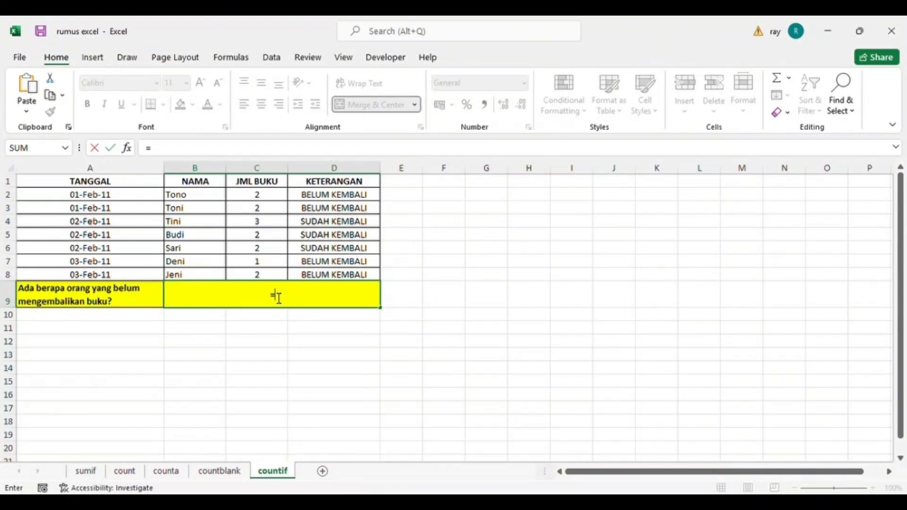
text(COU)
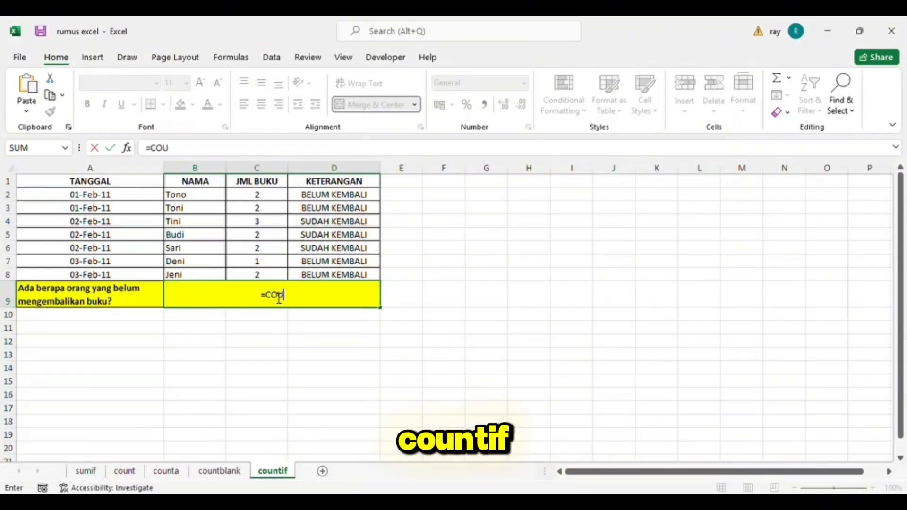
text(NTIF)
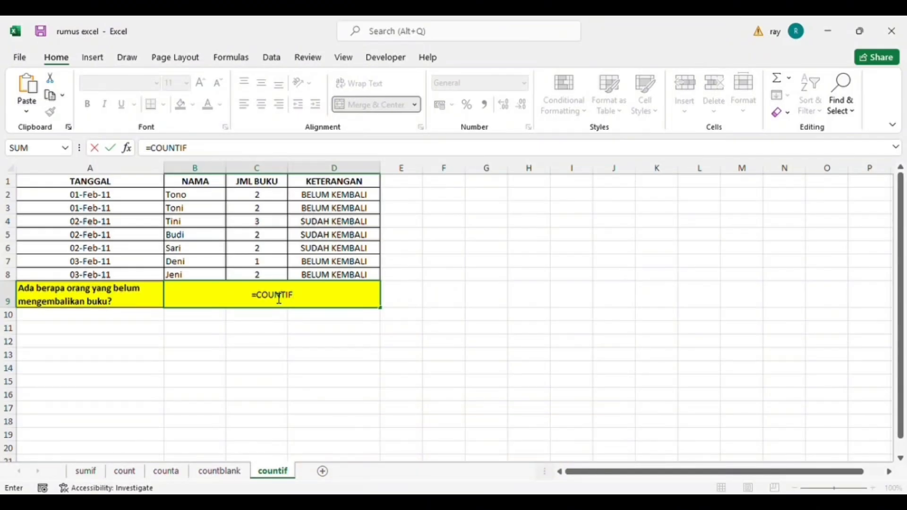
text(()
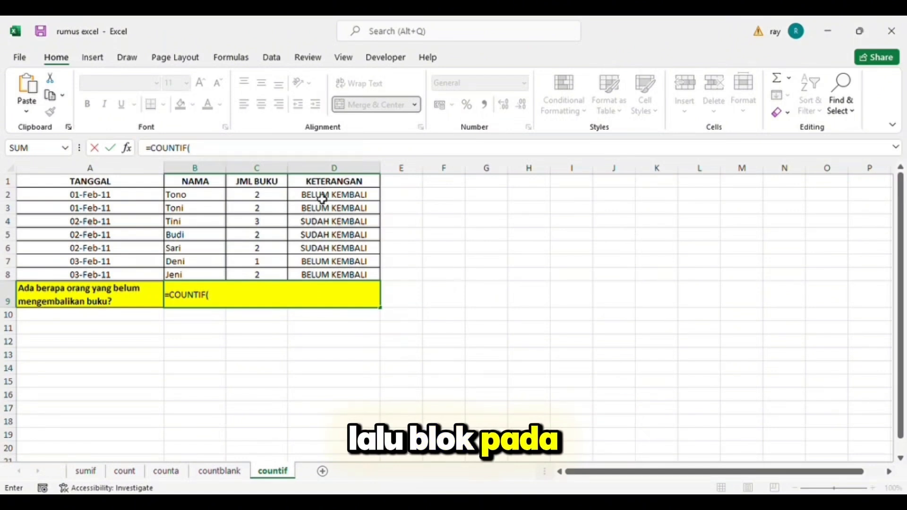
drag(322, 199, 321, 280)
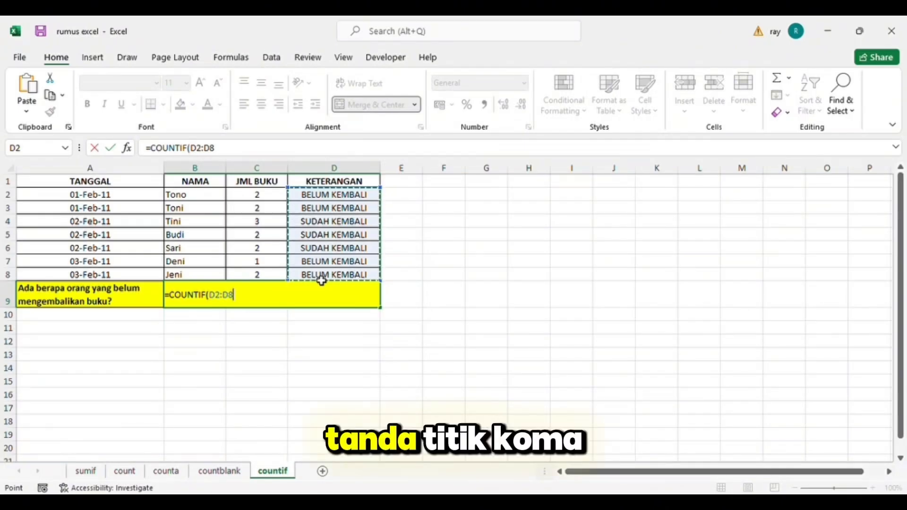
- Complete the COUNTIF formula in B9 with the criterion "BELUM KEMBALI" to count unreturned loans
text(;)
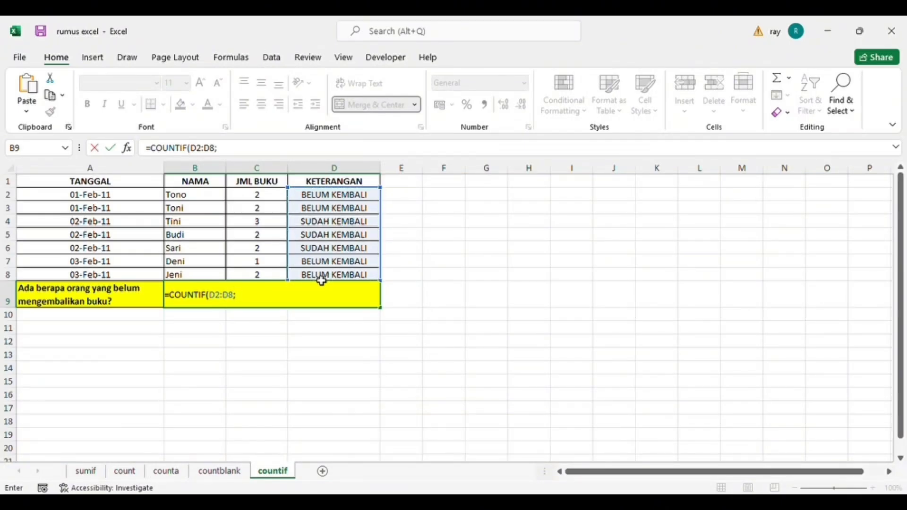
text("BELUM)
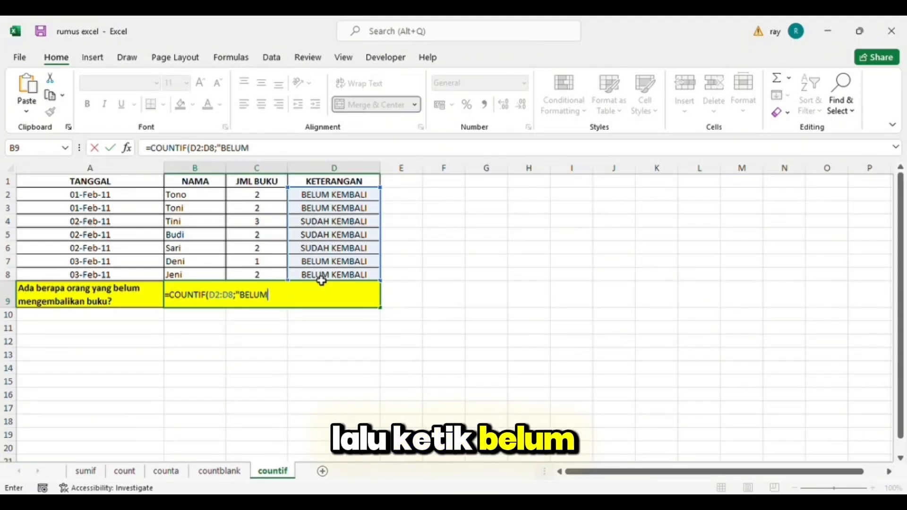
text( KEMBALI)
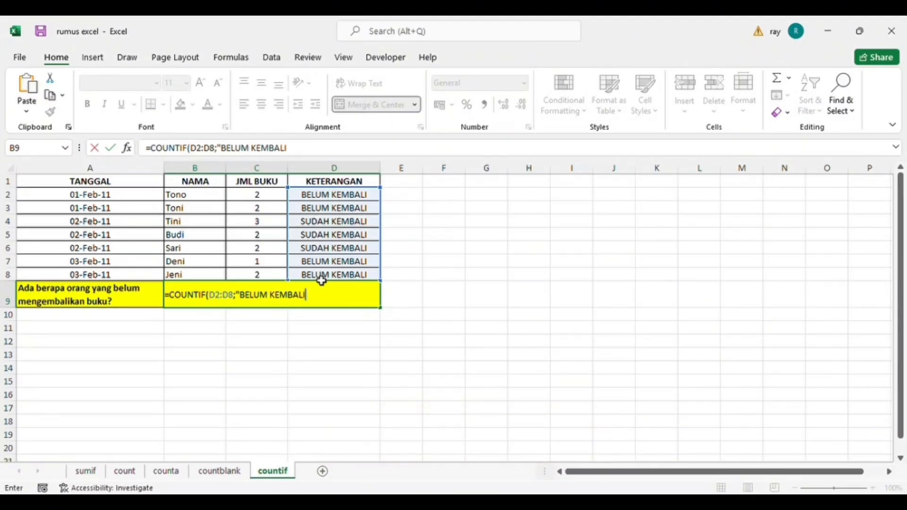
text(")
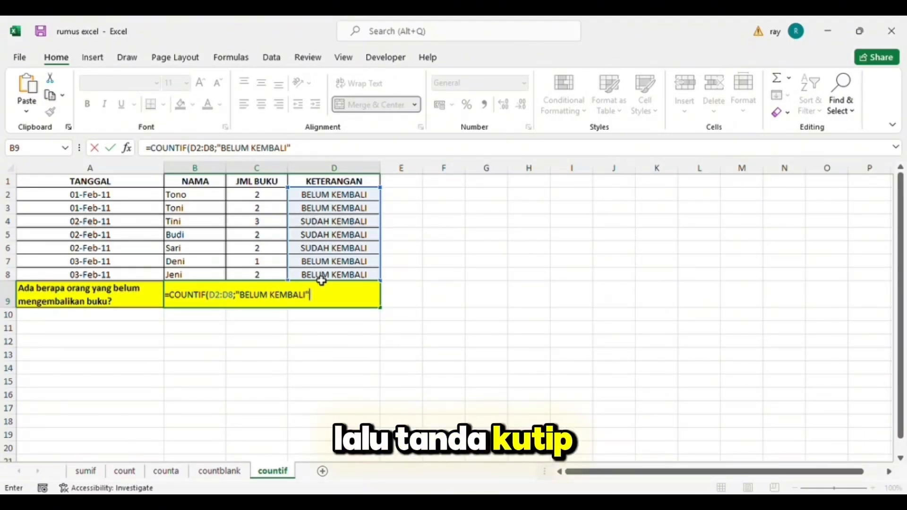
text())
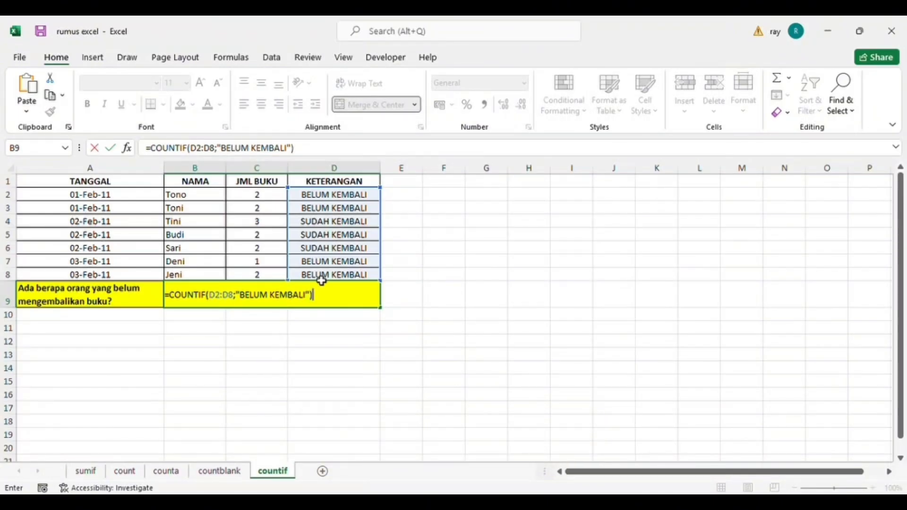
key(Return)
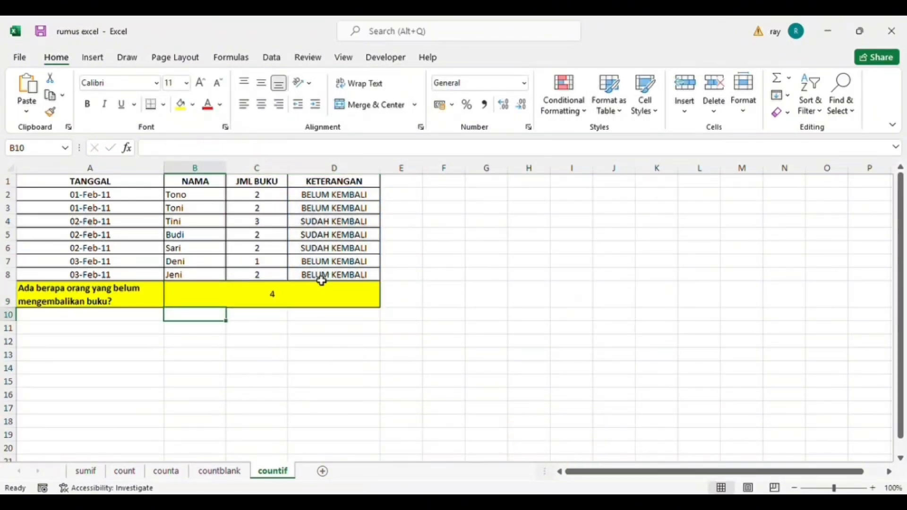